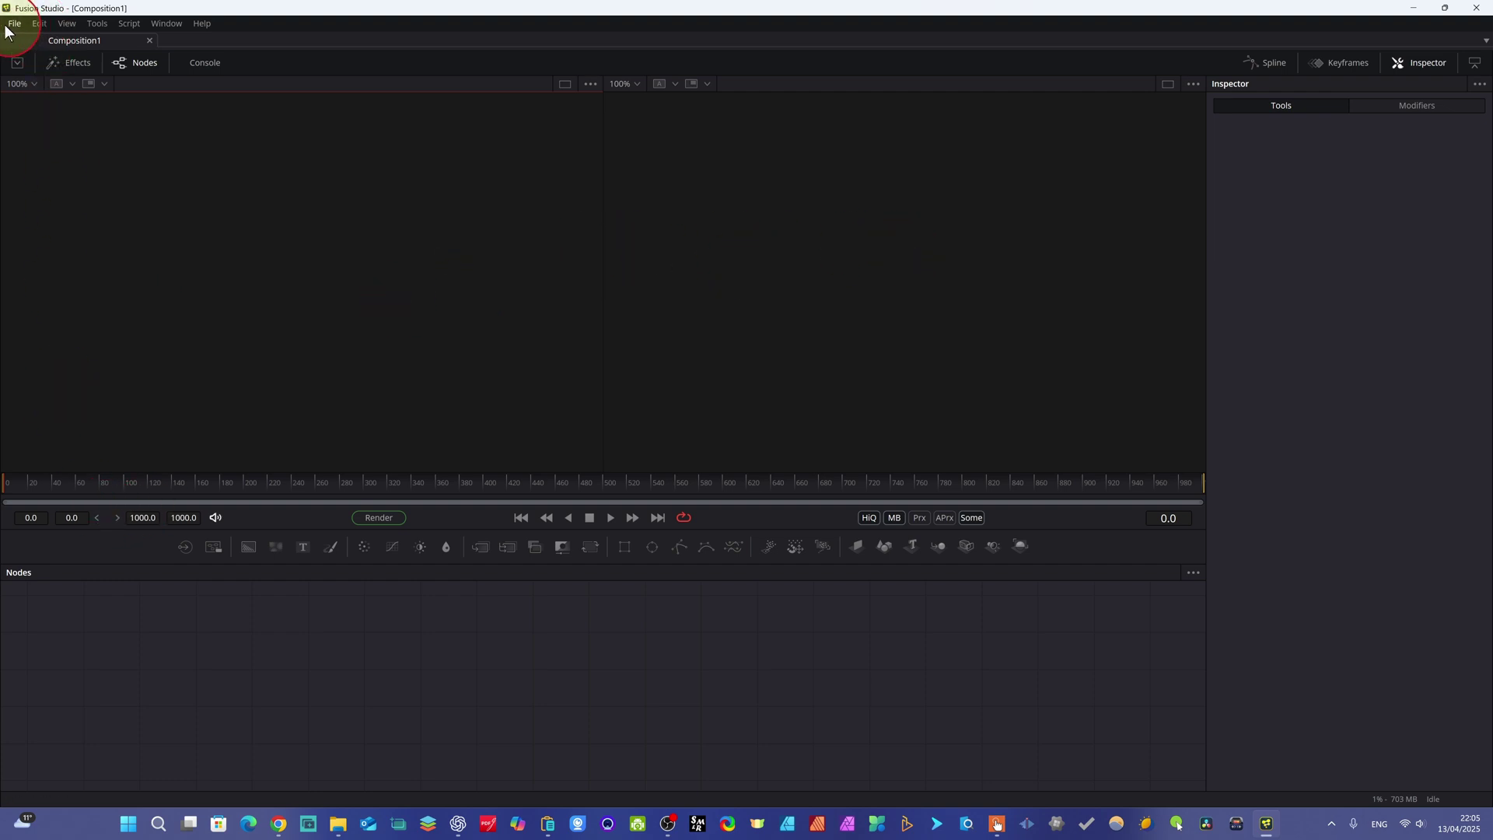
pyautogui.click(32, 24)
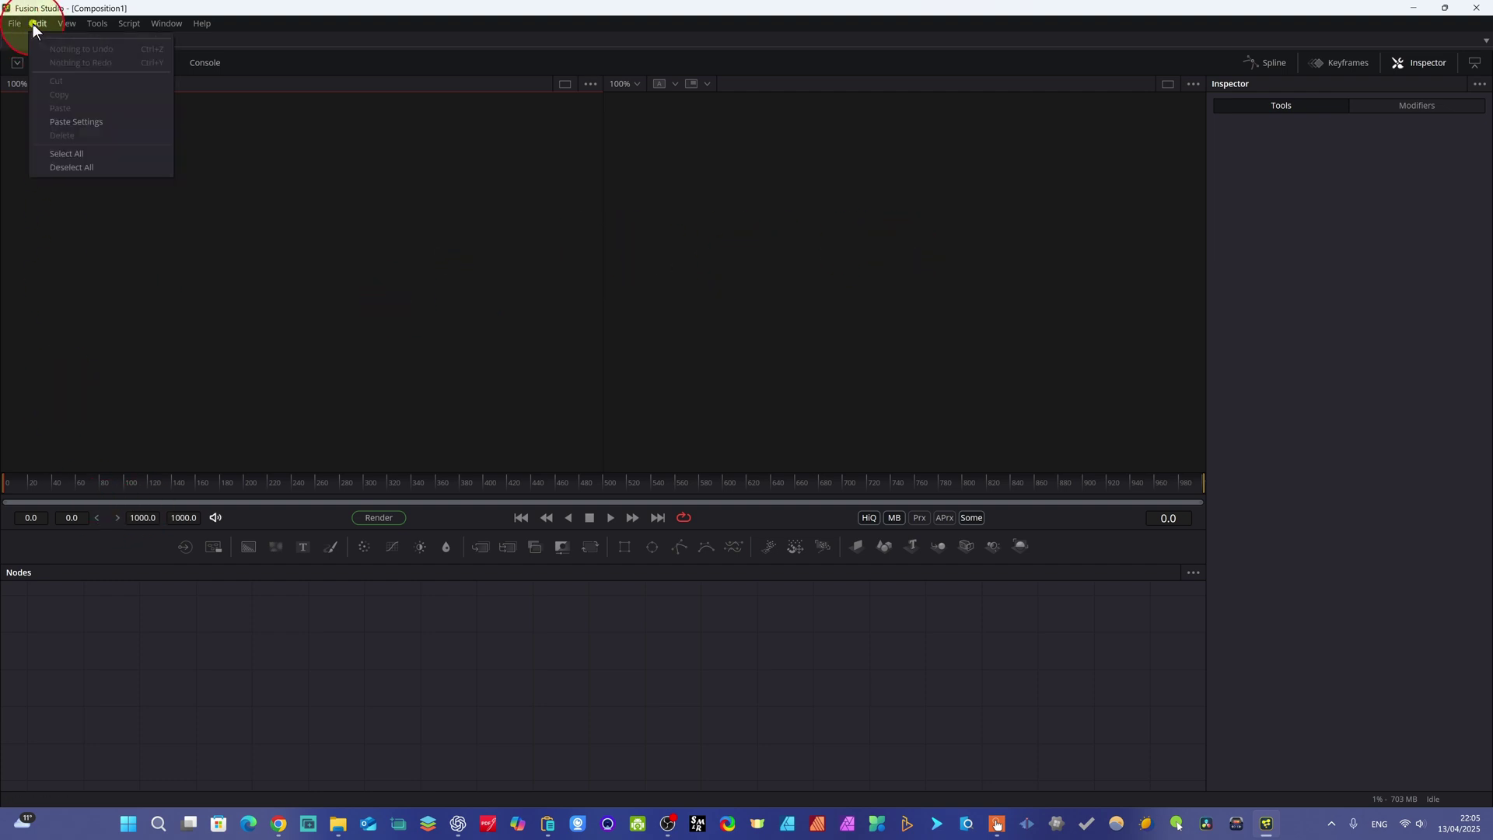
pyautogui.click(33, 23)
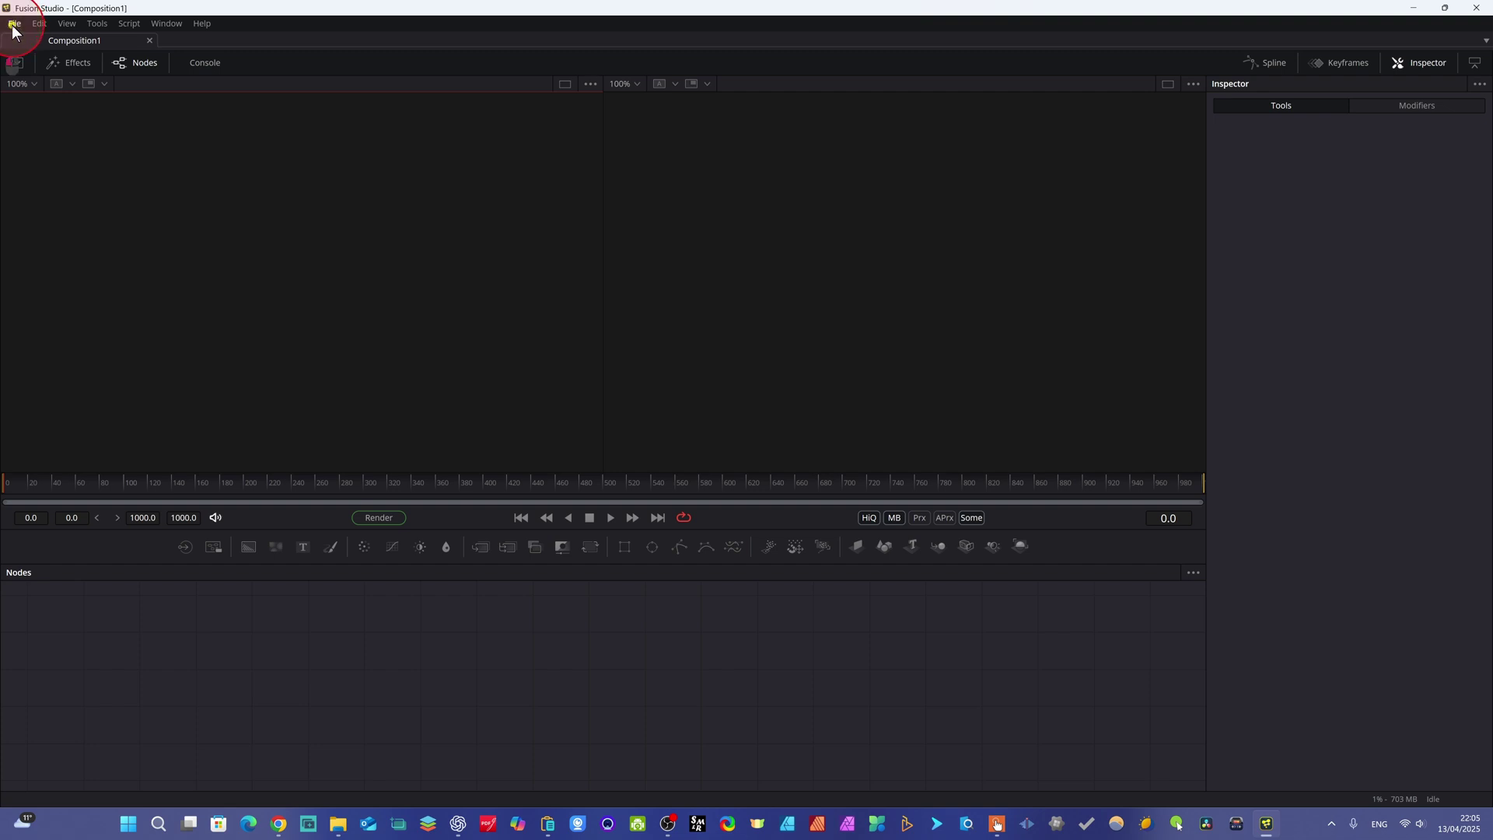
pyautogui.click(12, 25)
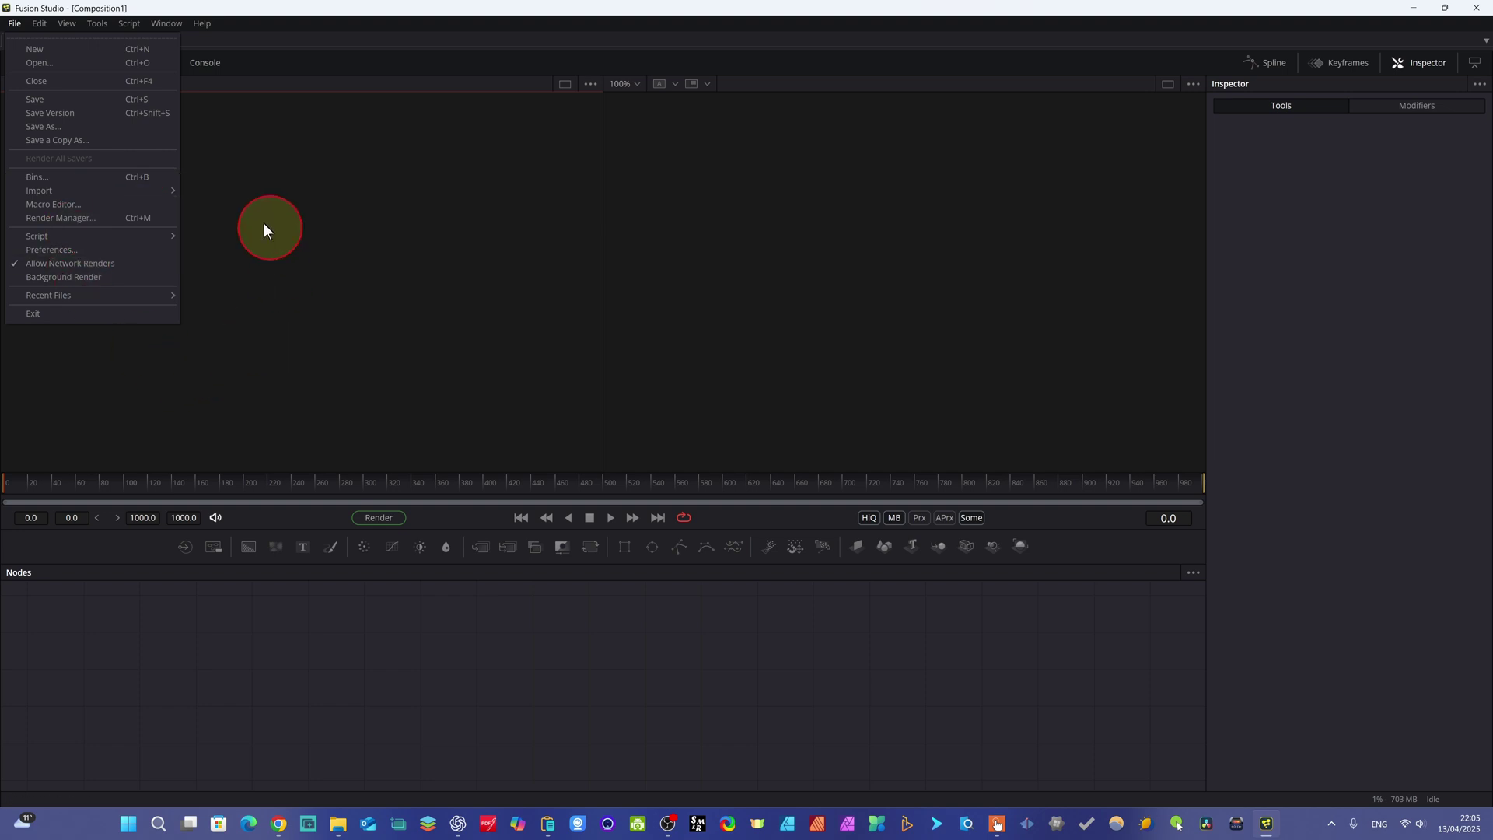
pyautogui.click(278, 192)
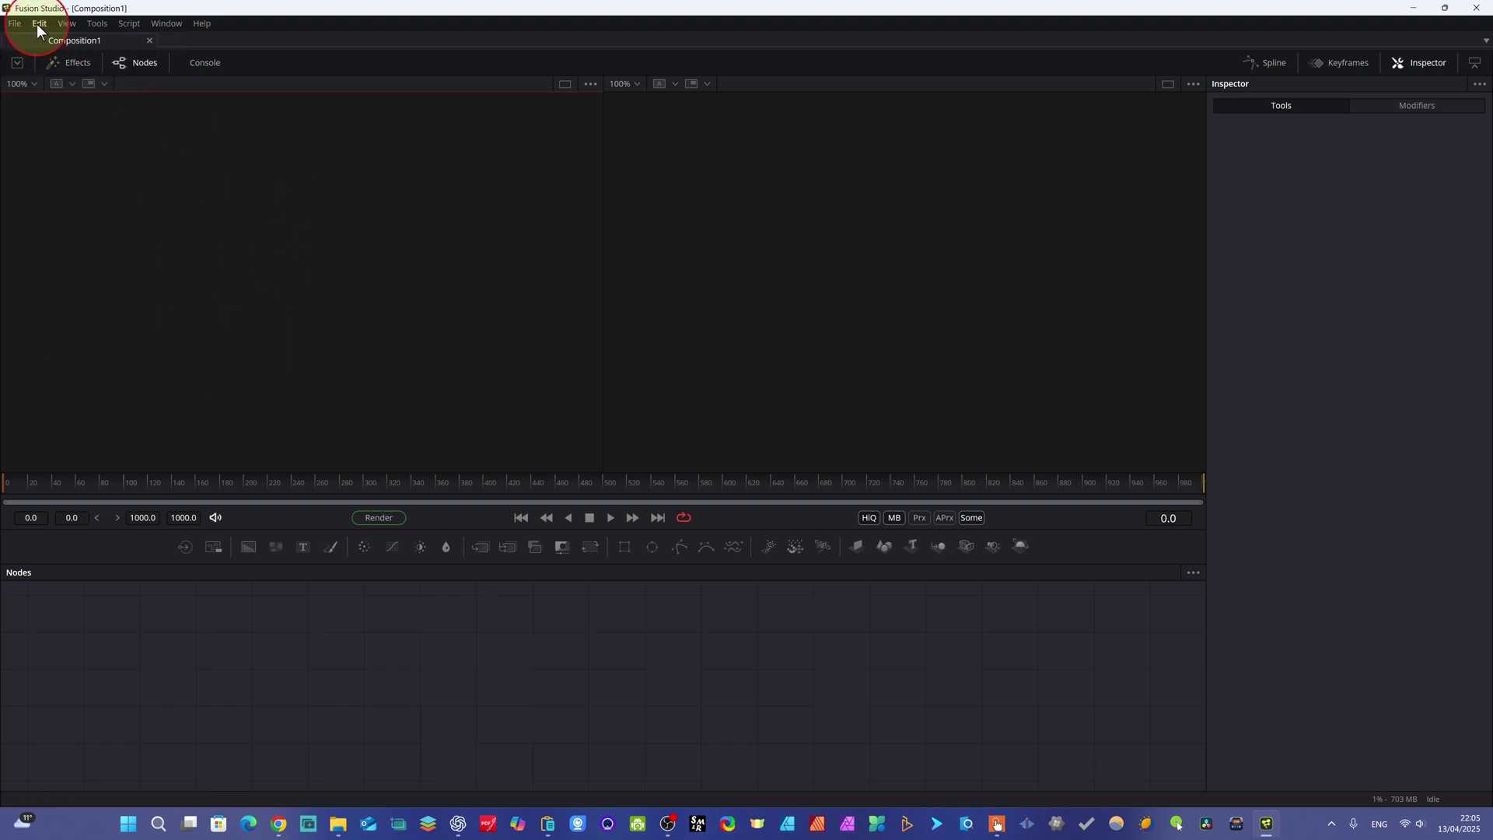
pyautogui.click(36, 23)
pyautogui.moveTo(93, 22)
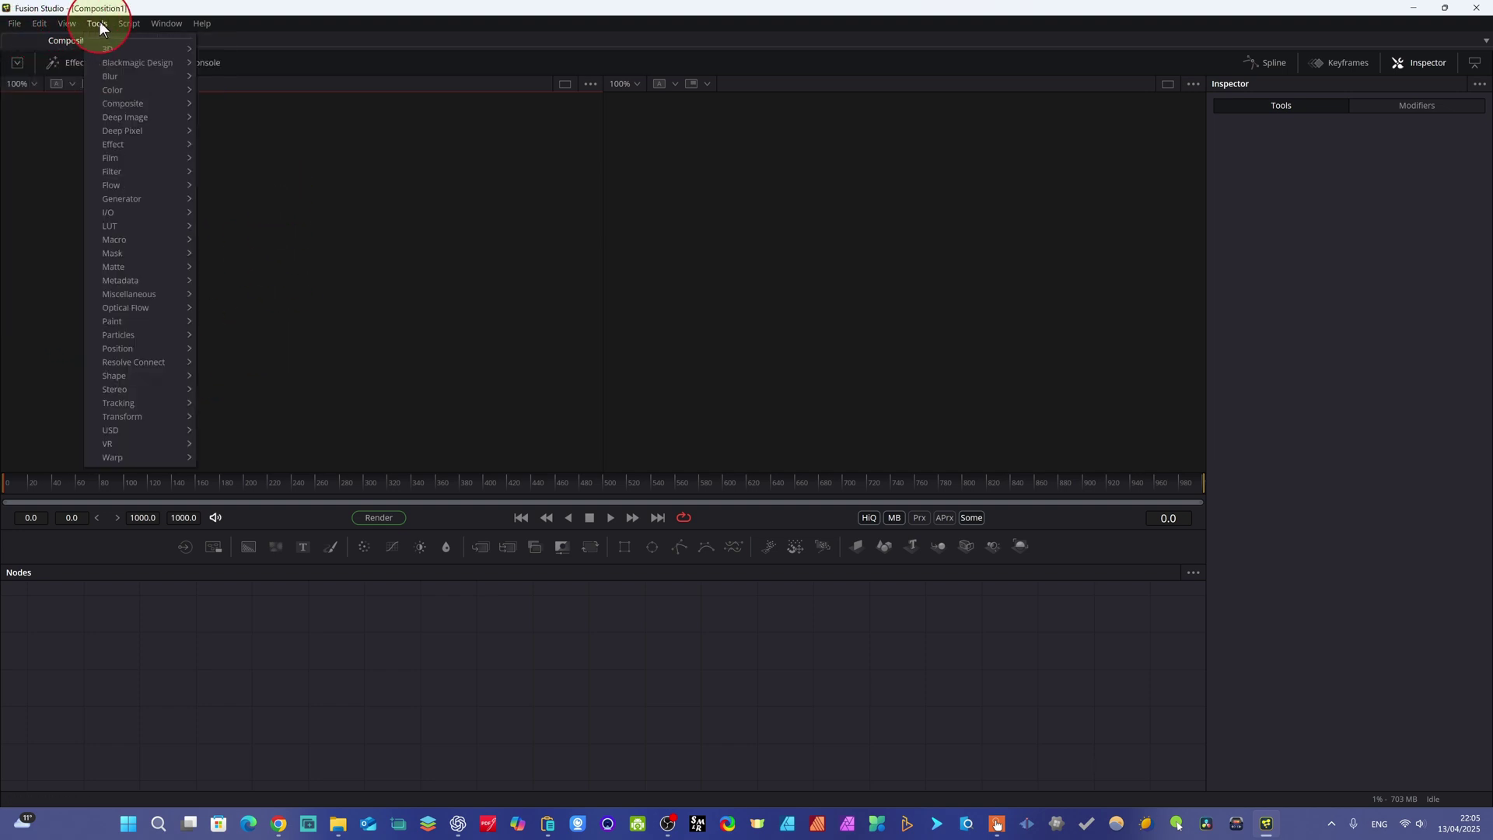
pyautogui.click(193, 49)
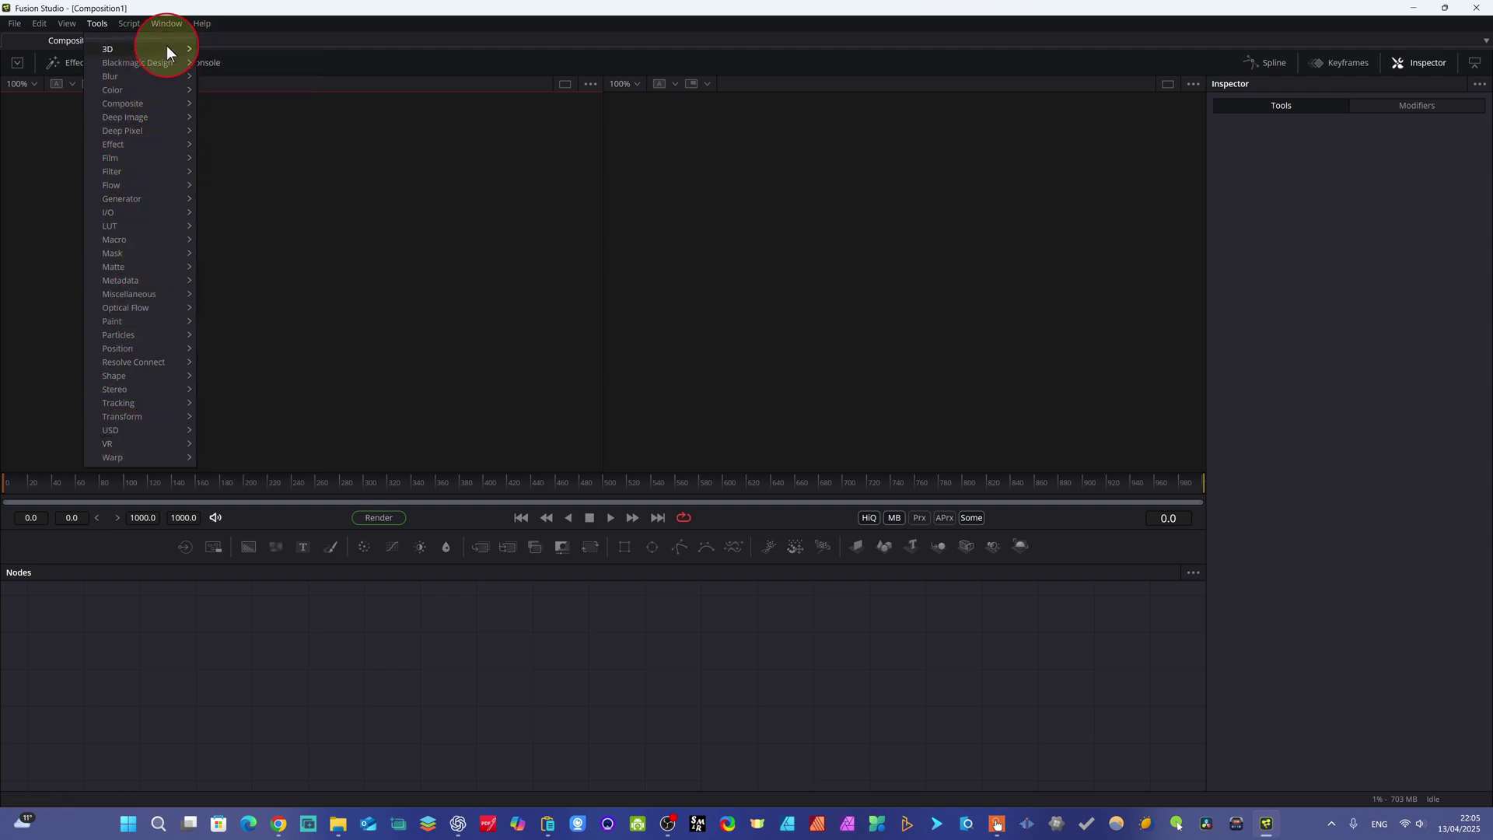
pyautogui.moveTo(171, 62)
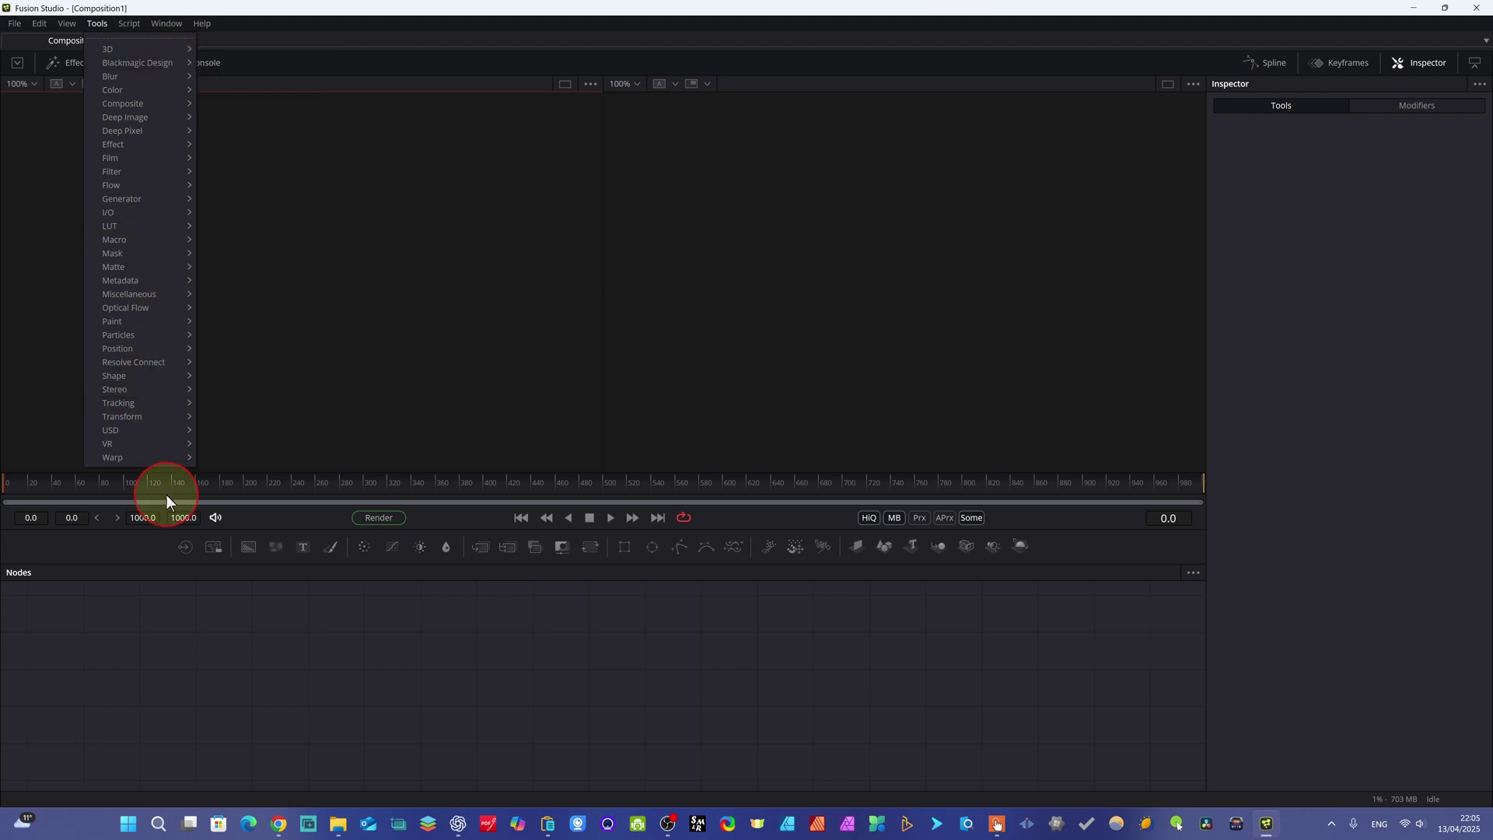
pyautogui.moveTo(141, 453)
pyautogui.click(1482, 273)
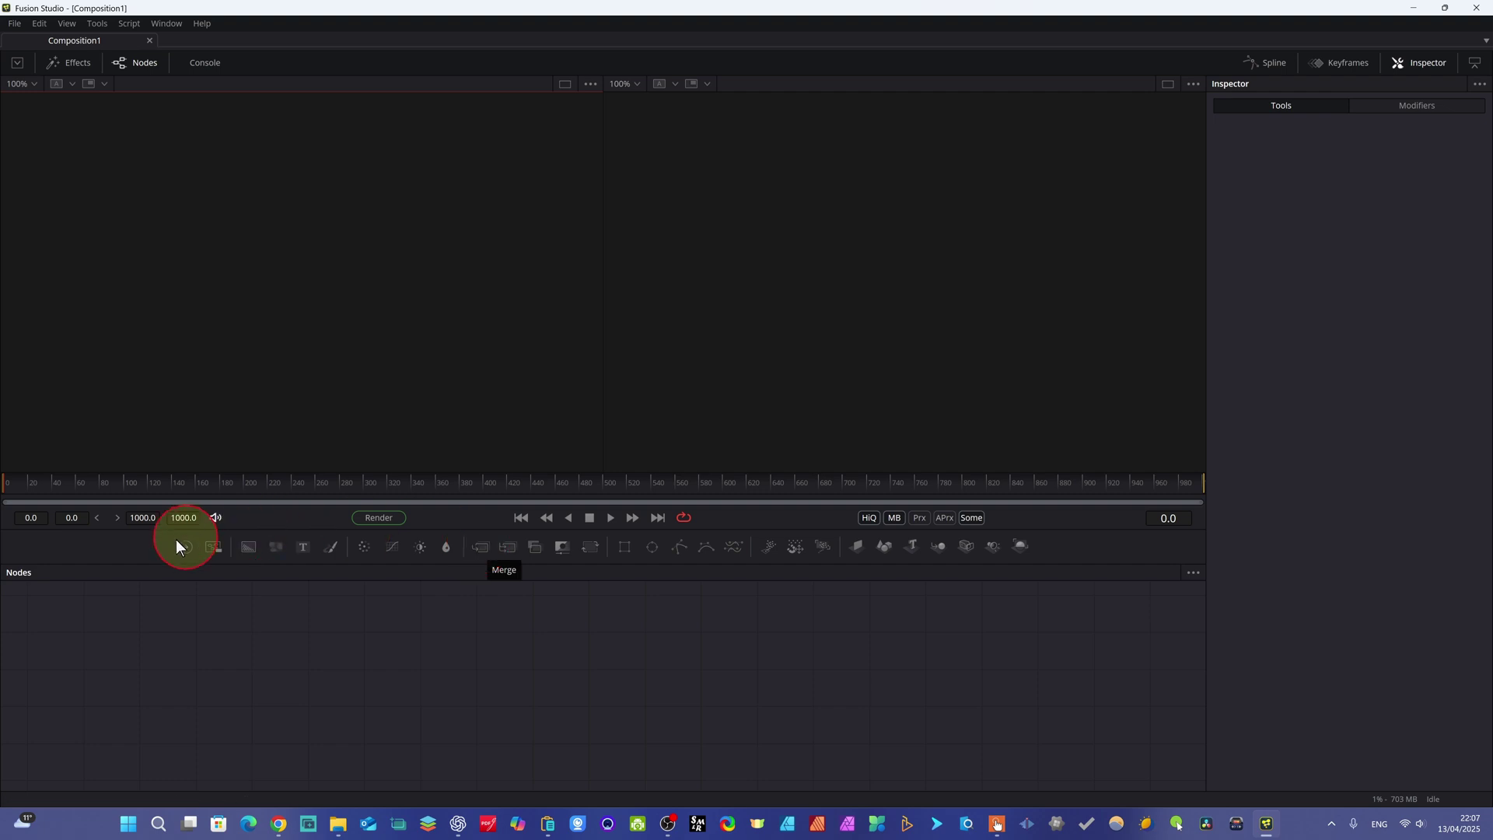
pyautogui.click(96, 24)
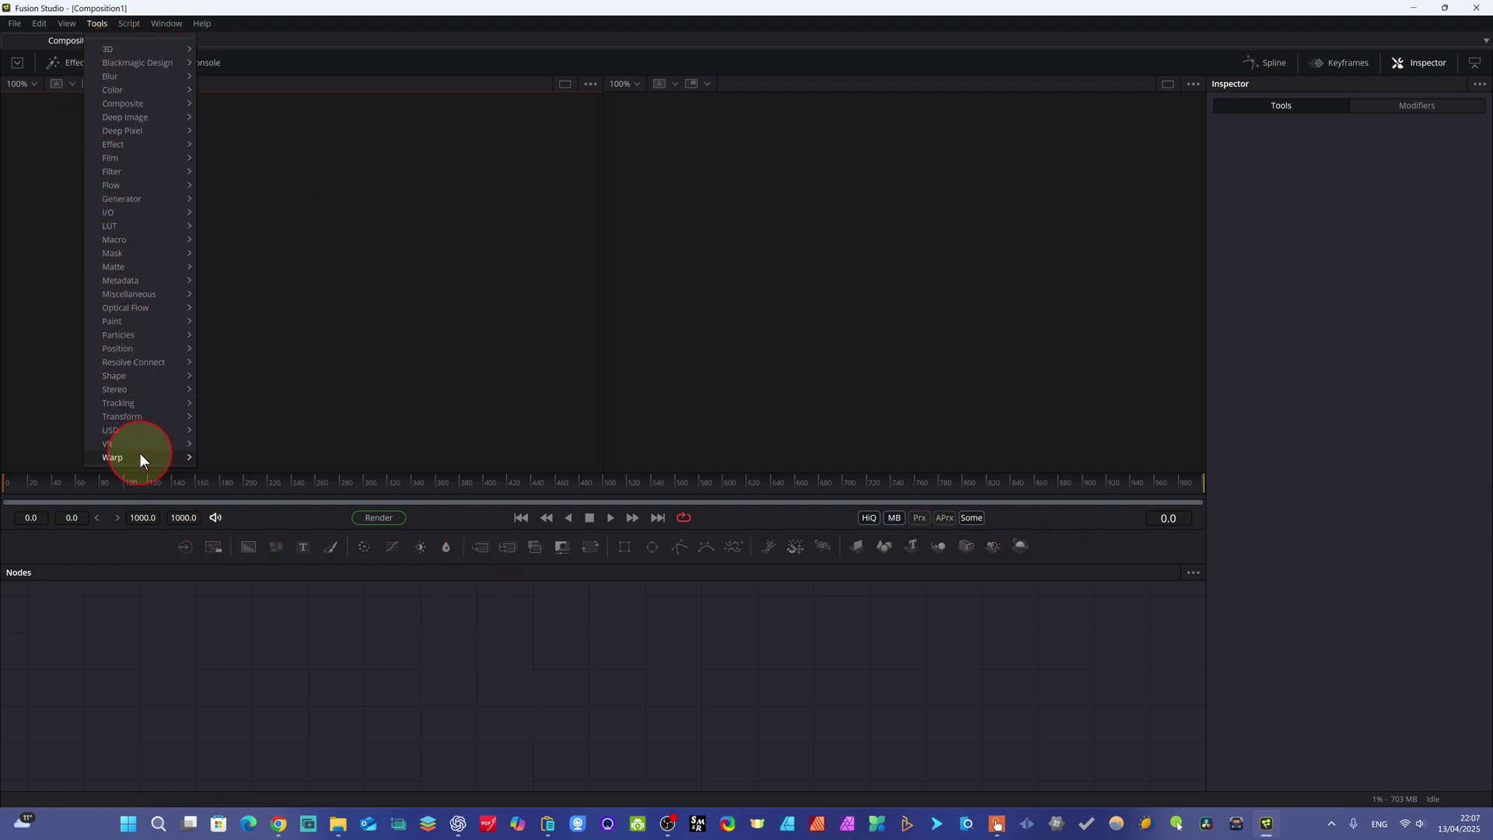
pyautogui.moveTo(136, 322)
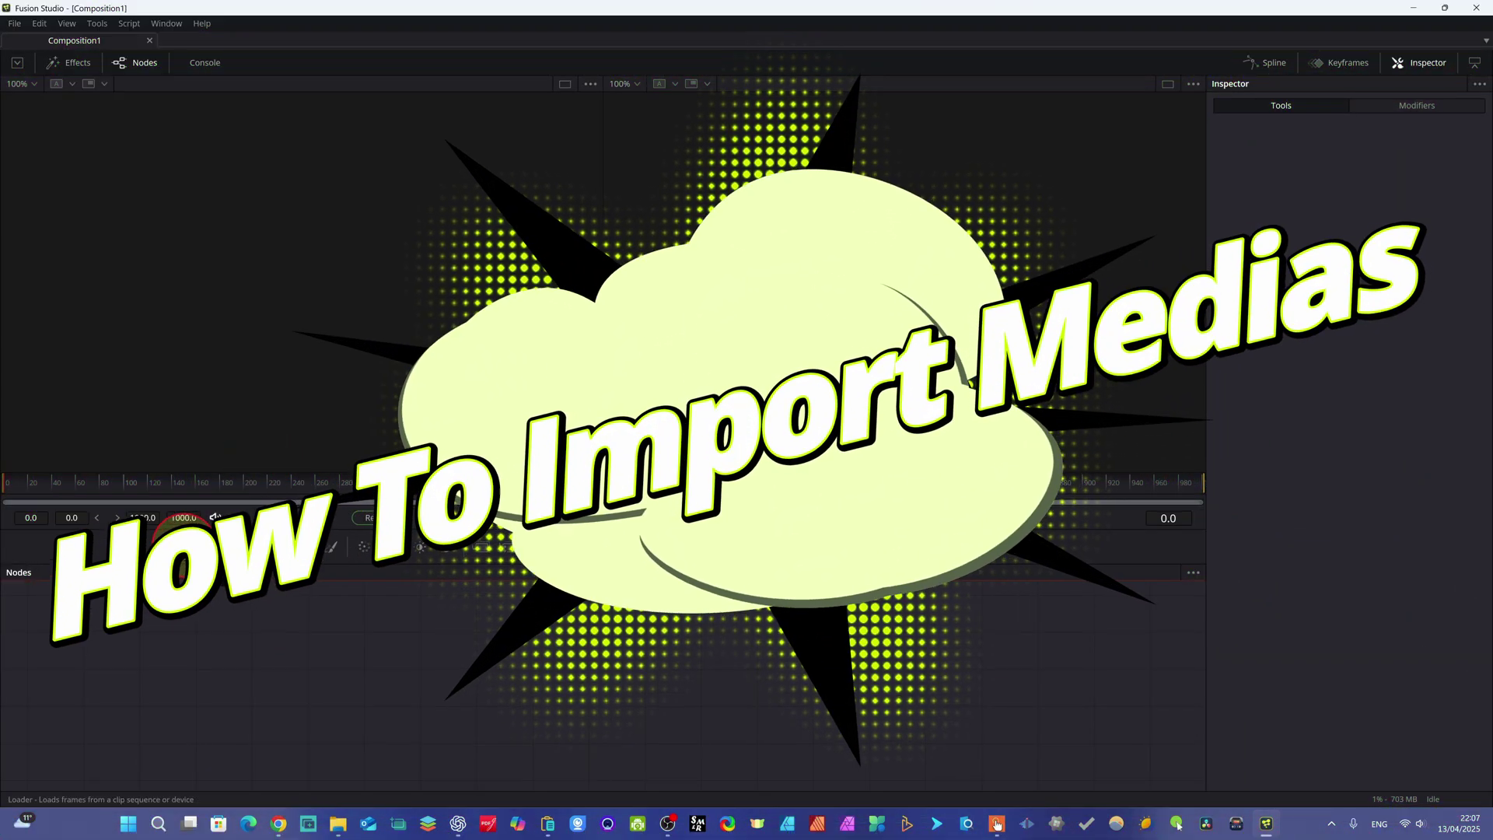
# Add a Loader node without choosing a file, and create a new composition
pyautogui.click(187, 545)
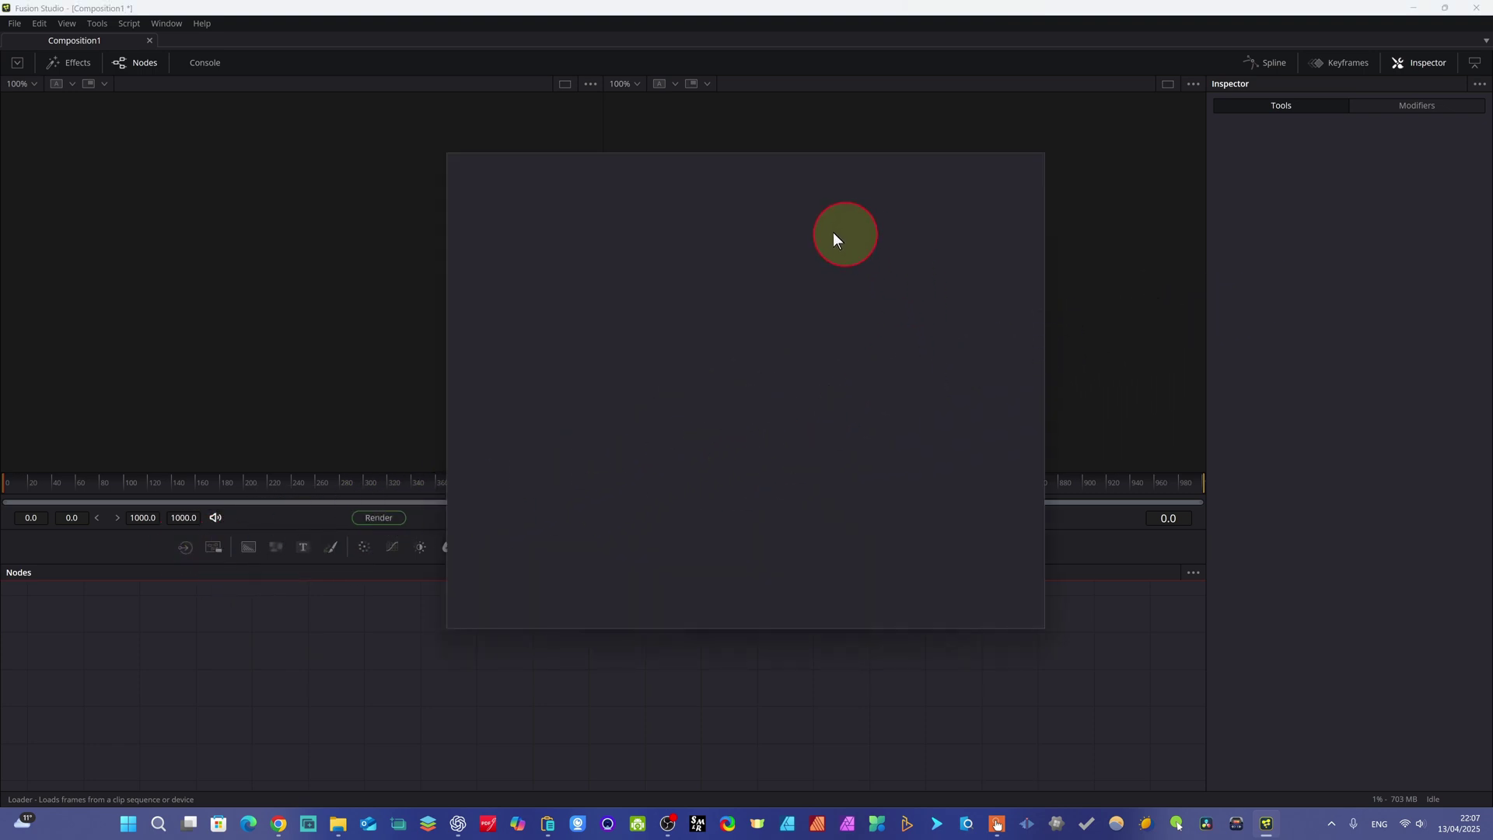
pyautogui.click(1004, 613)
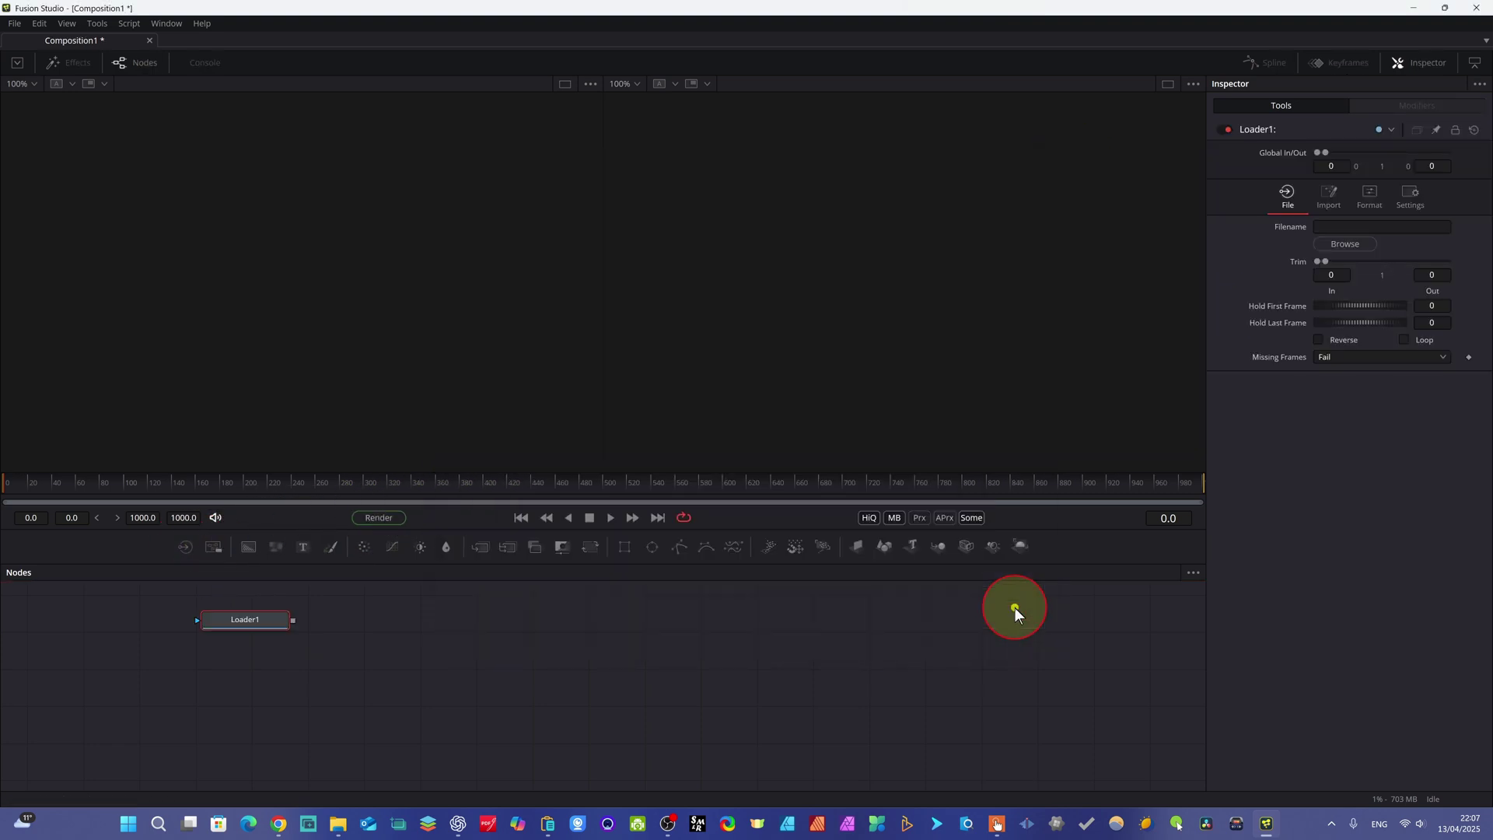
pyautogui.click(13, 24)
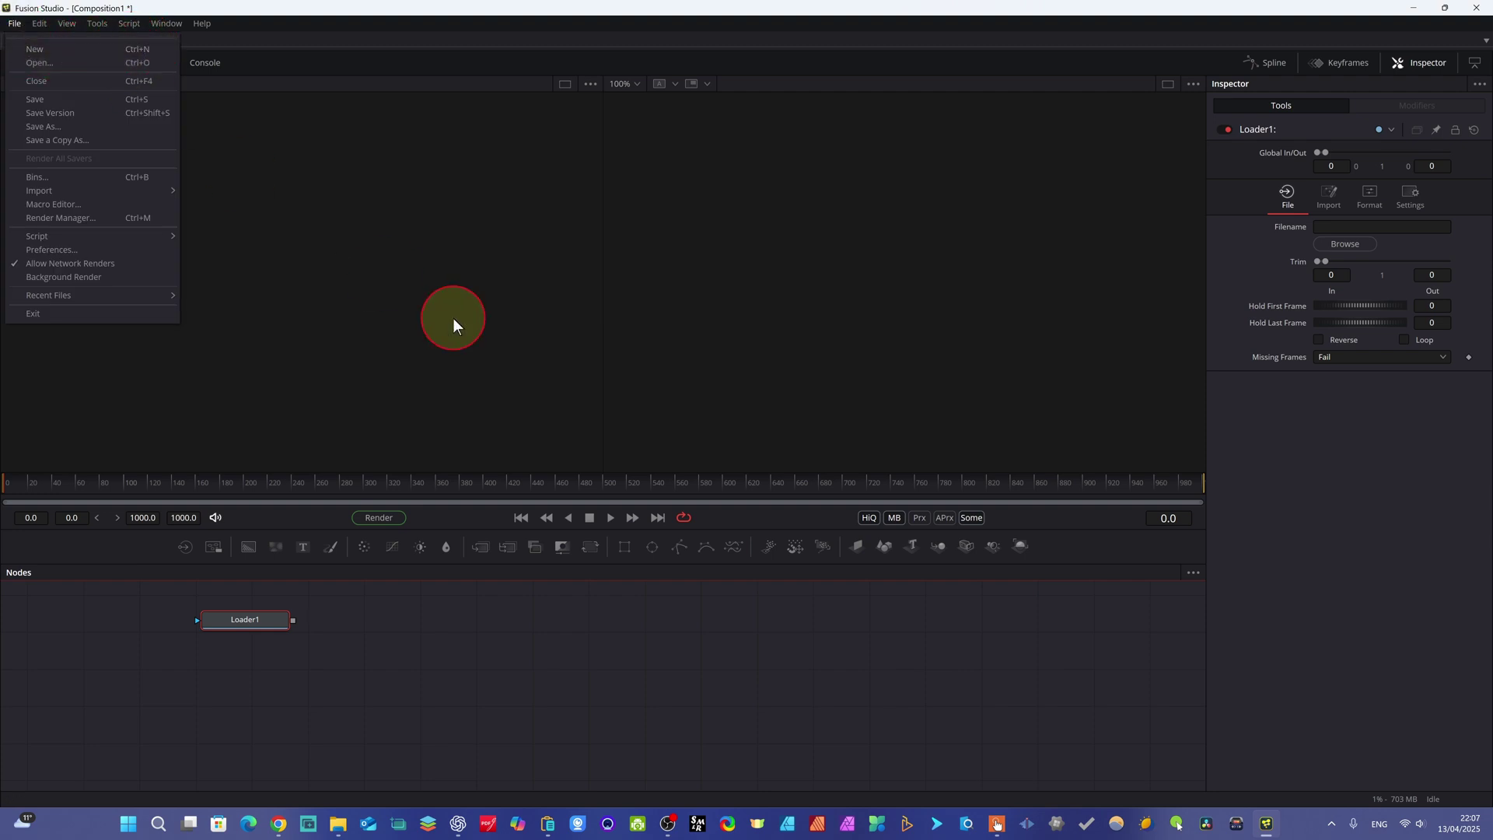
pyautogui.click(454, 319)
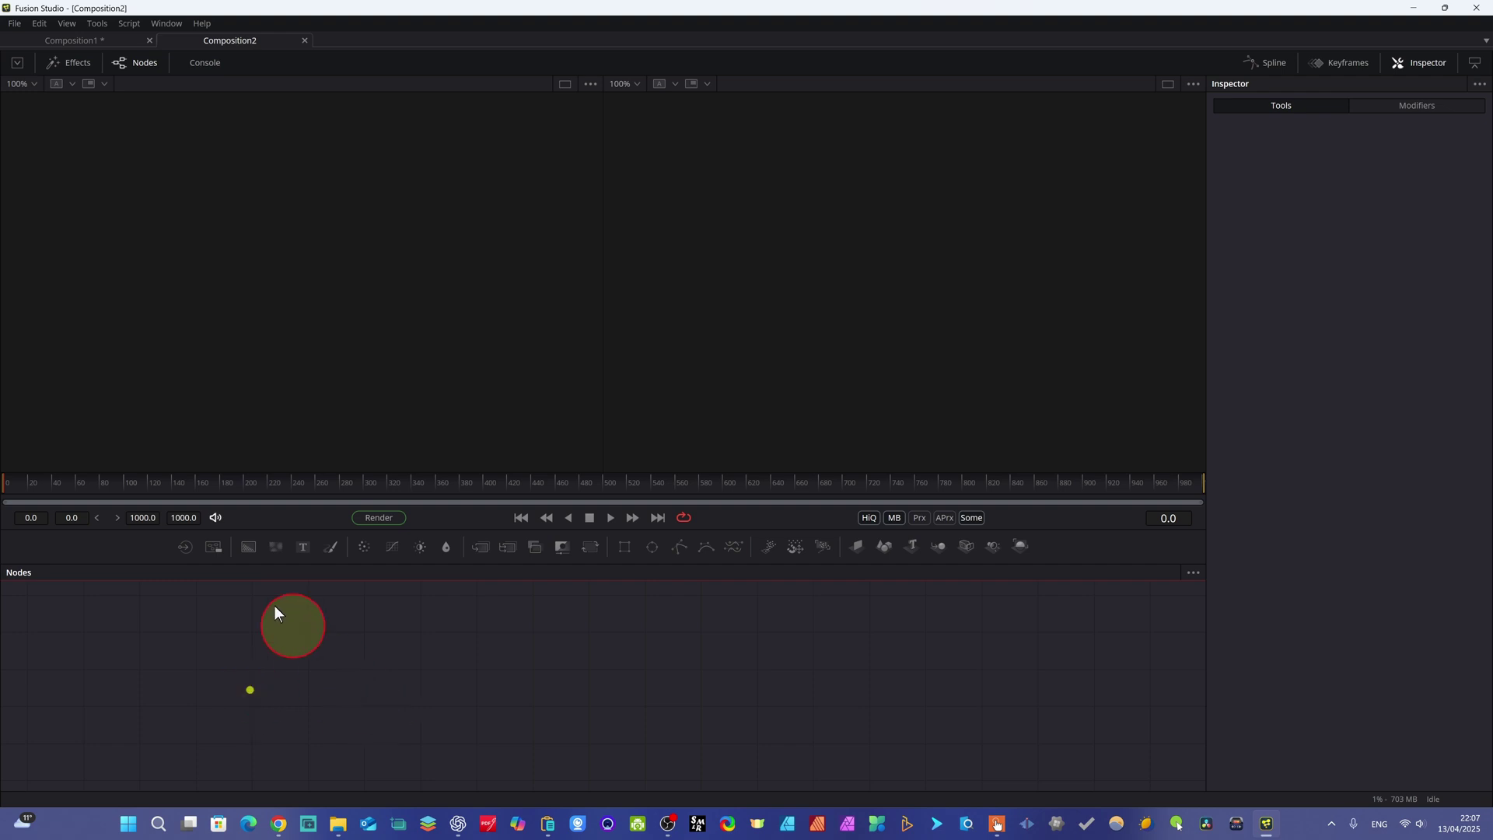
# Start adding a Loader node in the new composition and cancel its file selection
pyautogui.click(184, 548)
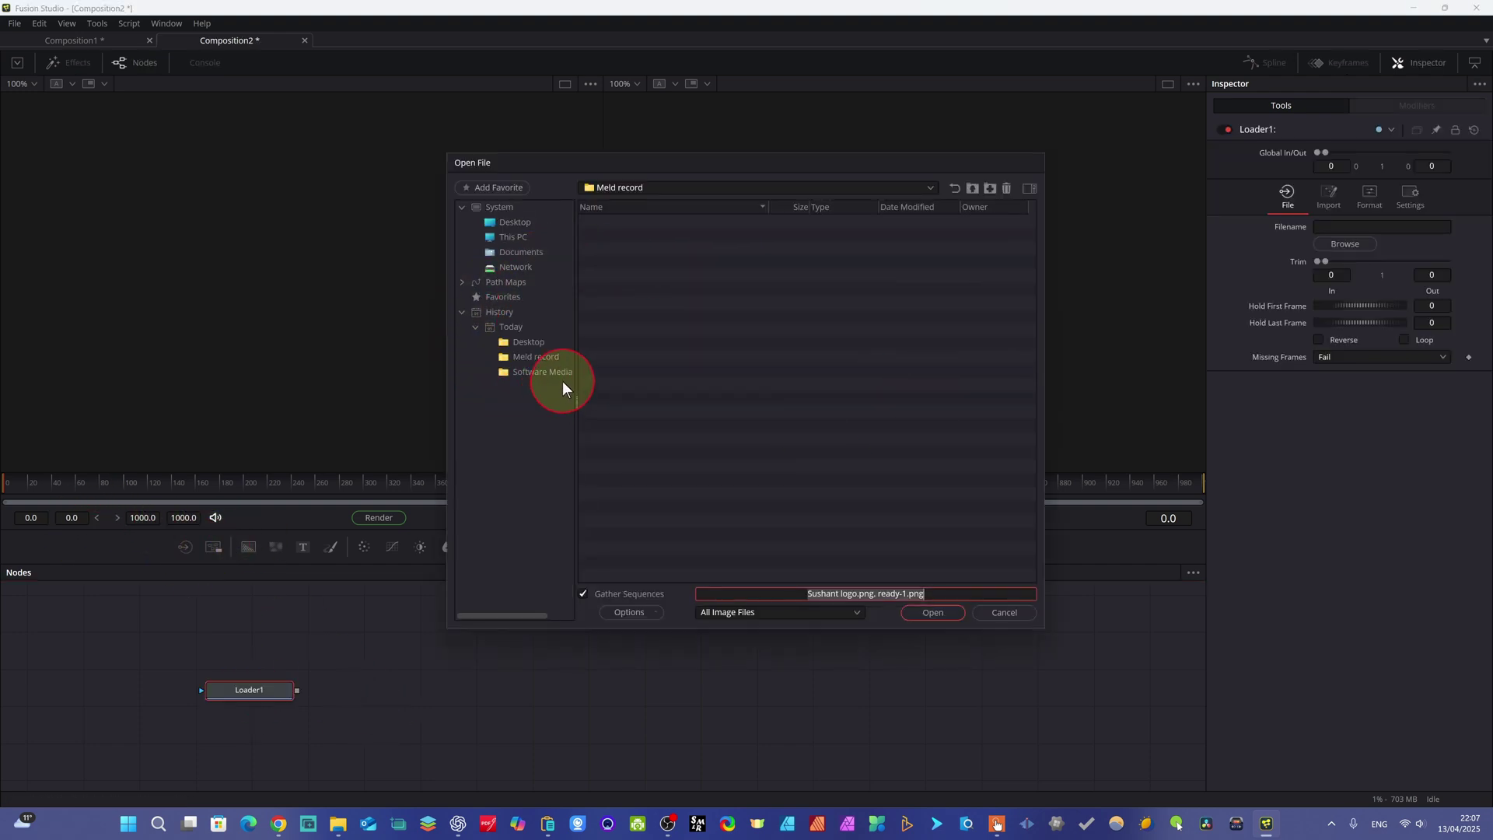
pyautogui.click(1009, 613)
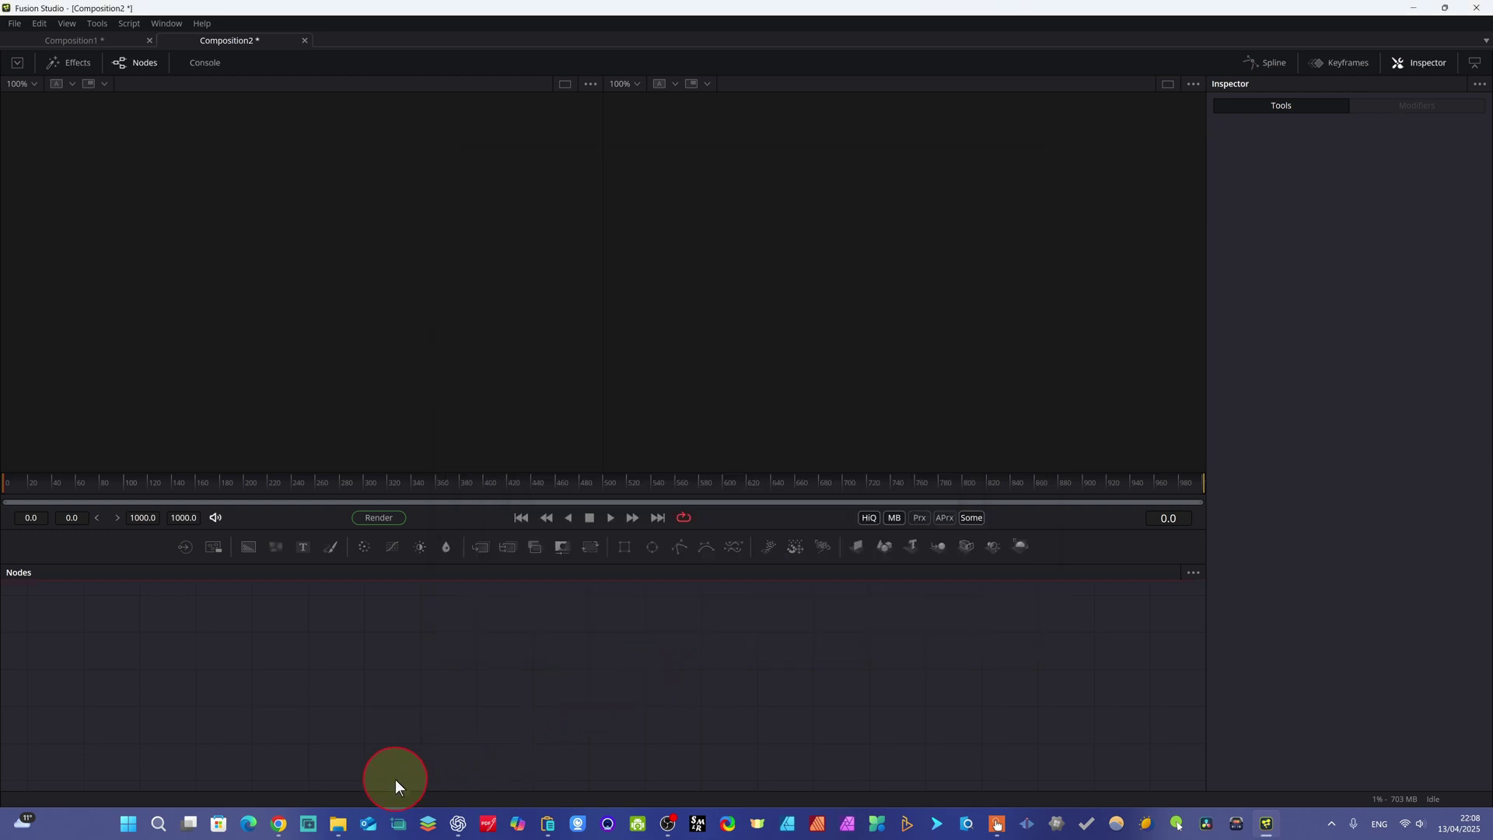
# Import Davinci_png_roound-removebg-preview.png from the file explorer window into the node graph and adjust its node's position
pyautogui.click(419, 773)
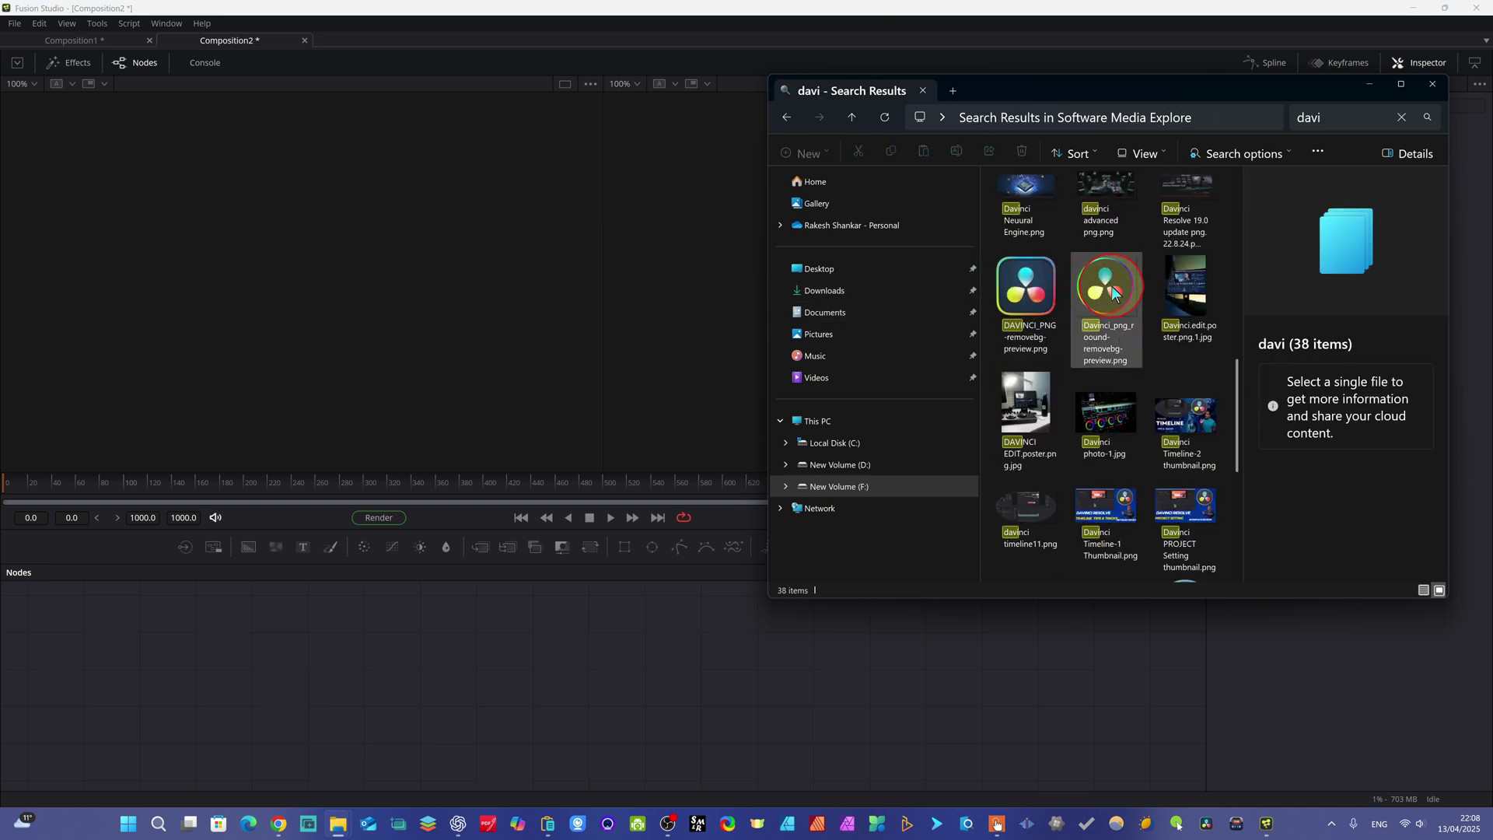
pyautogui.click(1120, 328)
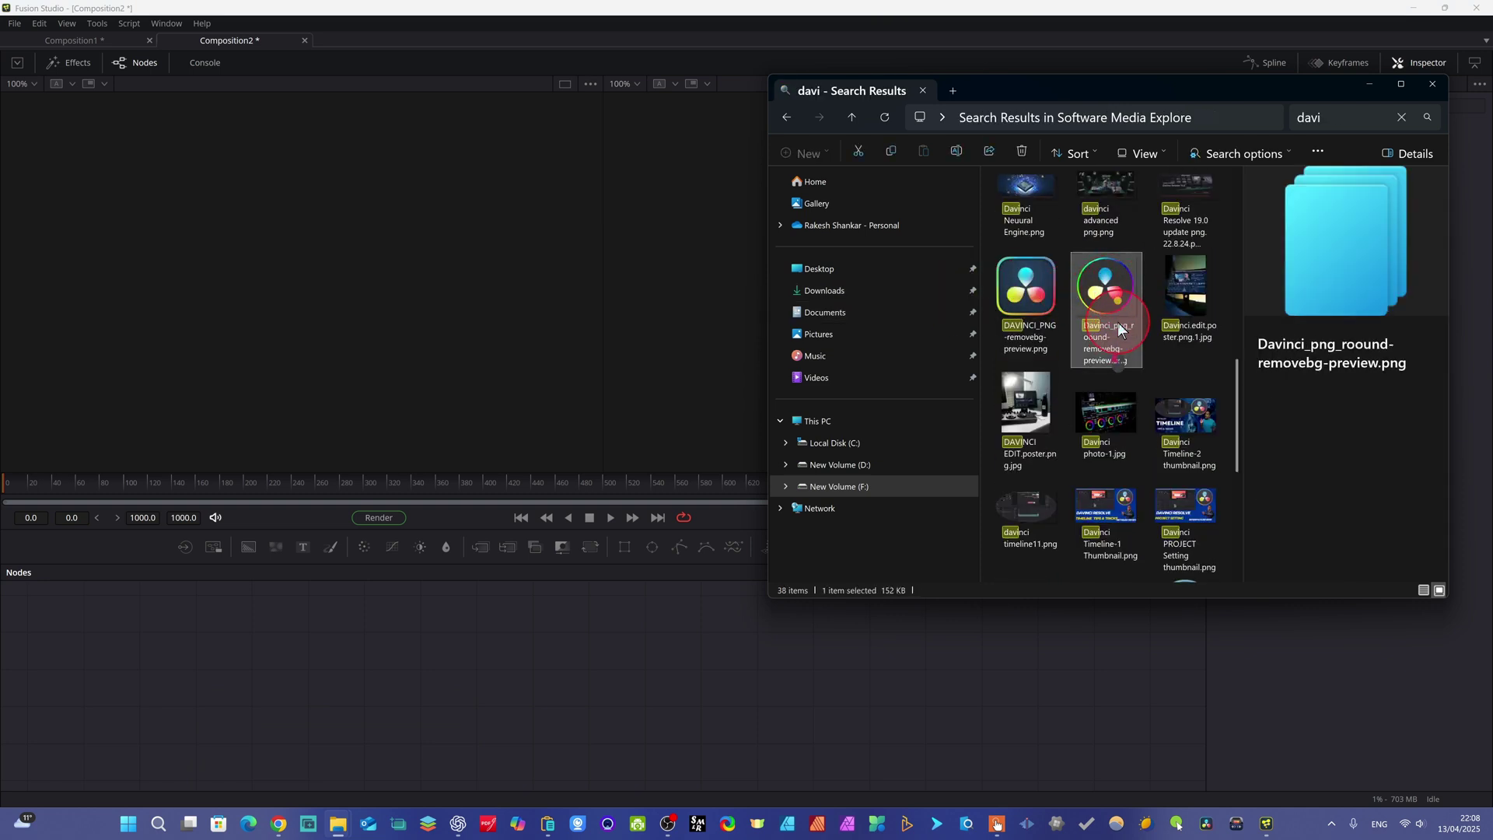
pyautogui.moveTo(1120, 329); pyautogui.dragTo(200, 675)
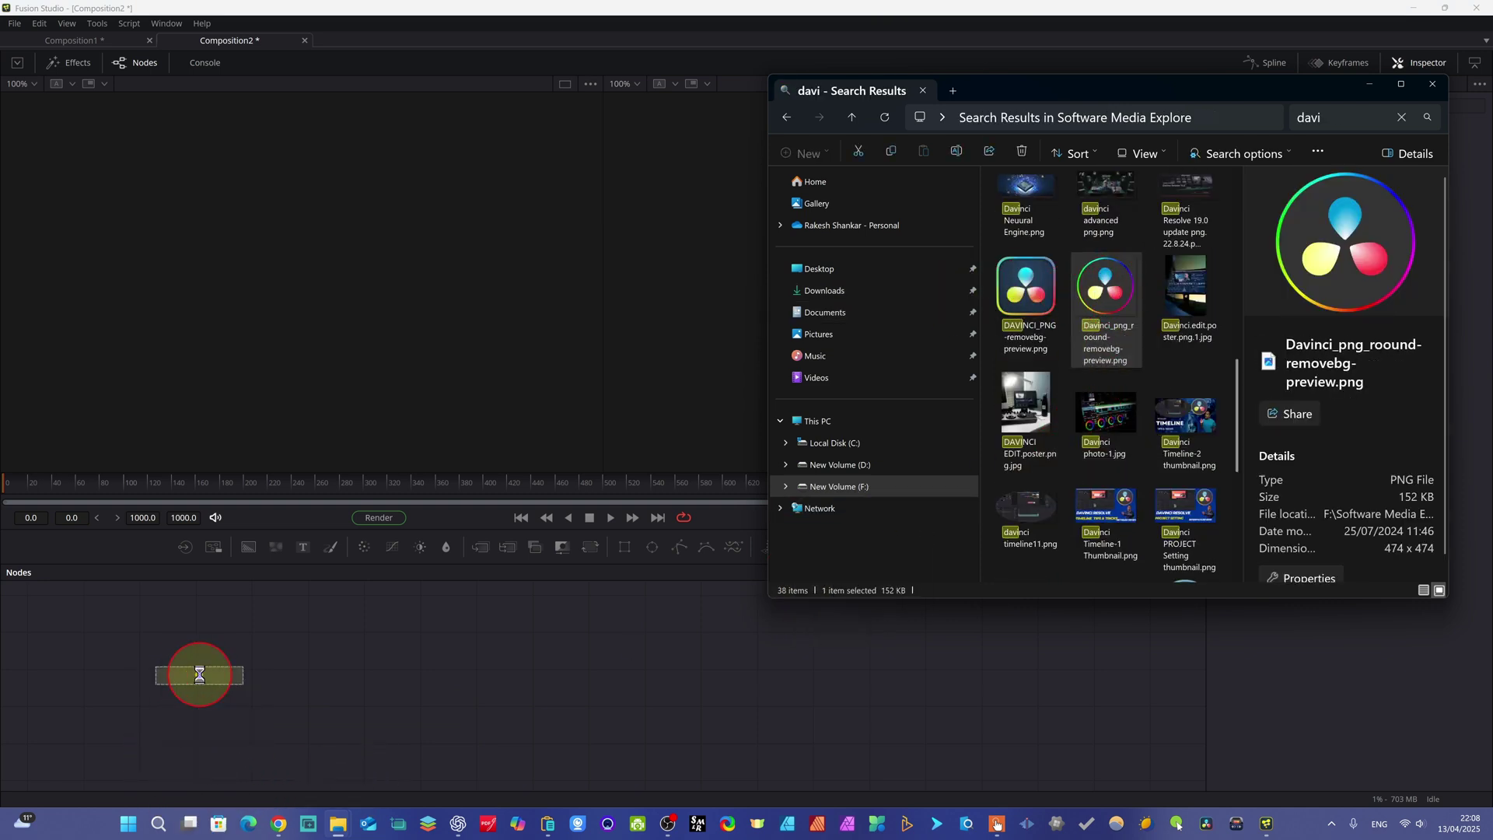
pyautogui.click(193, 678)
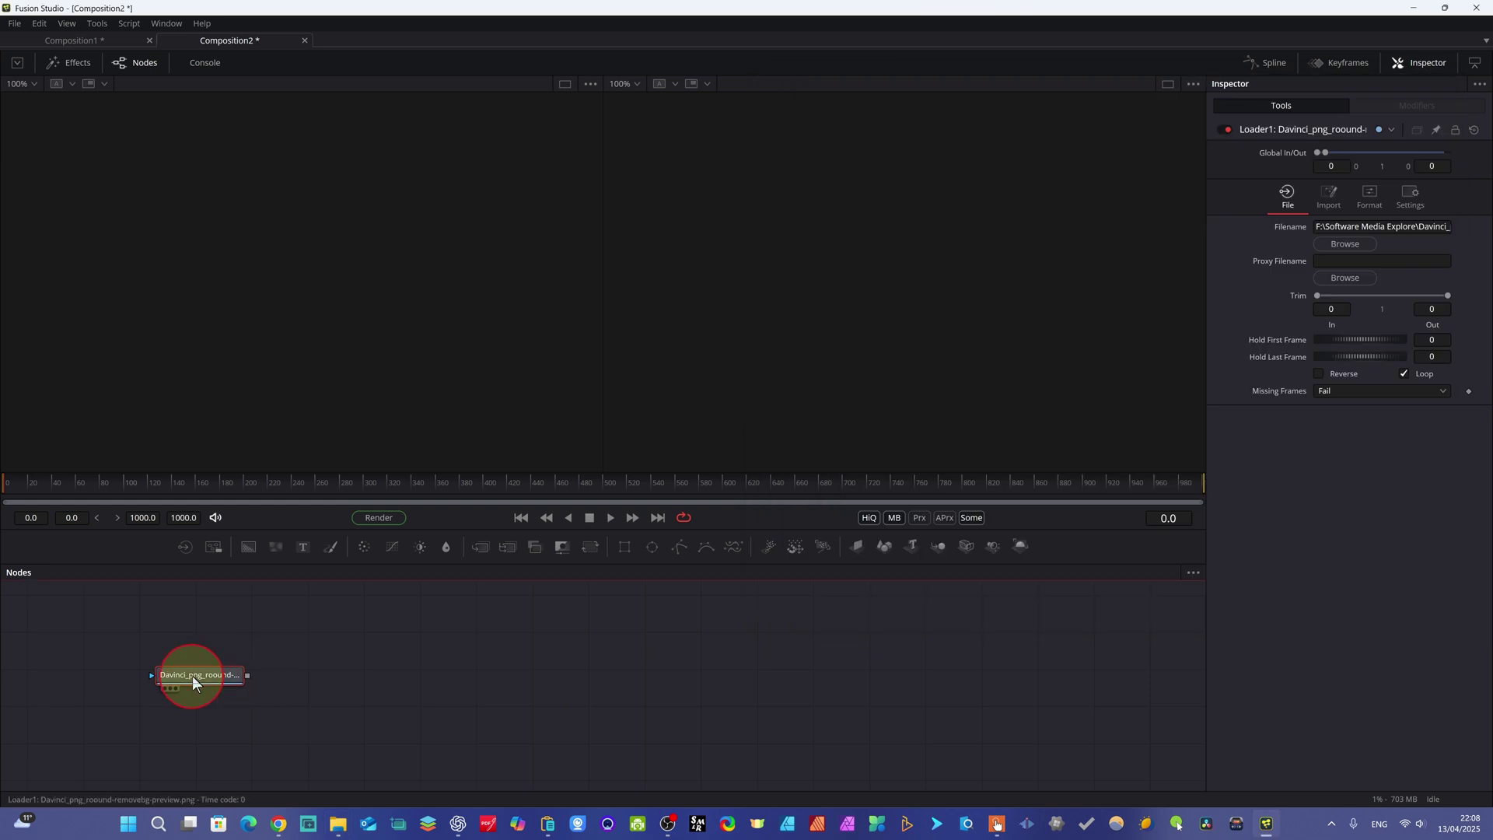
pyautogui.moveTo(203, 674); pyautogui.dragTo(232, 670)
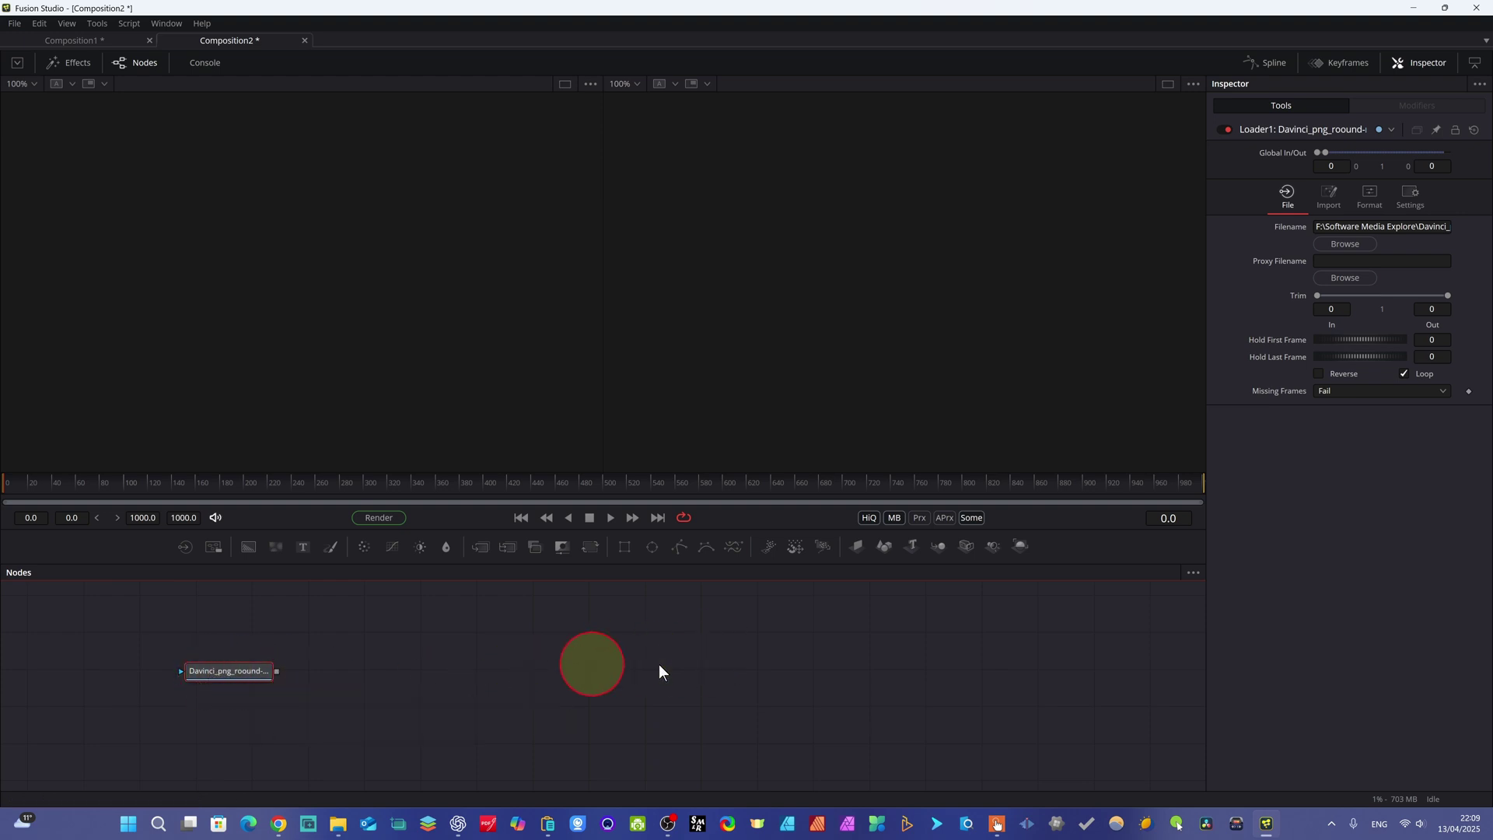
pyautogui.moveTo(243, 671); pyautogui.dragTo(236, 664)
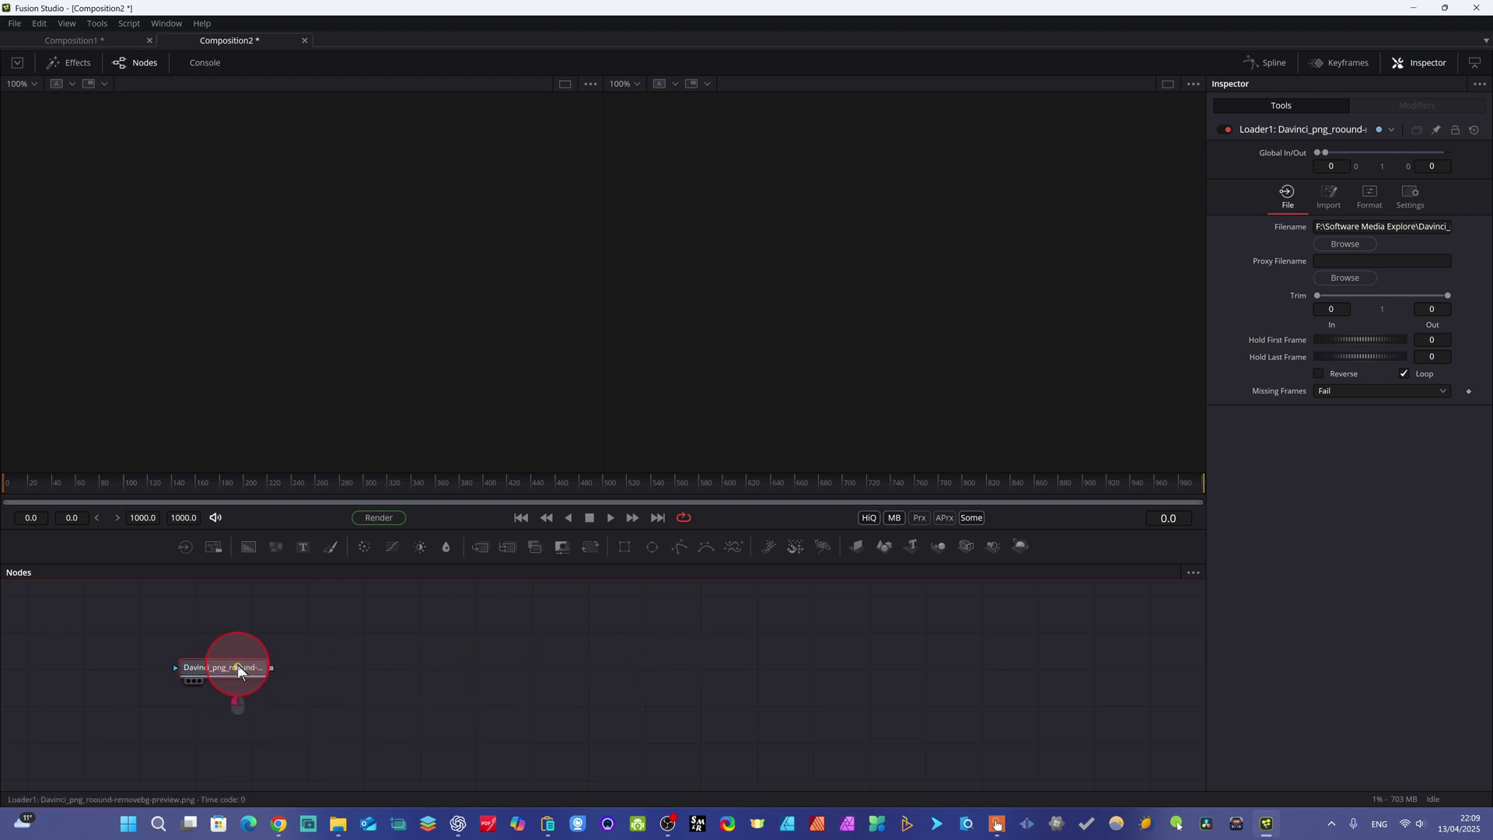
# Display the logo image in the first viewer, toggle it on and off in the second, and reposition its node
pyautogui.click(188, 678)
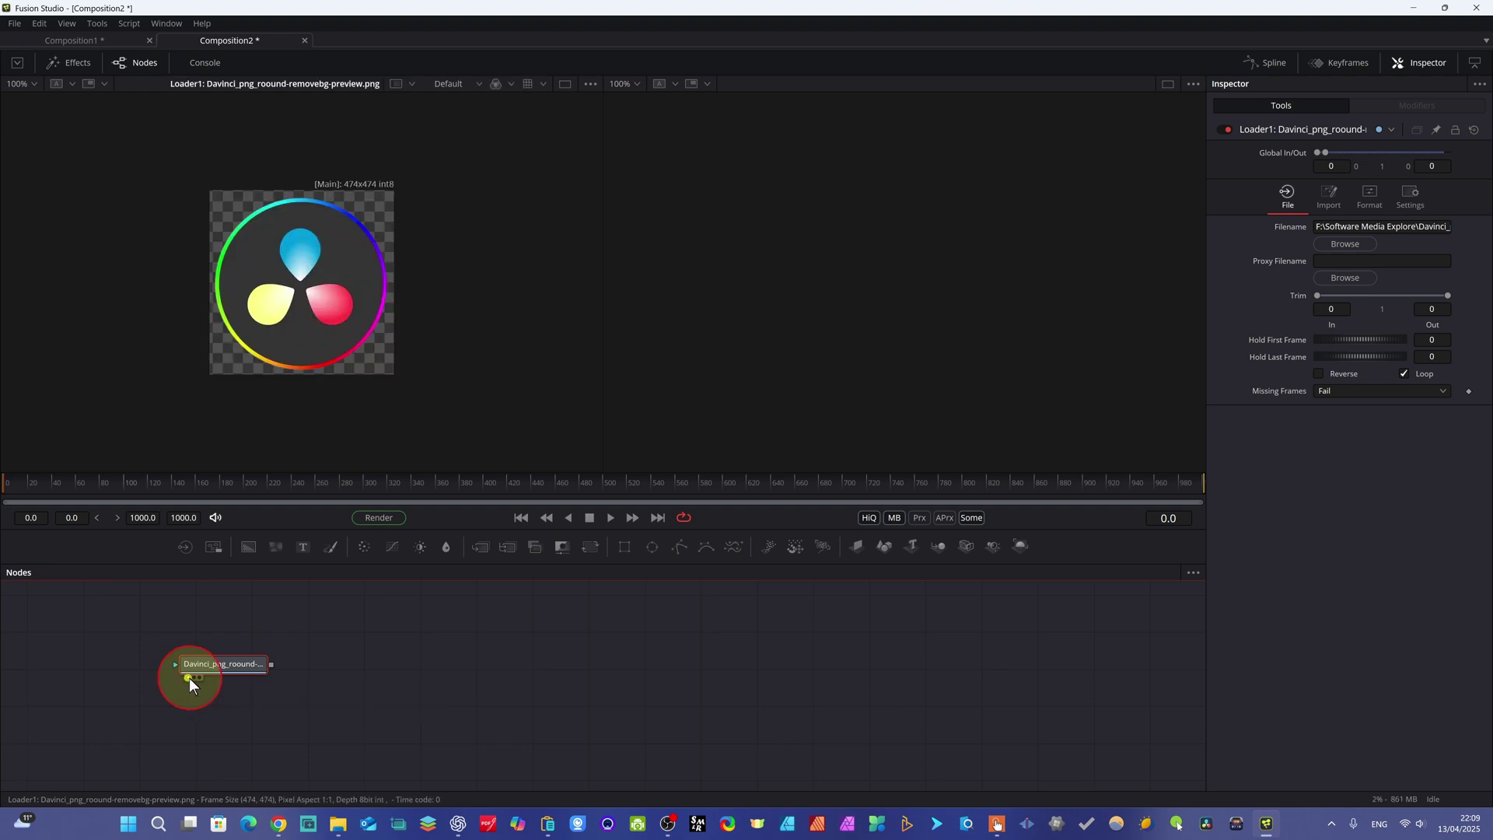
pyautogui.click(235, 213)
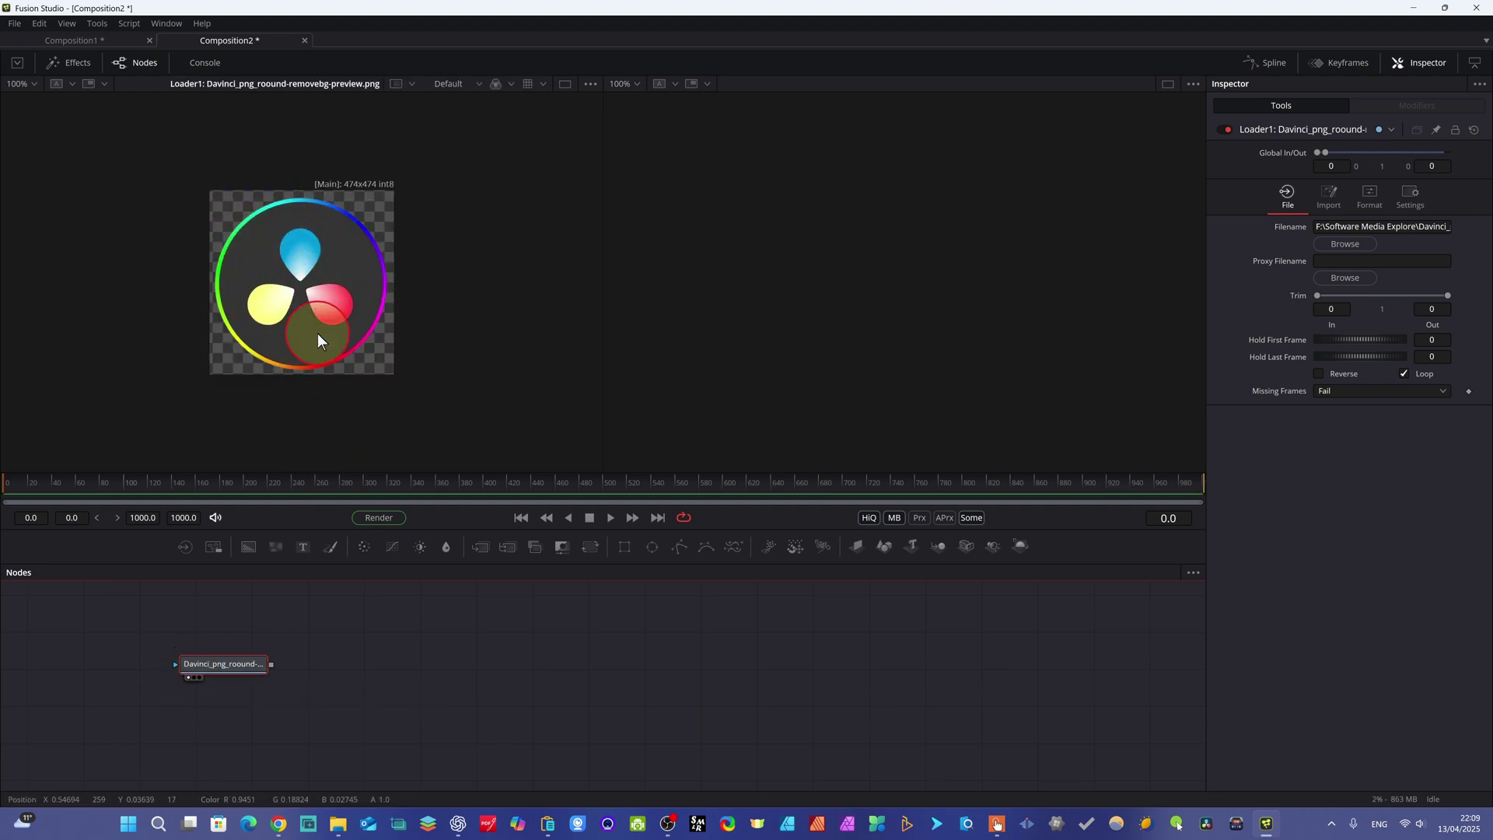
pyautogui.click(200, 678)
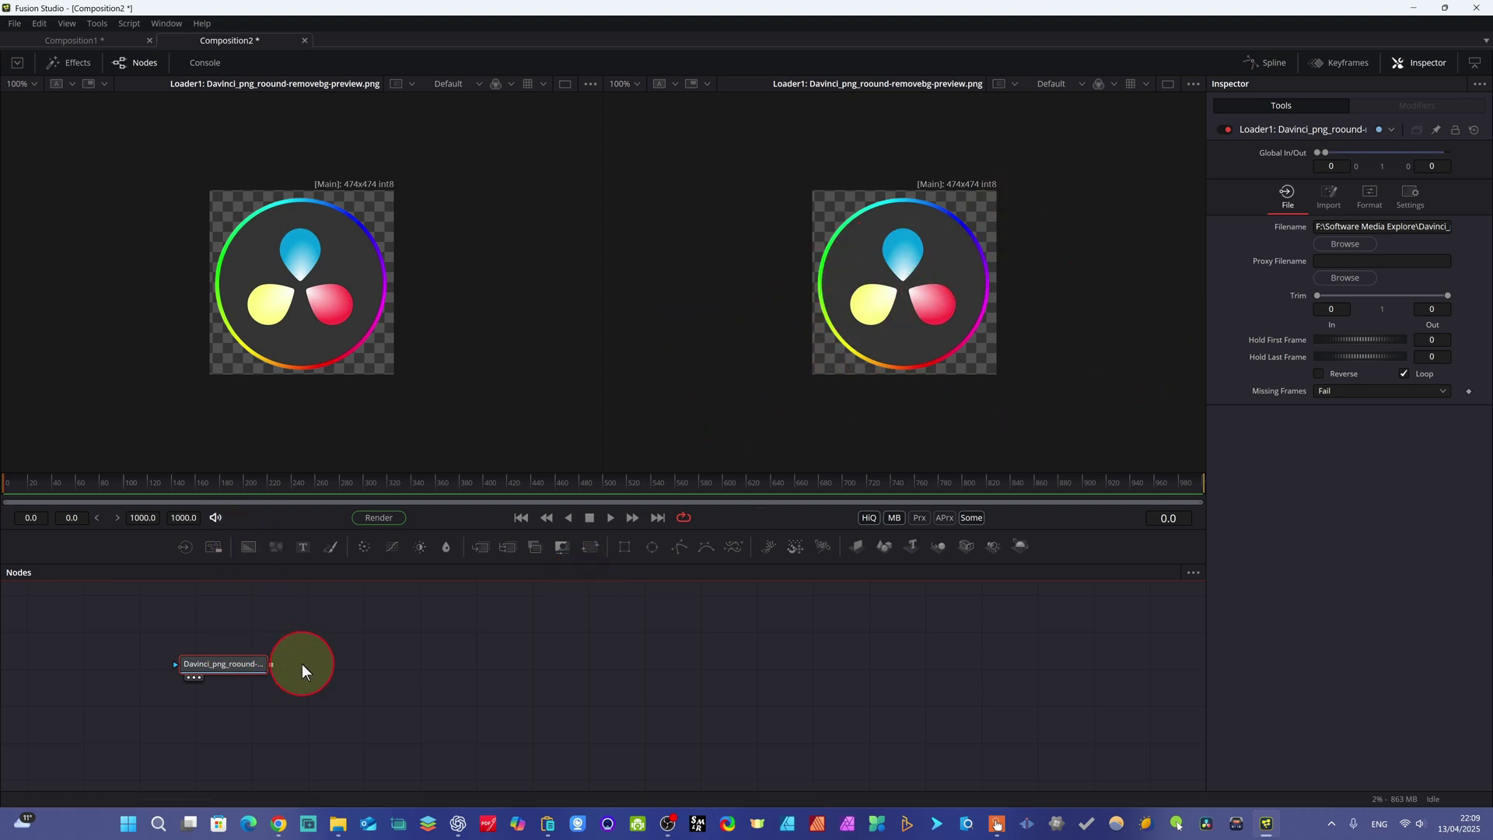
pyautogui.press('2')
pyautogui.press('2')
pyautogui.press('2')
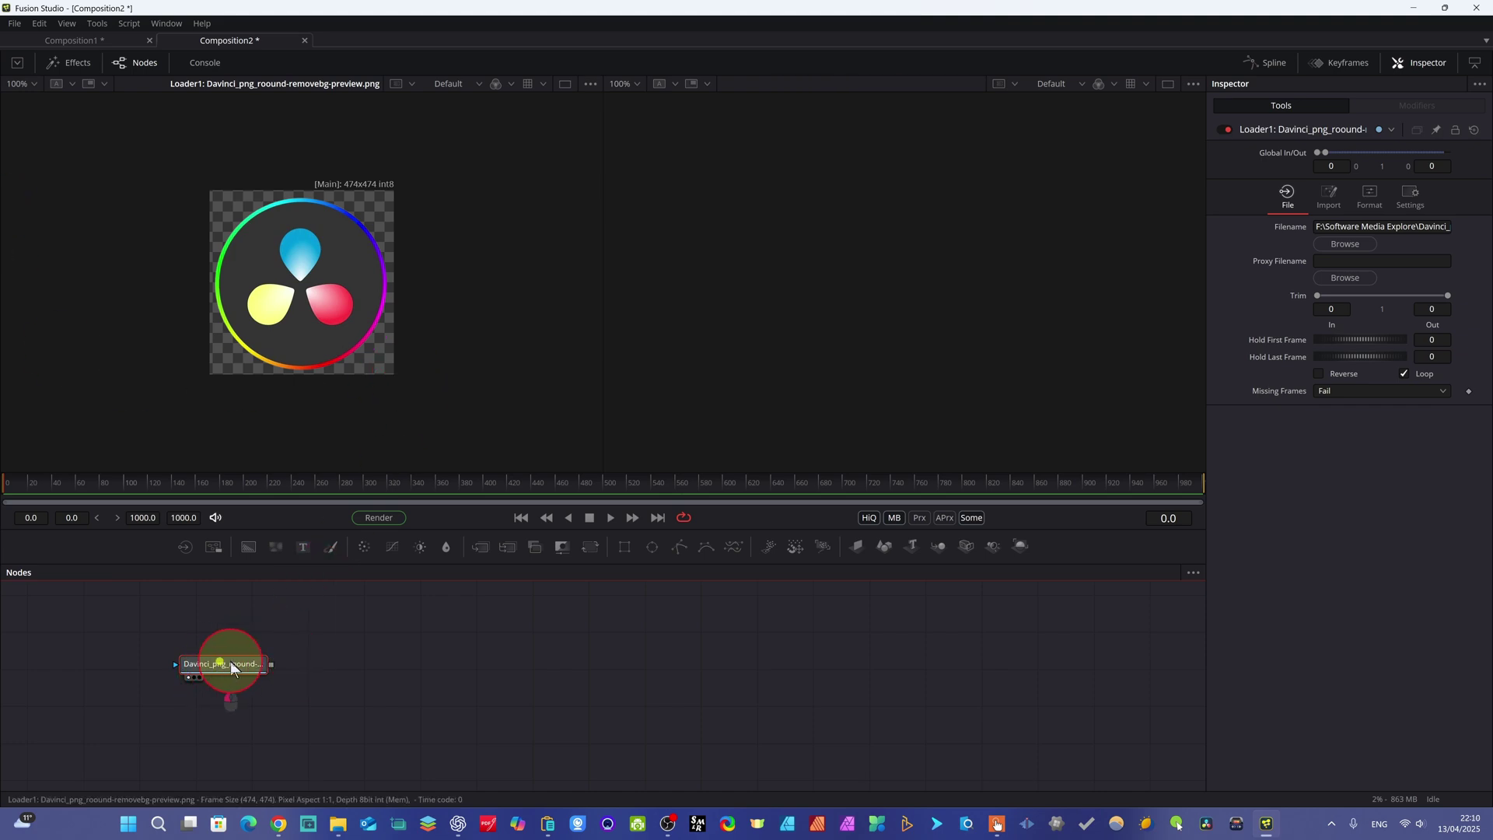
pyautogui.moveTo(231, 661); pyautogui.dragTo(272, 670)
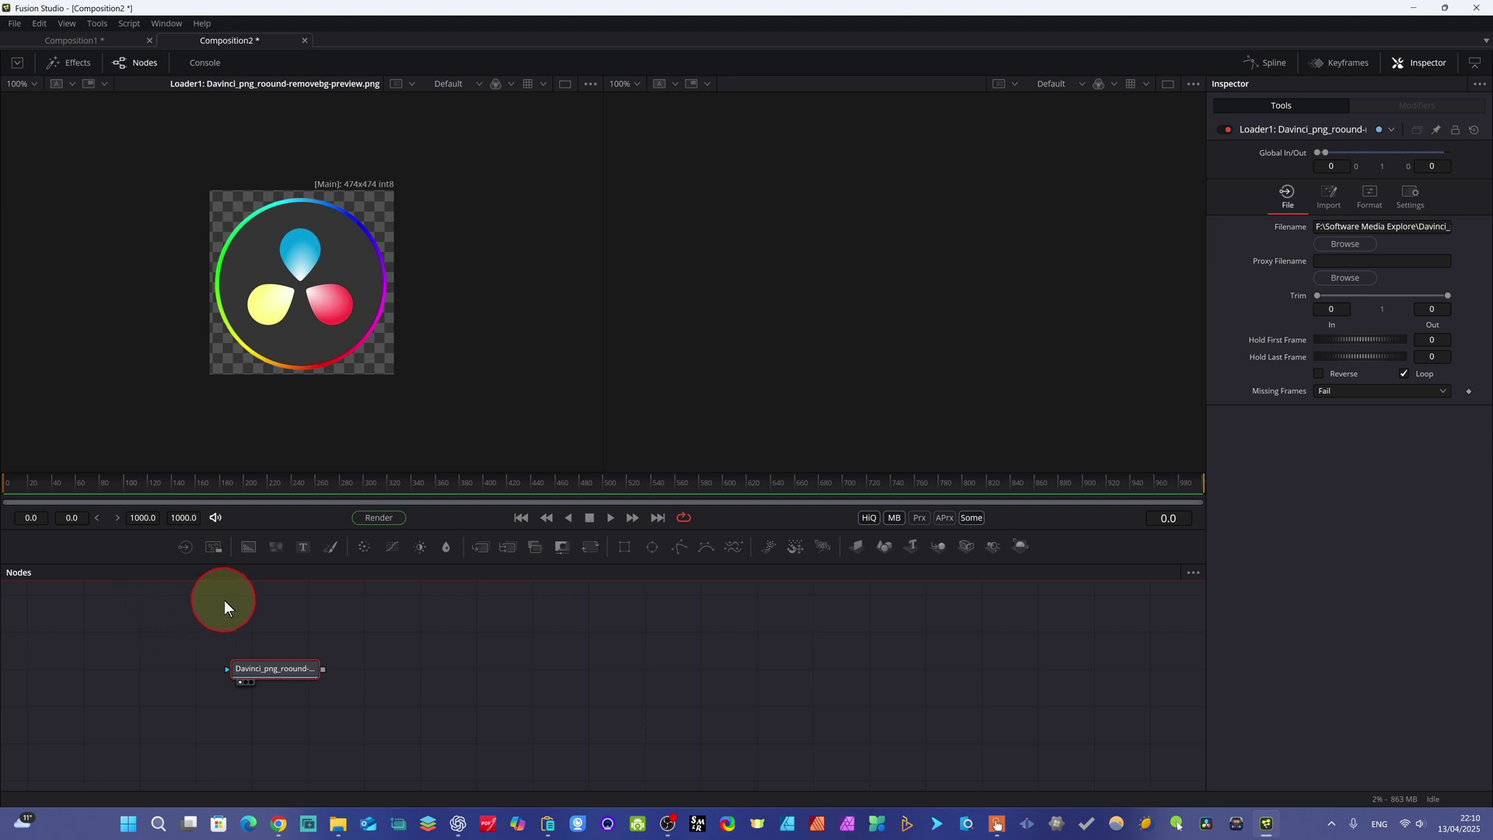
# Browse the full list of tools that can be added to the node graph without adding one
pyautogui.hotkey('shift', 'space')
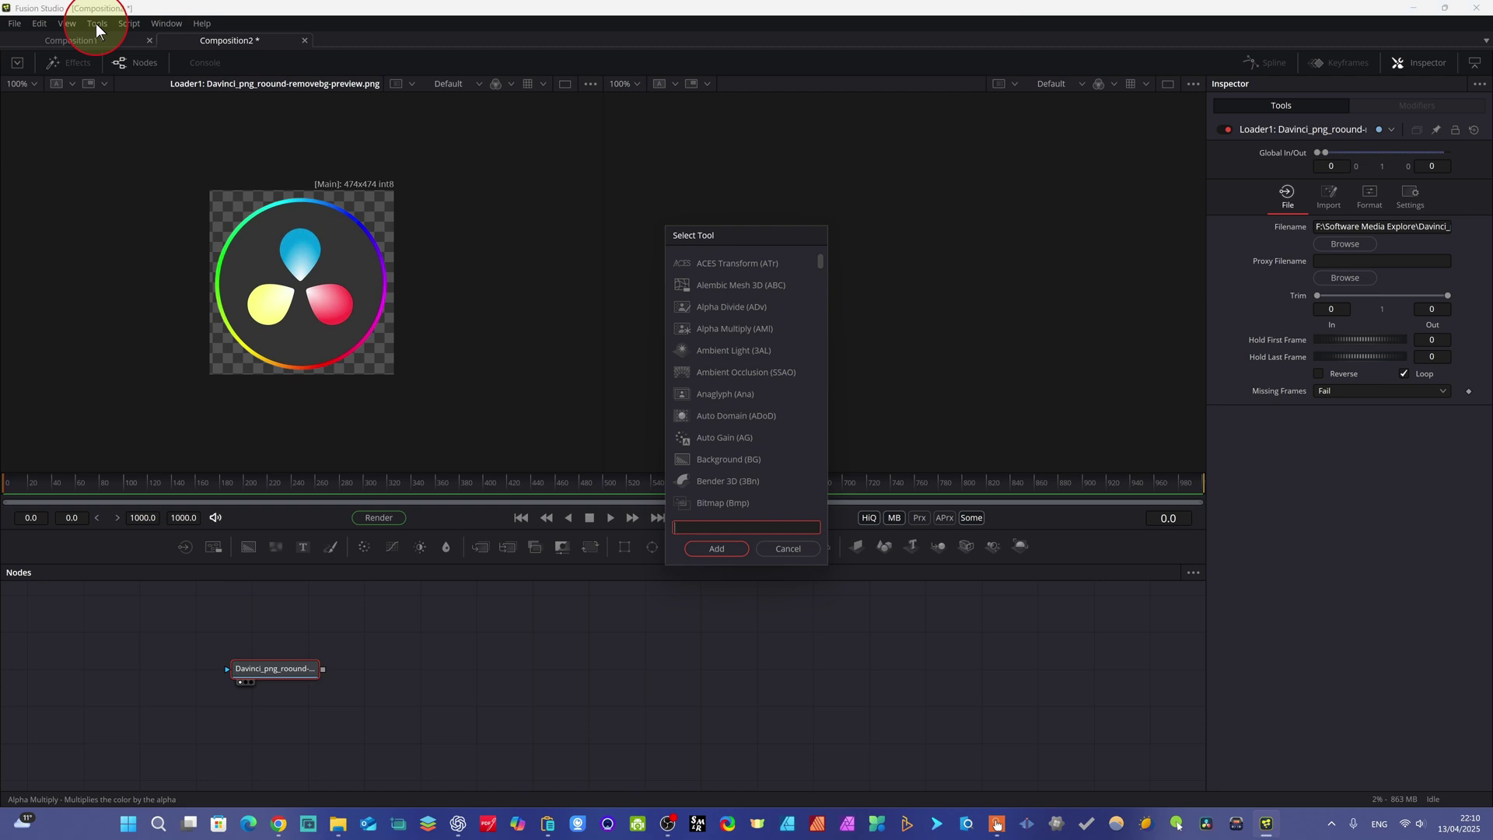
pyautogui.scroll(-2, 745, 408)
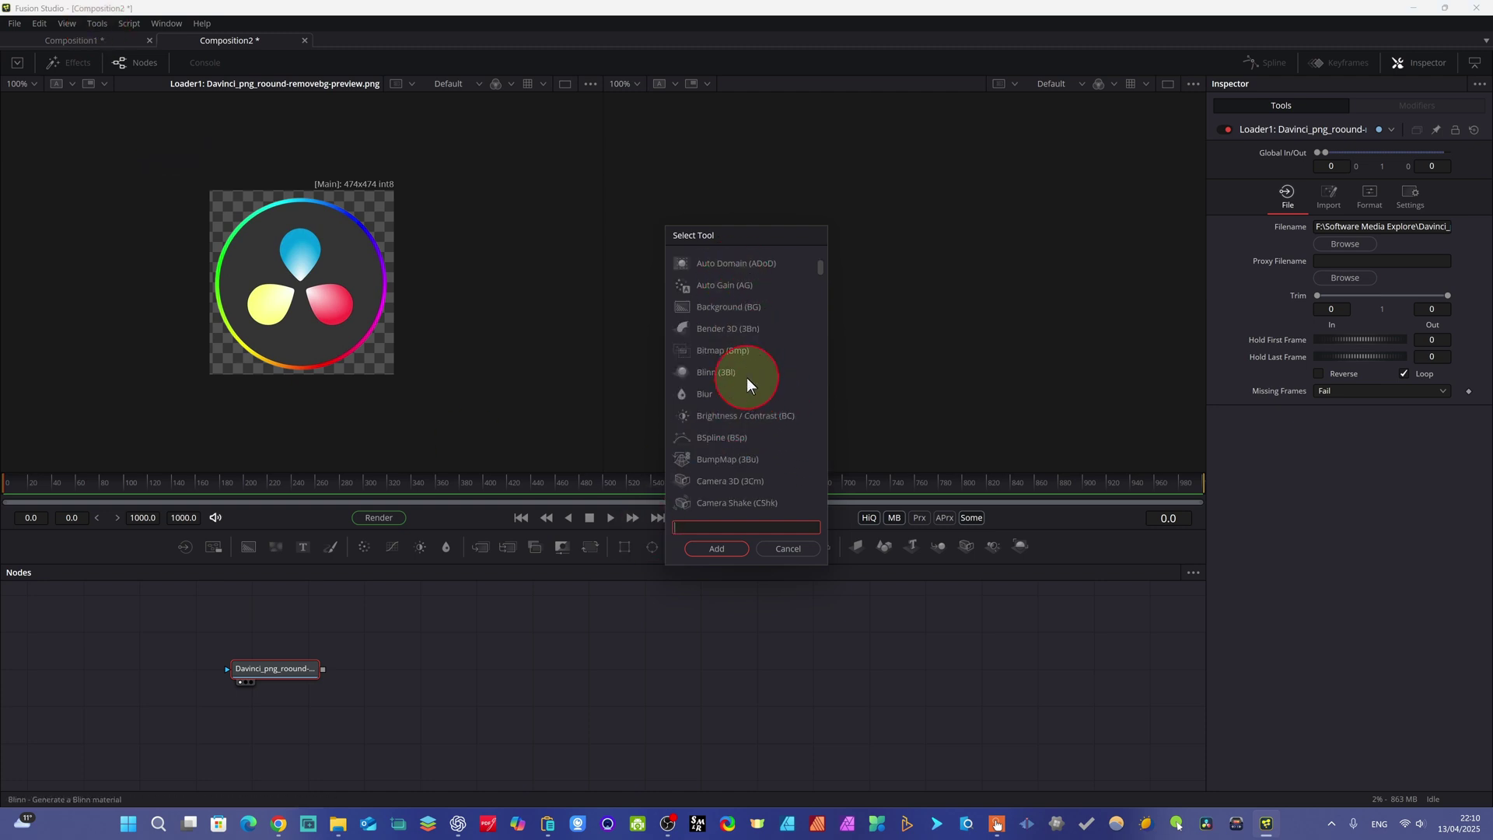
pyautogui.scroll(-10, 749, 437)
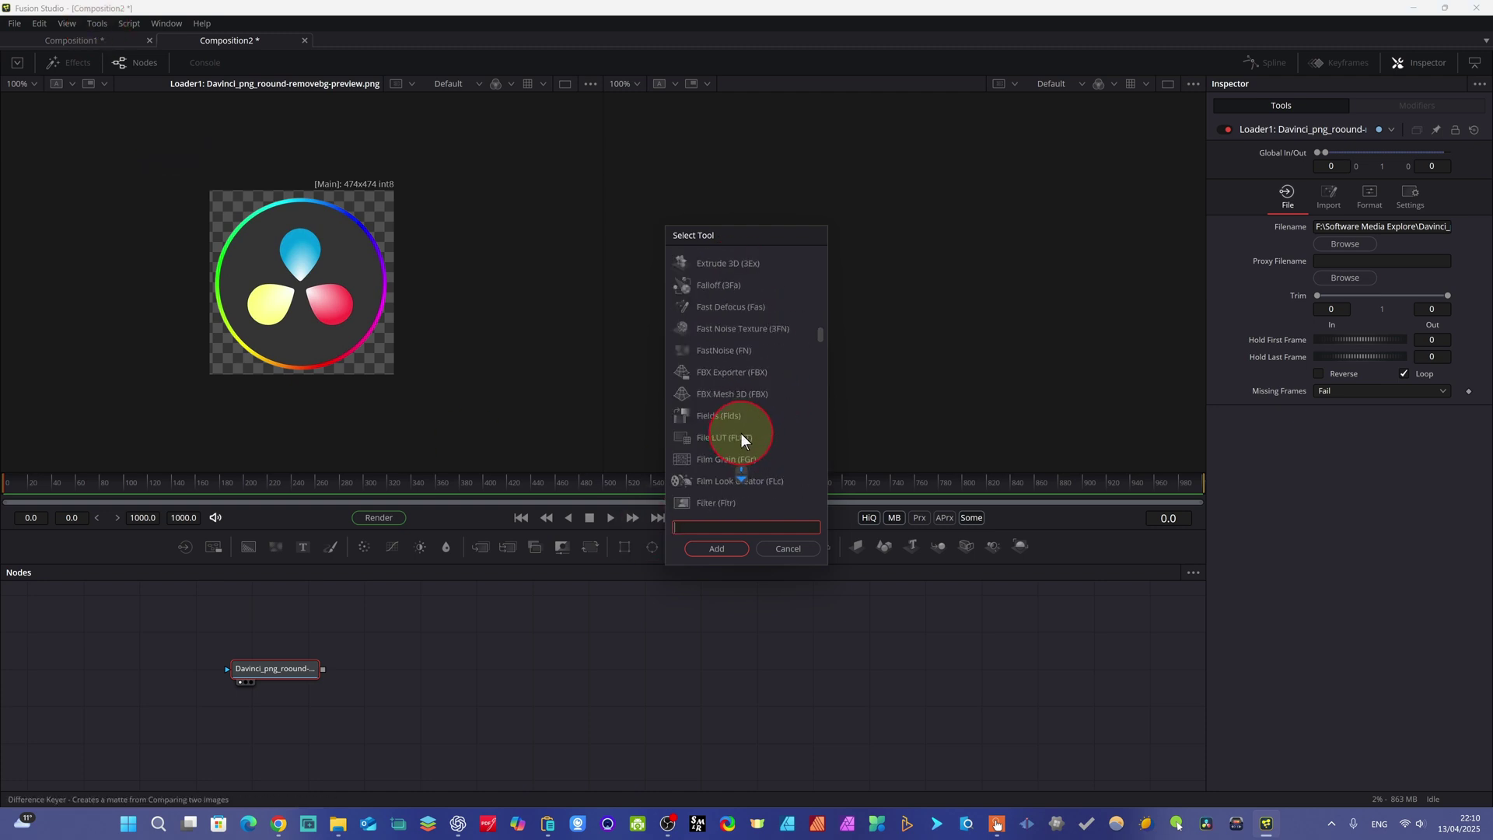
pyautogui.scroll(-8, 743, 412)
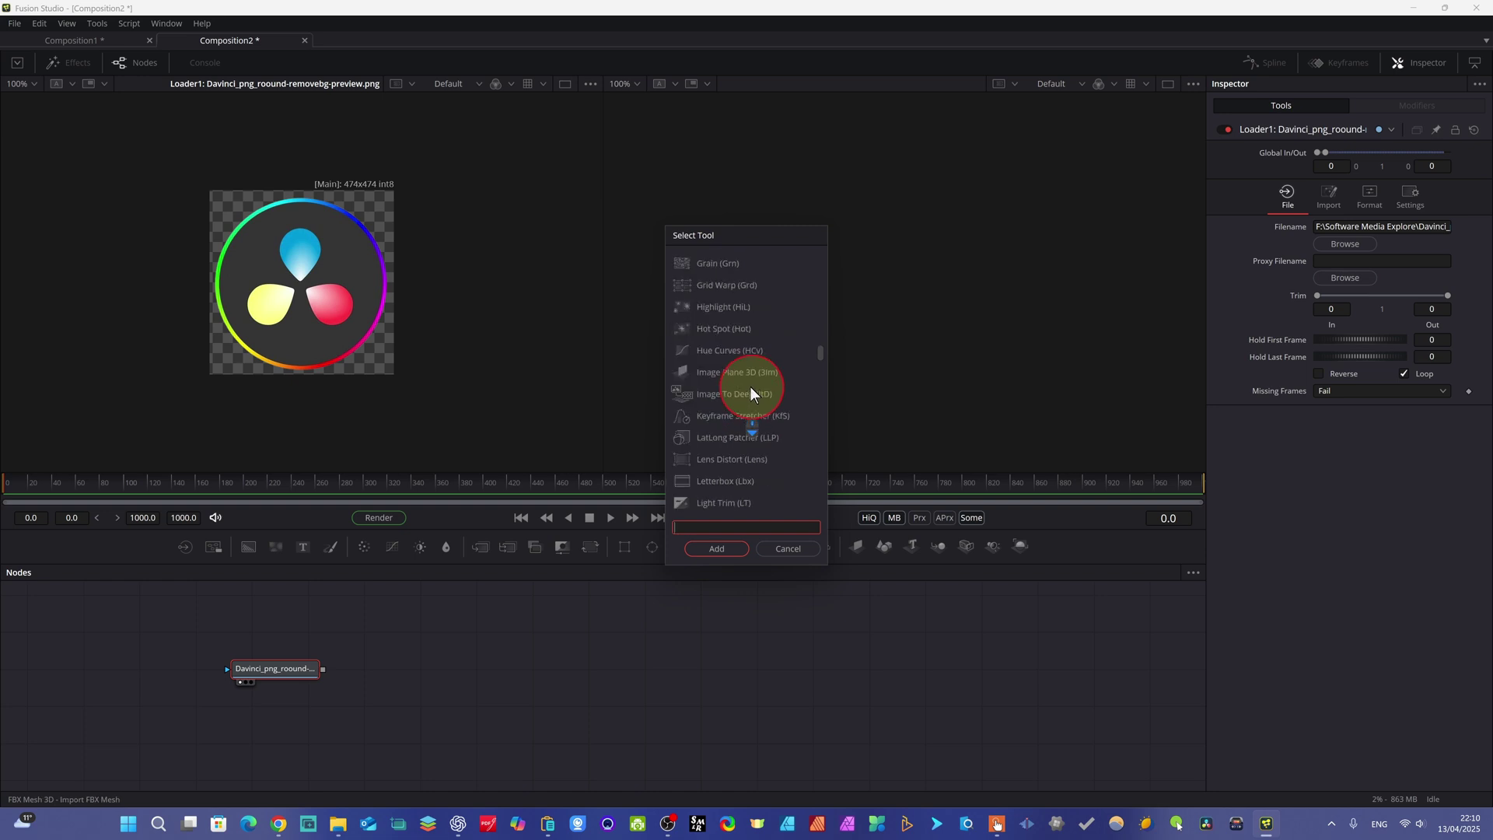
pyautogui.scroll(-10, 745, 412)
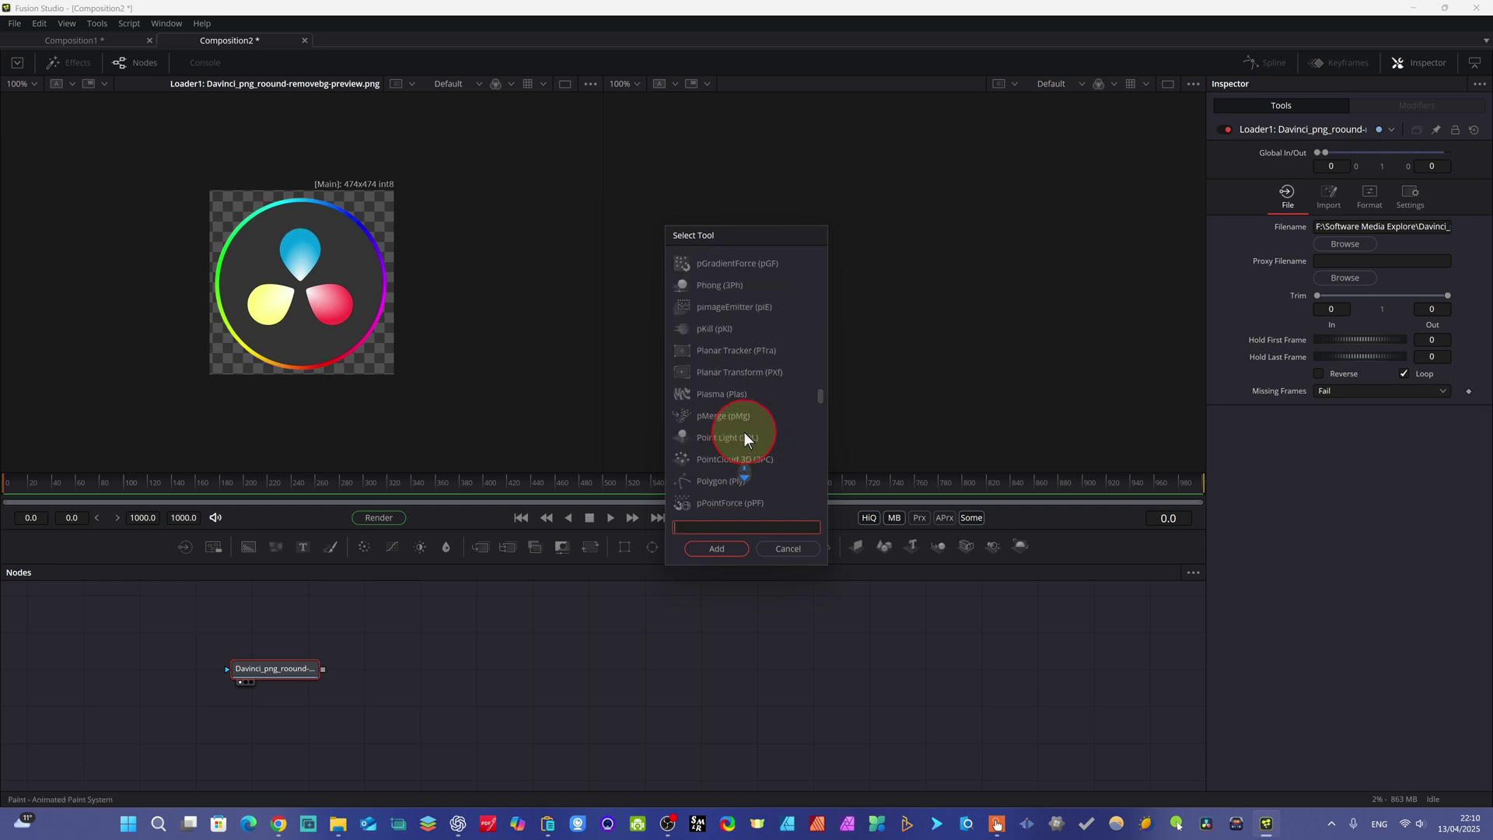
pyautogui.scroll(-10, 744, 431)
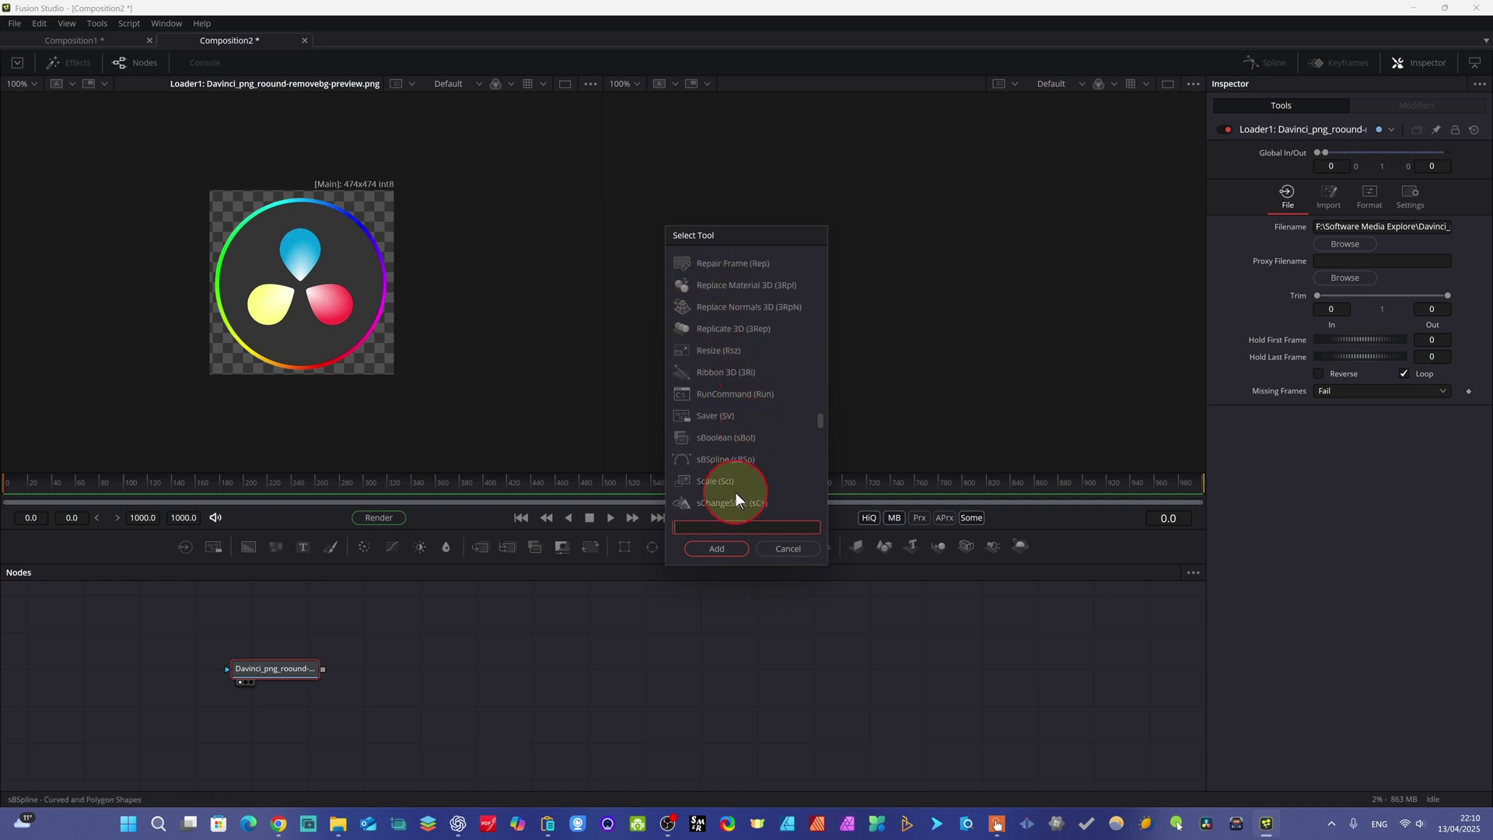
pyautogui.click(793, 547)
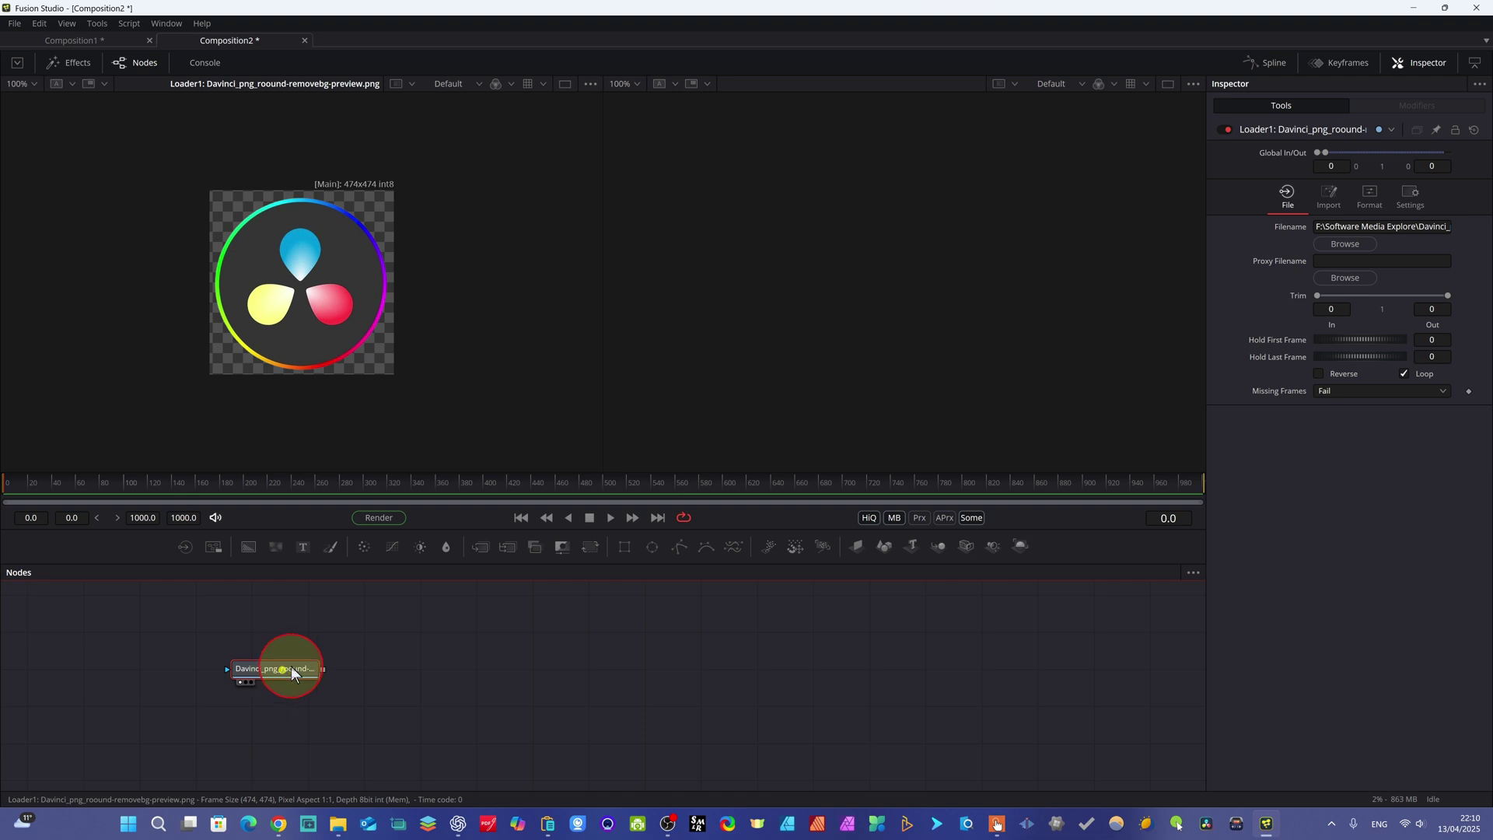
# Add a Text node merged with the loaded logo image
pyautogui.click(302, 547)
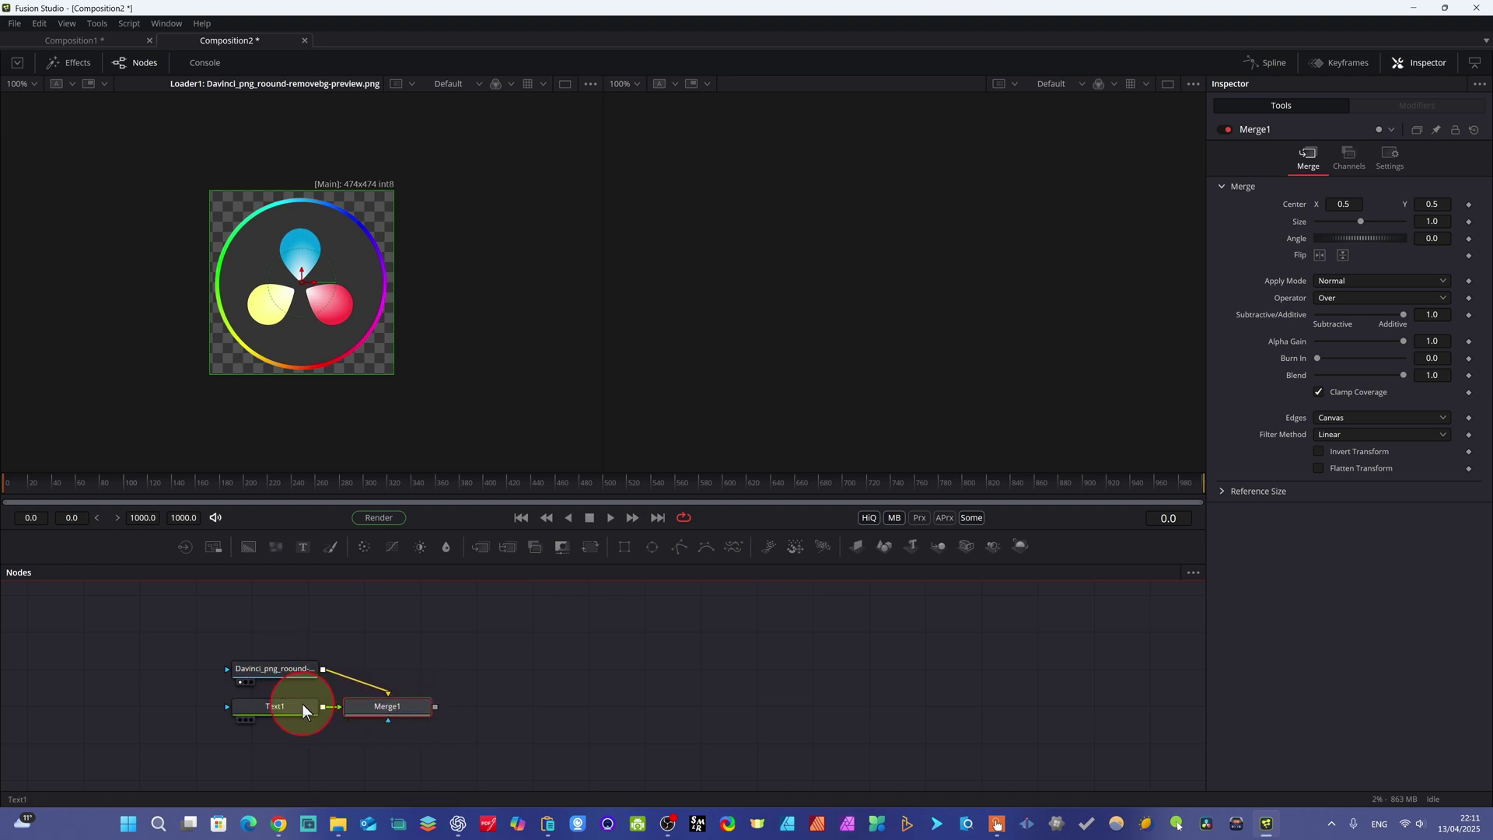
# Rearrange the node graph so the Text node sits above the Merge node and the logo node sits beside it
pyautogui.moveTo(304, 704); pyautogui.dragTo(448, 634)
pyautogui.moveTo(270, 673); pyautogui.dragTo(249, 717)
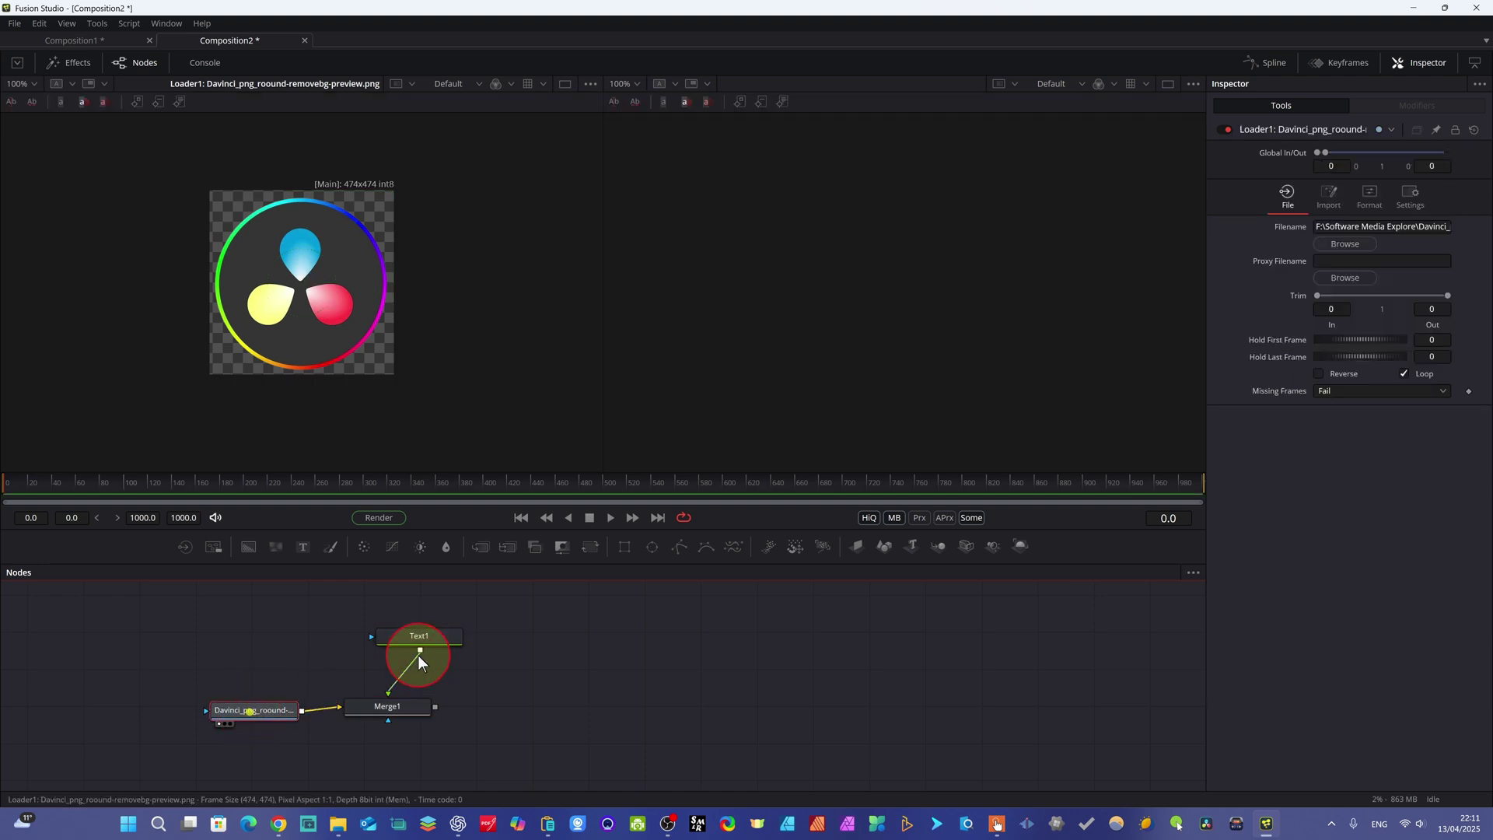
pyautogui.moveTo(420, 641); pyautogui.dragTo(385, 641)
pyautogui.click(223, 713)
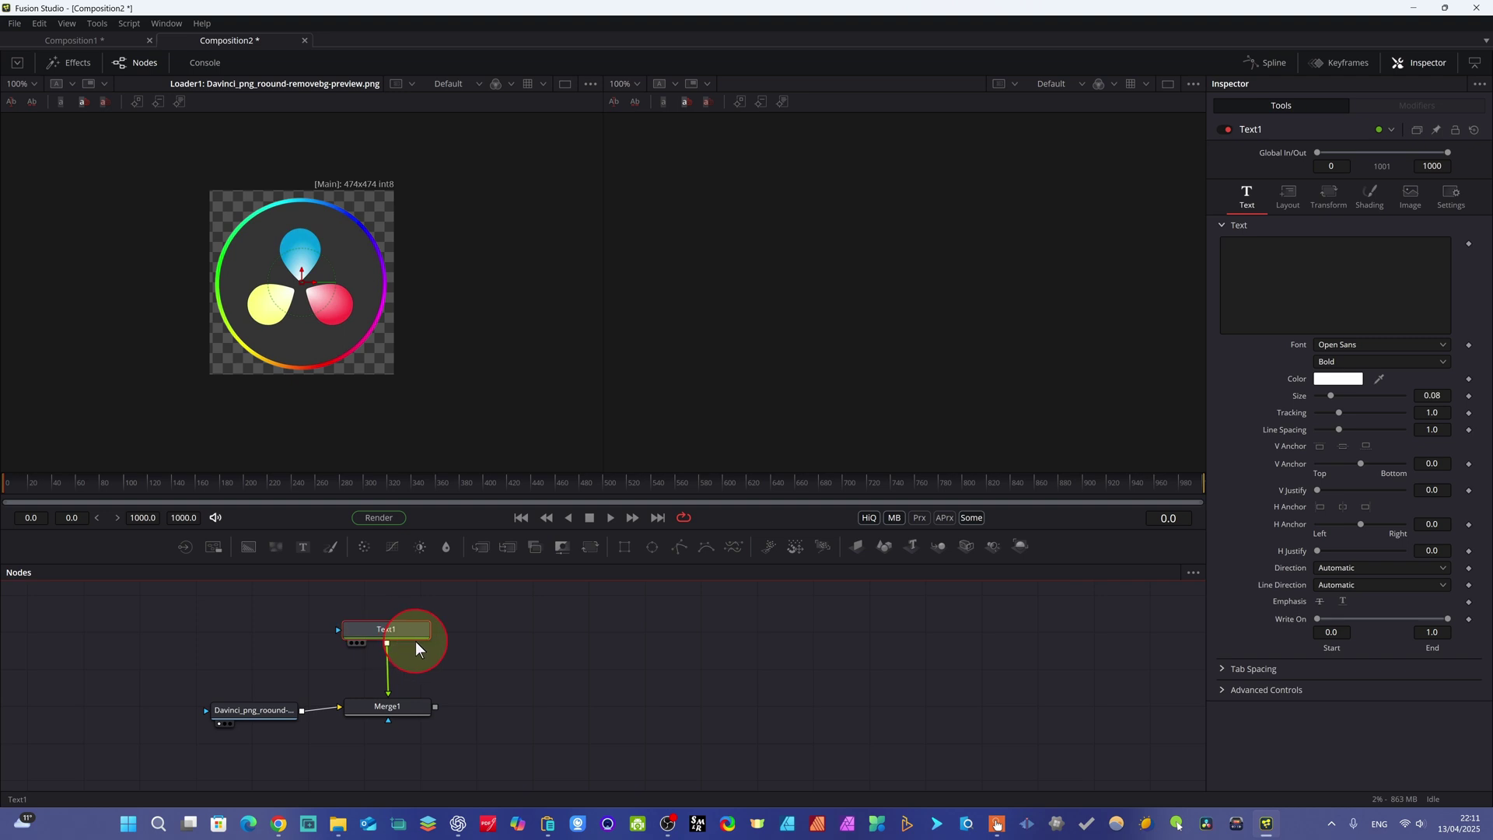
# Enter "Davinci" as the styled text of the Text node
pyautogui.click(1275, 263)
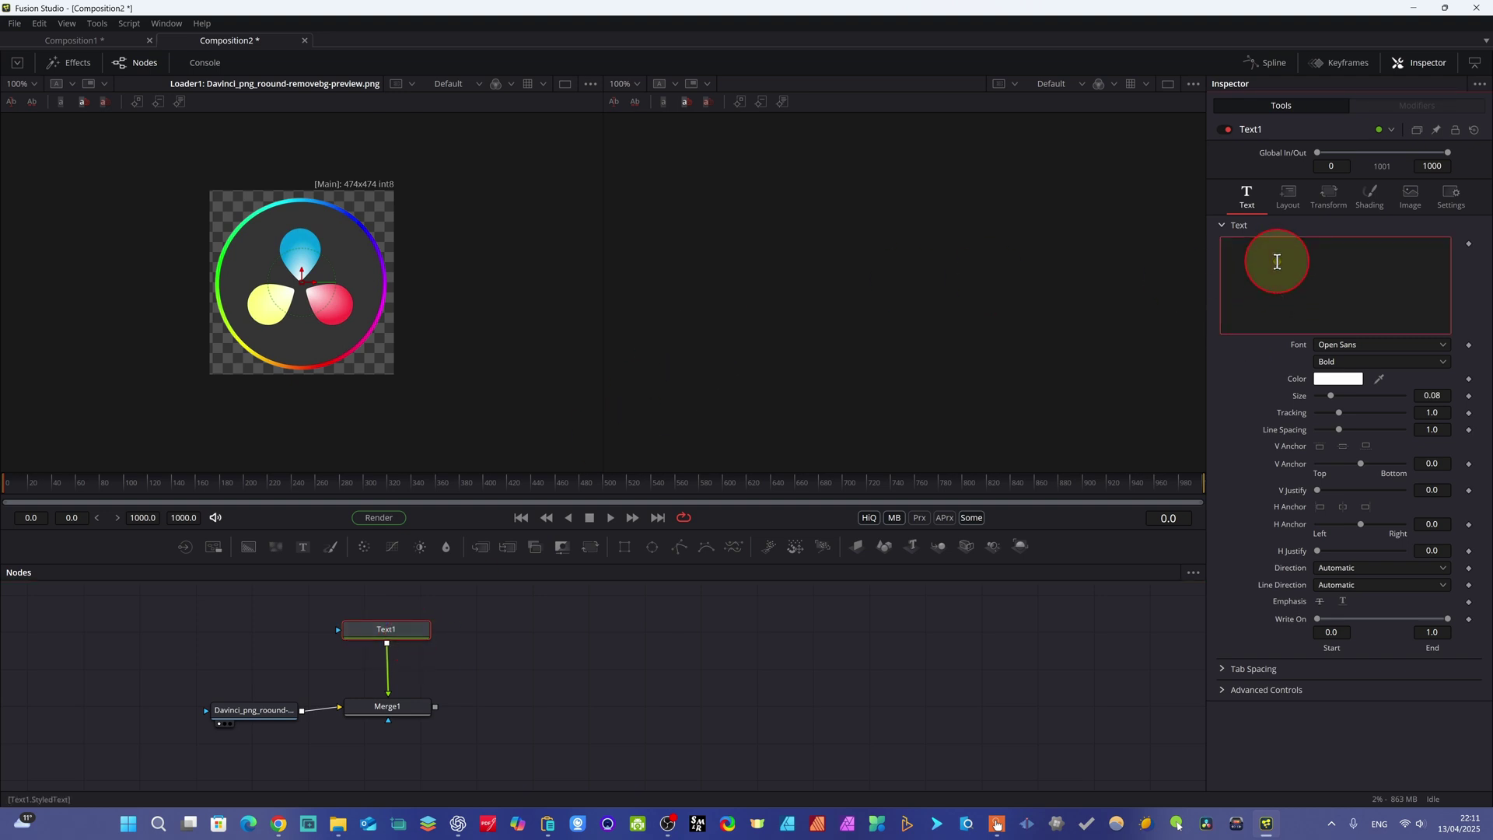
pyautogui.write('Davinci')
pyautogui.click(1254, 394)
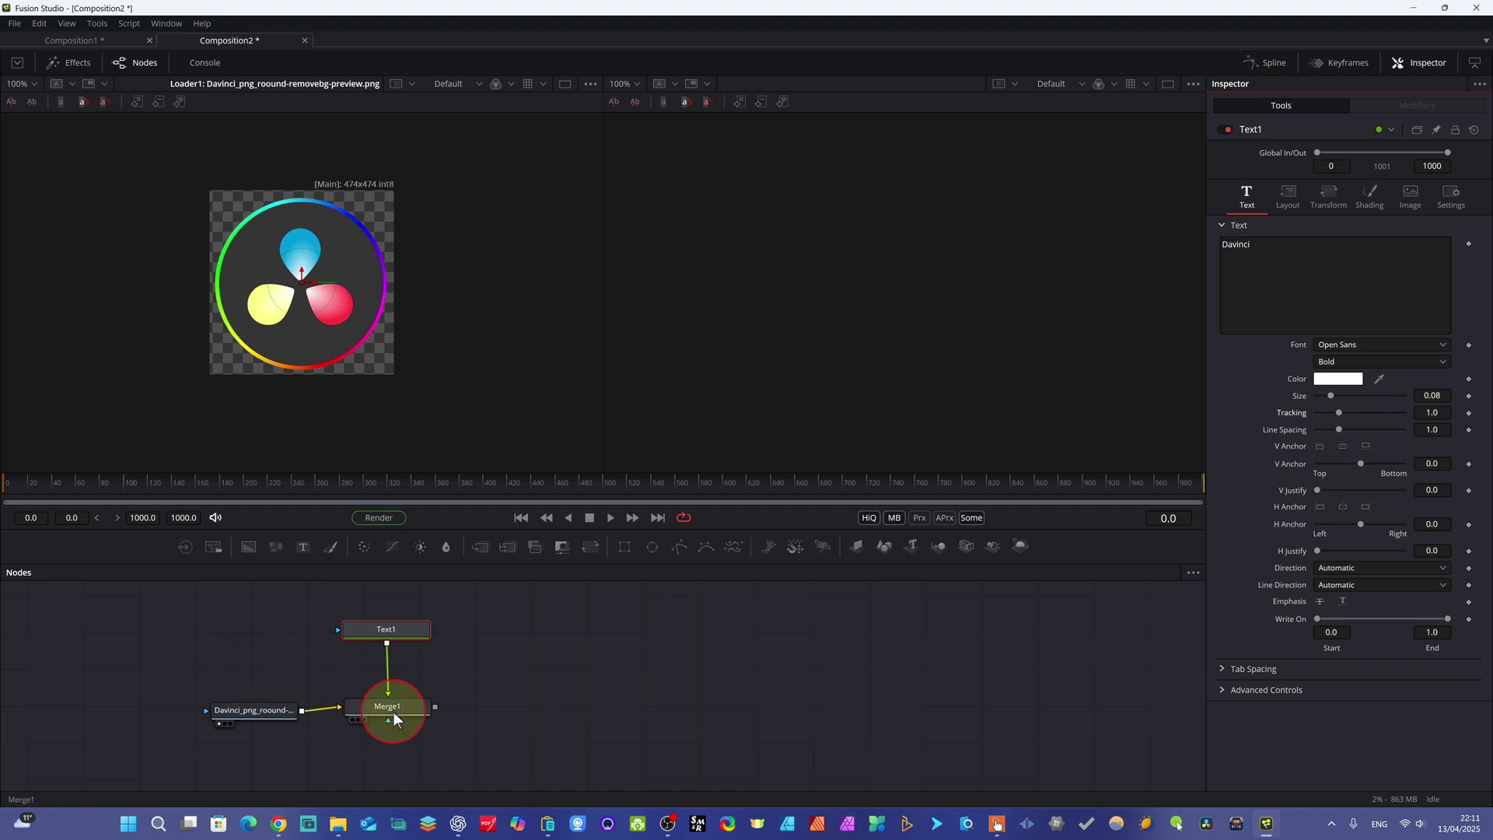
# Try to save the composition, and dismiss the dialog and notification that result
pyautogui.hotkey('ctrl', 's')
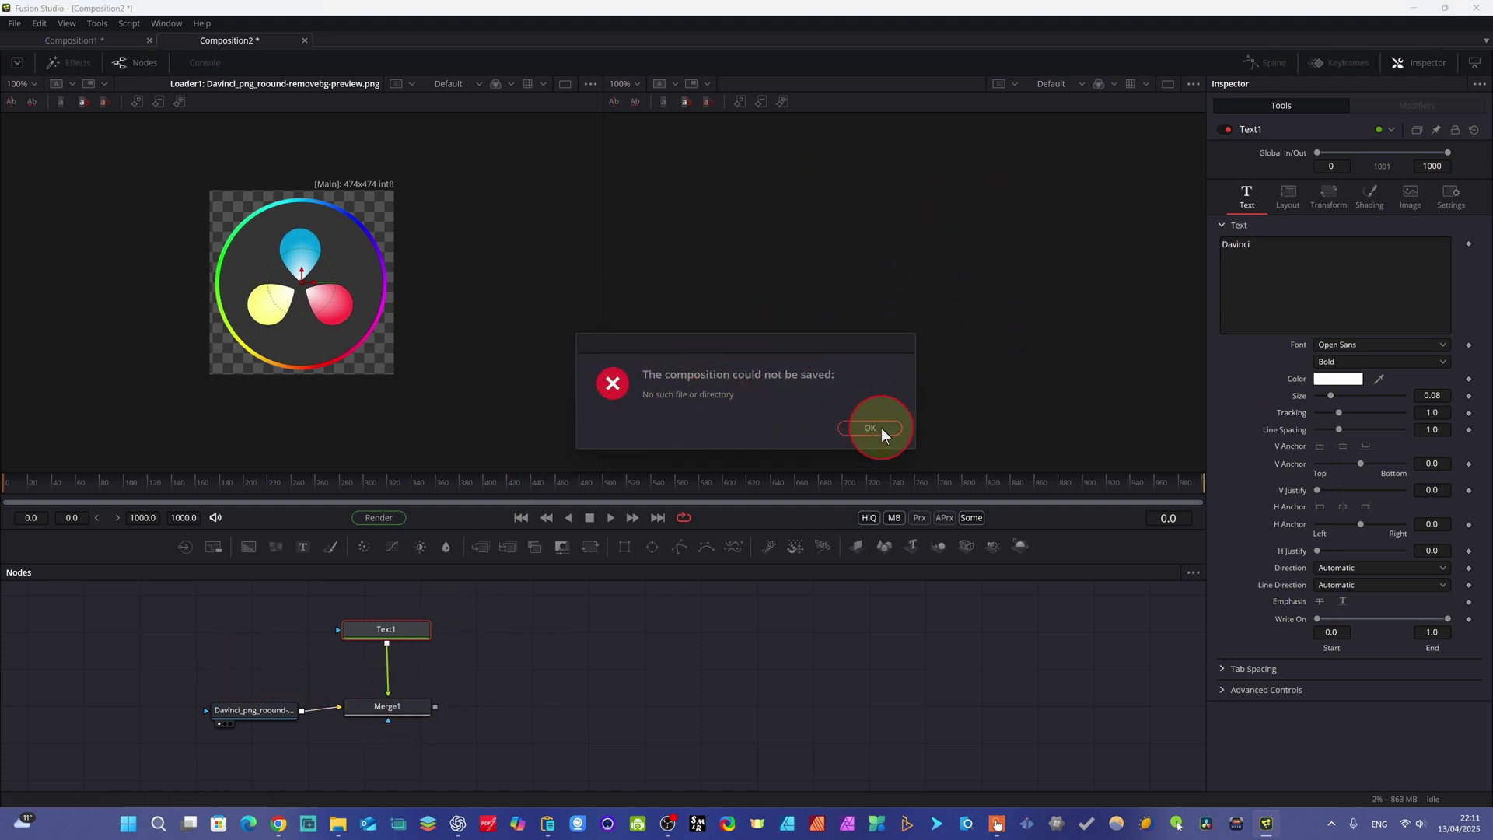
pyautogui.click(882, 430)
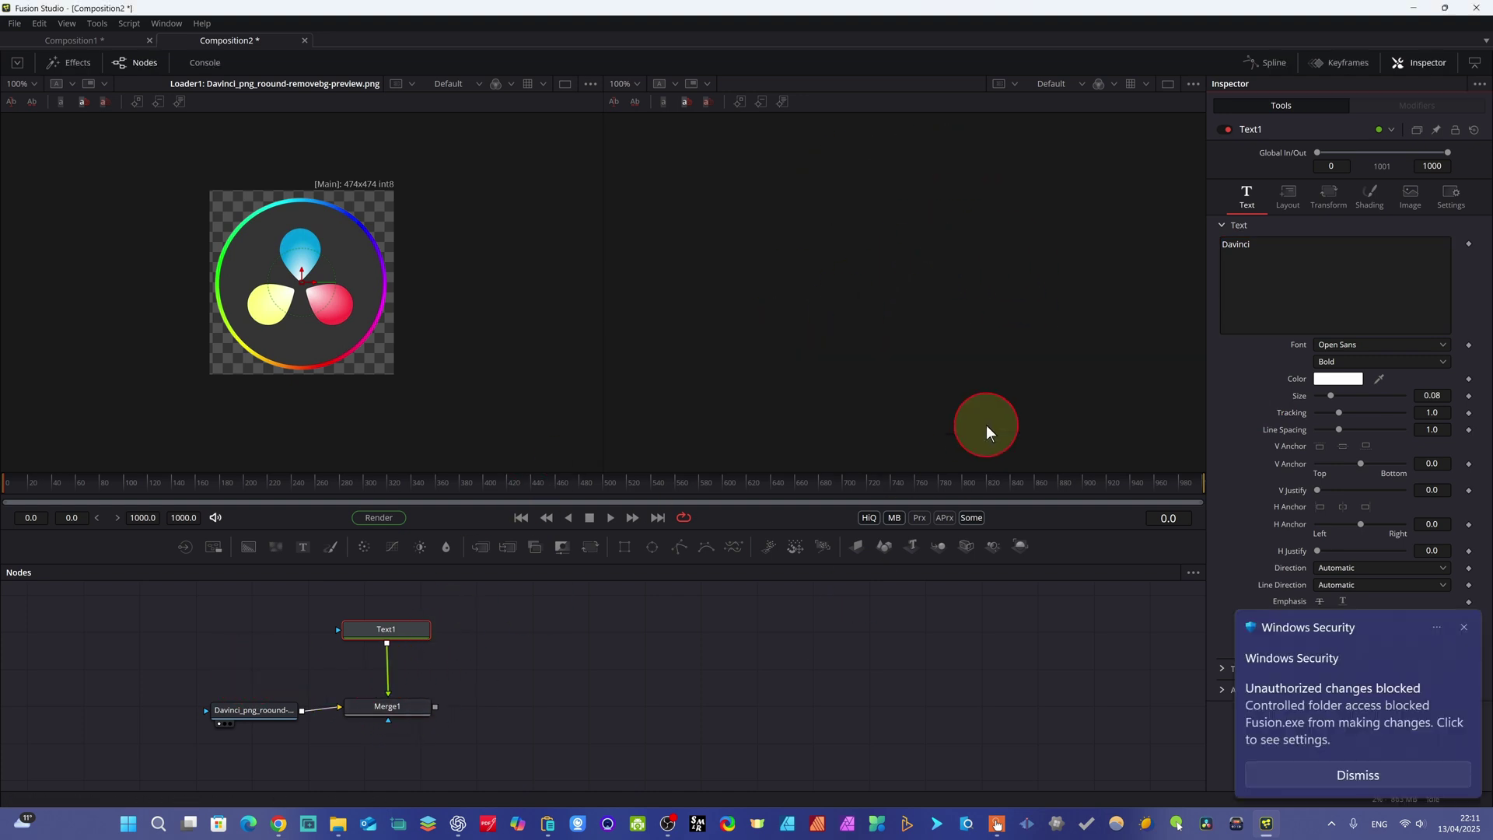
pyautogui.click(1463, 627)
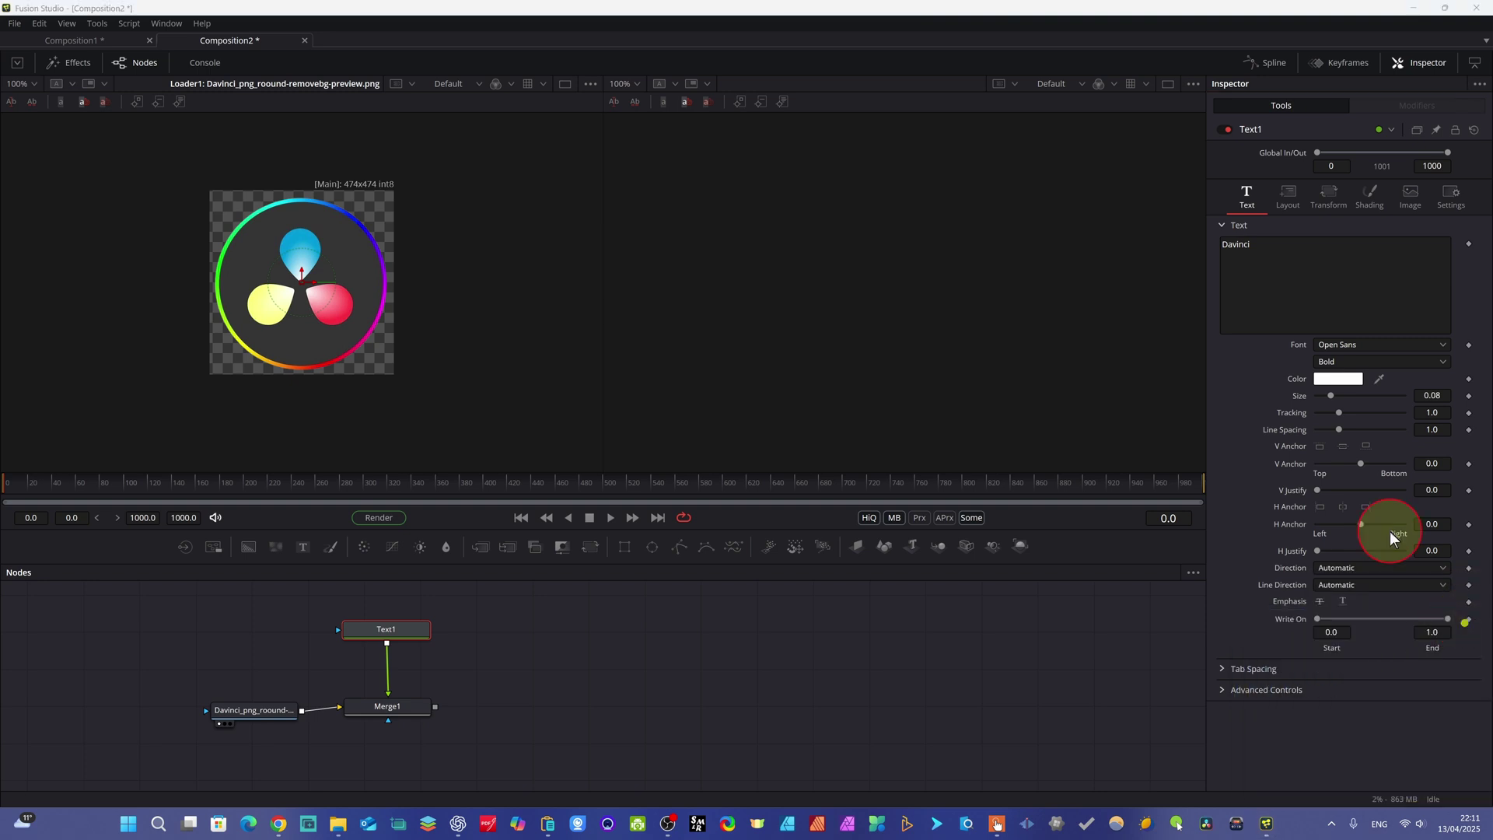
# Save the composition as Composition2 in the Meld record folder, in Fusion Composition format
pyautogui.click(13, 24)
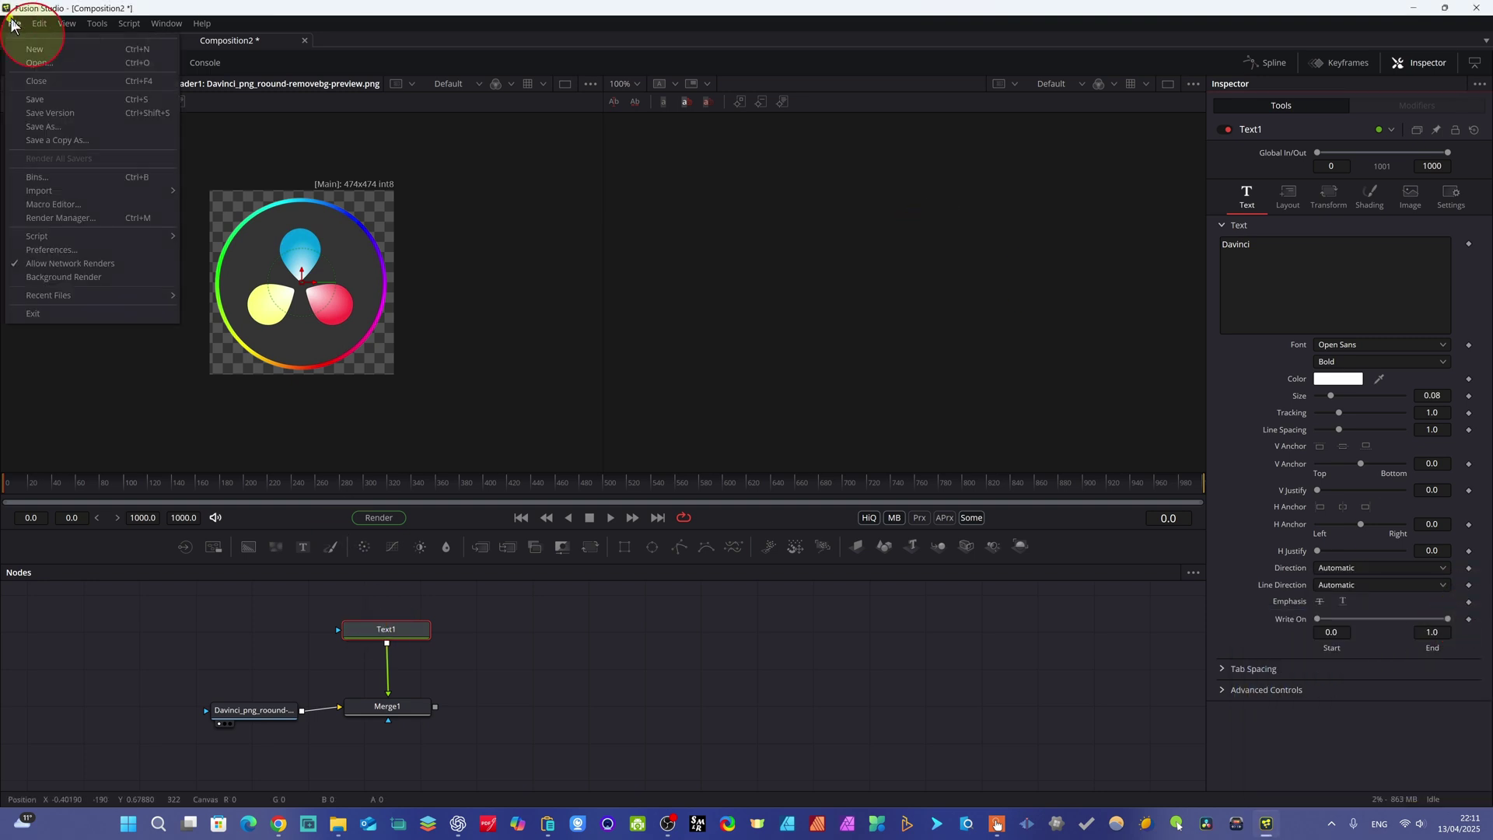
pyautogui.click(58, 101)
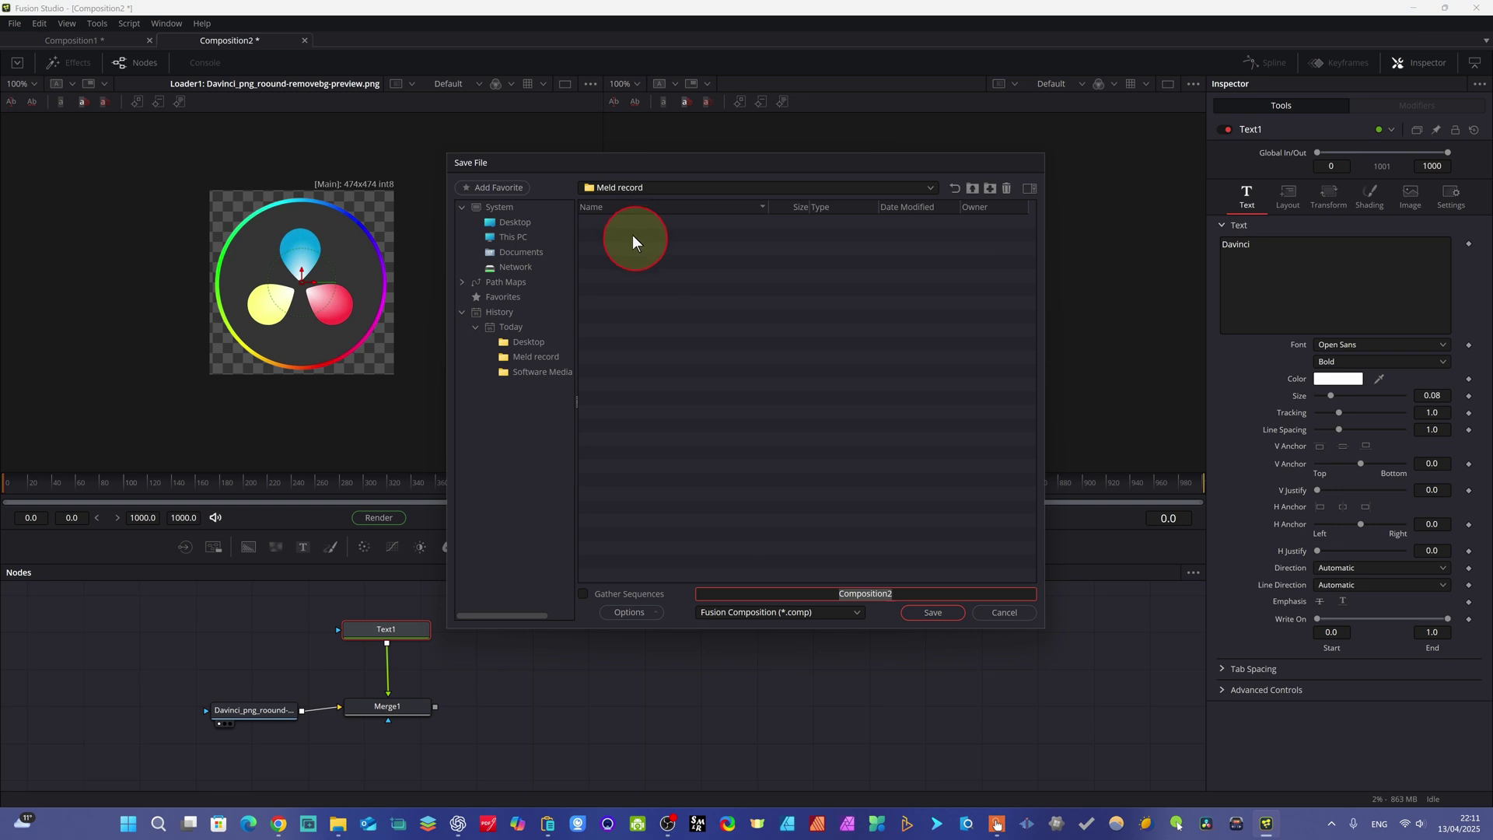
pyautogui.click(938, 616)
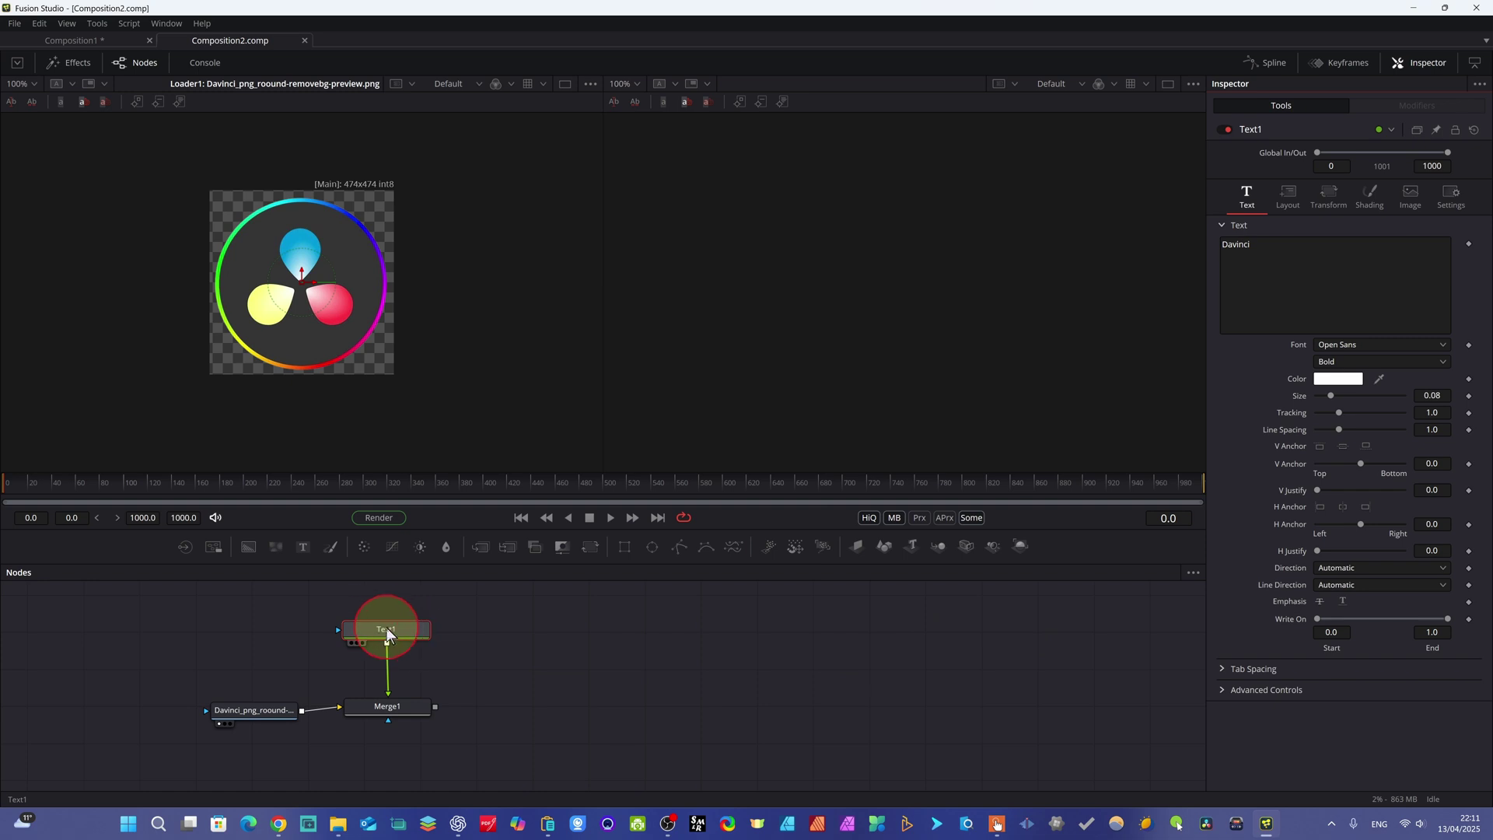
# Display the Merge node in the second viewer and line up the logo node horizontally with it
pyautogui.click(376, 714)
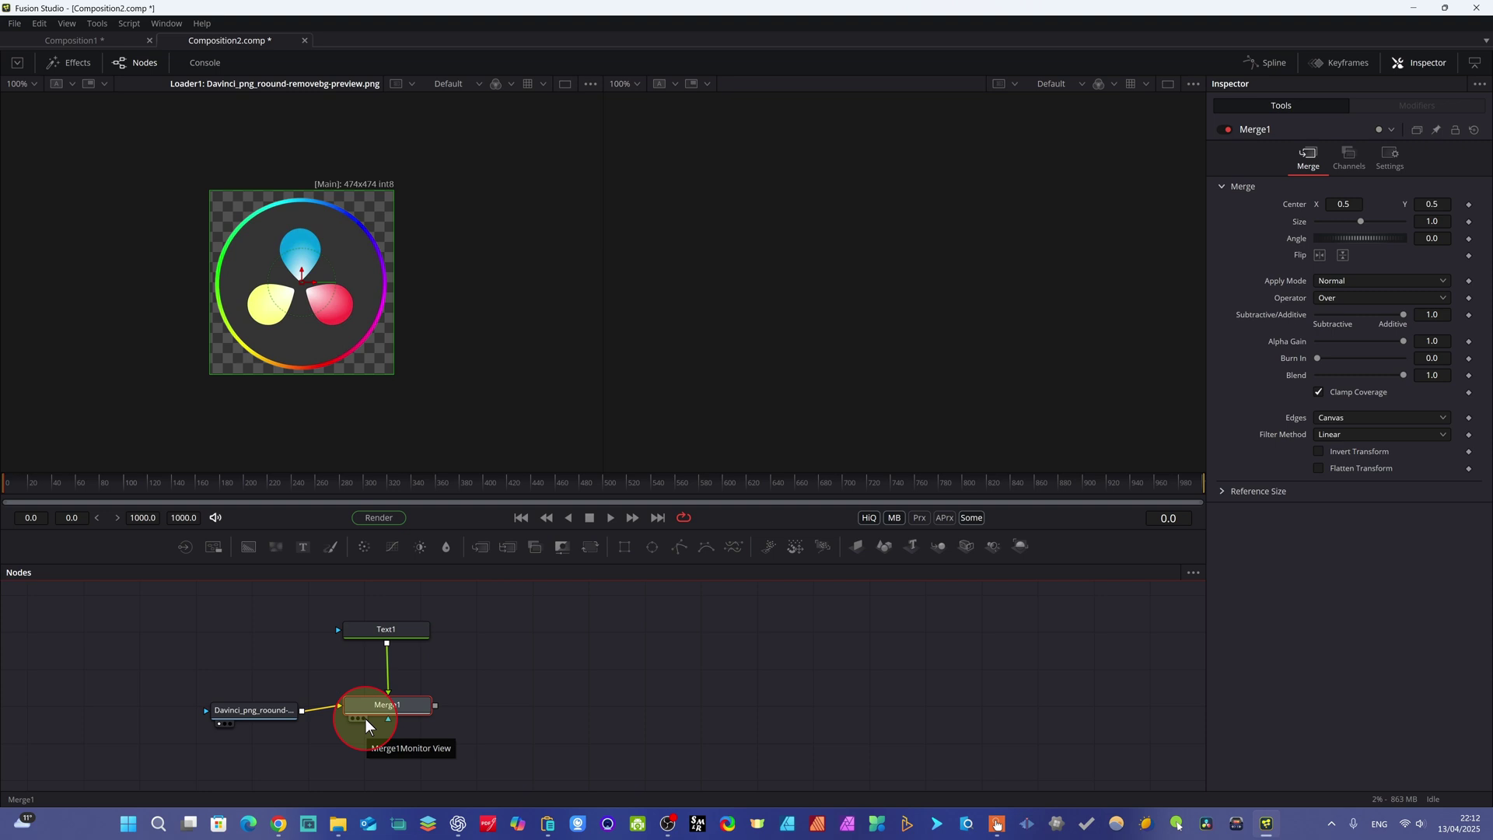
pyautogui.click(365, 719)
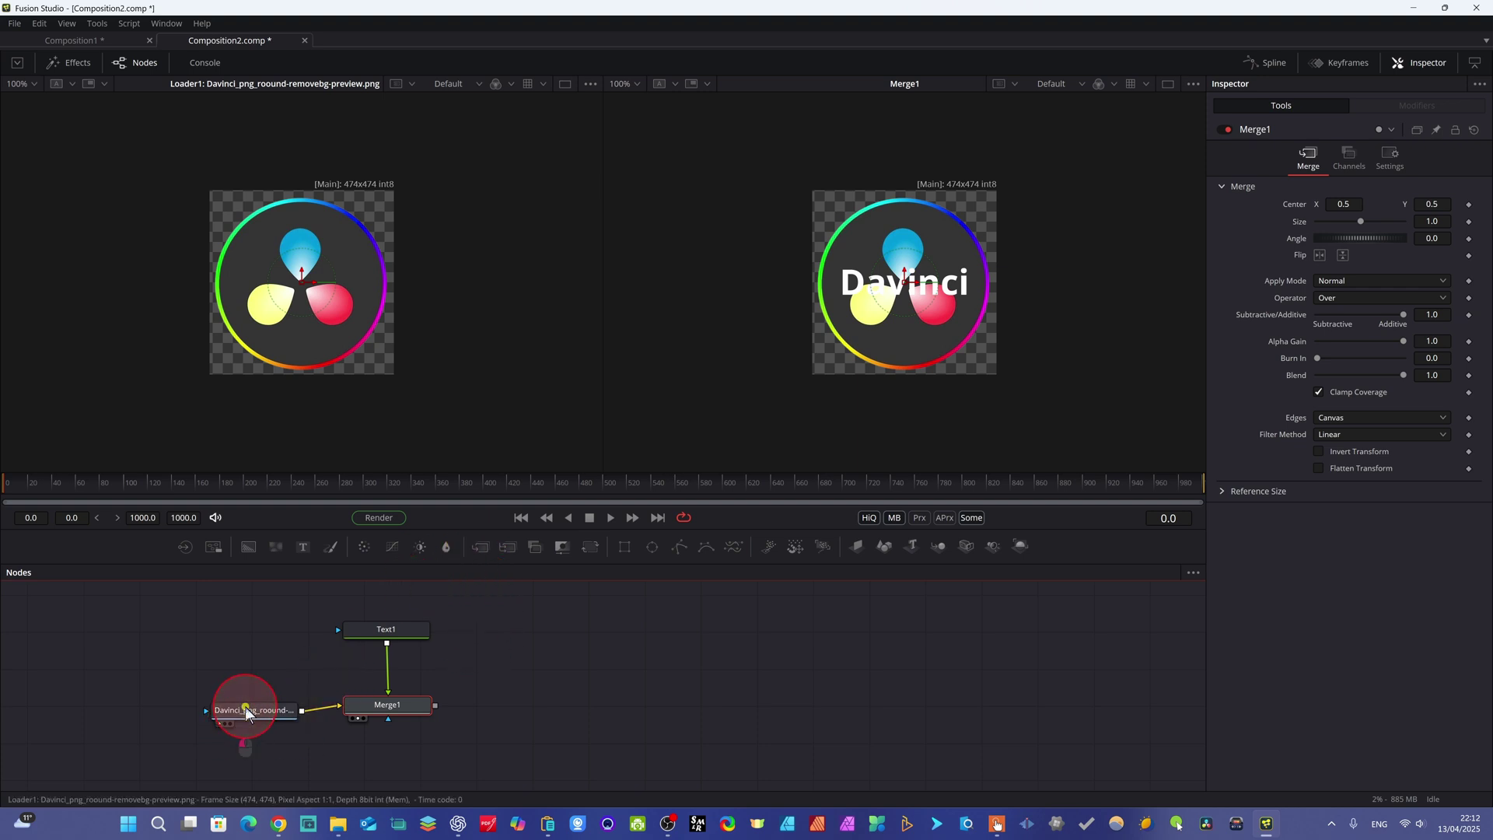
pyautogui.moveTo(238, 711); pyautogui.dragTo(222, 713)
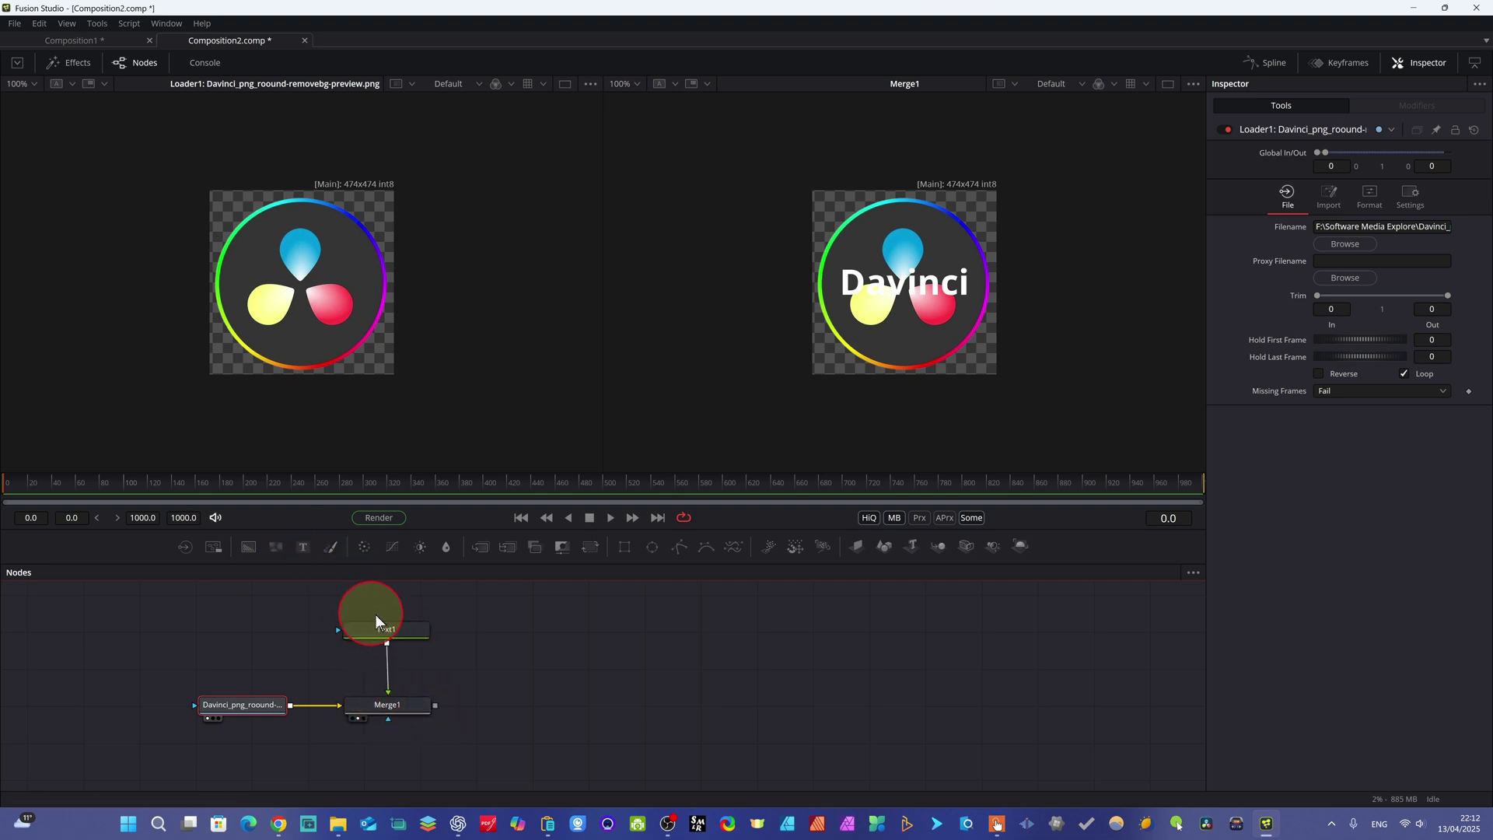
pyautogui.click(360, 735)
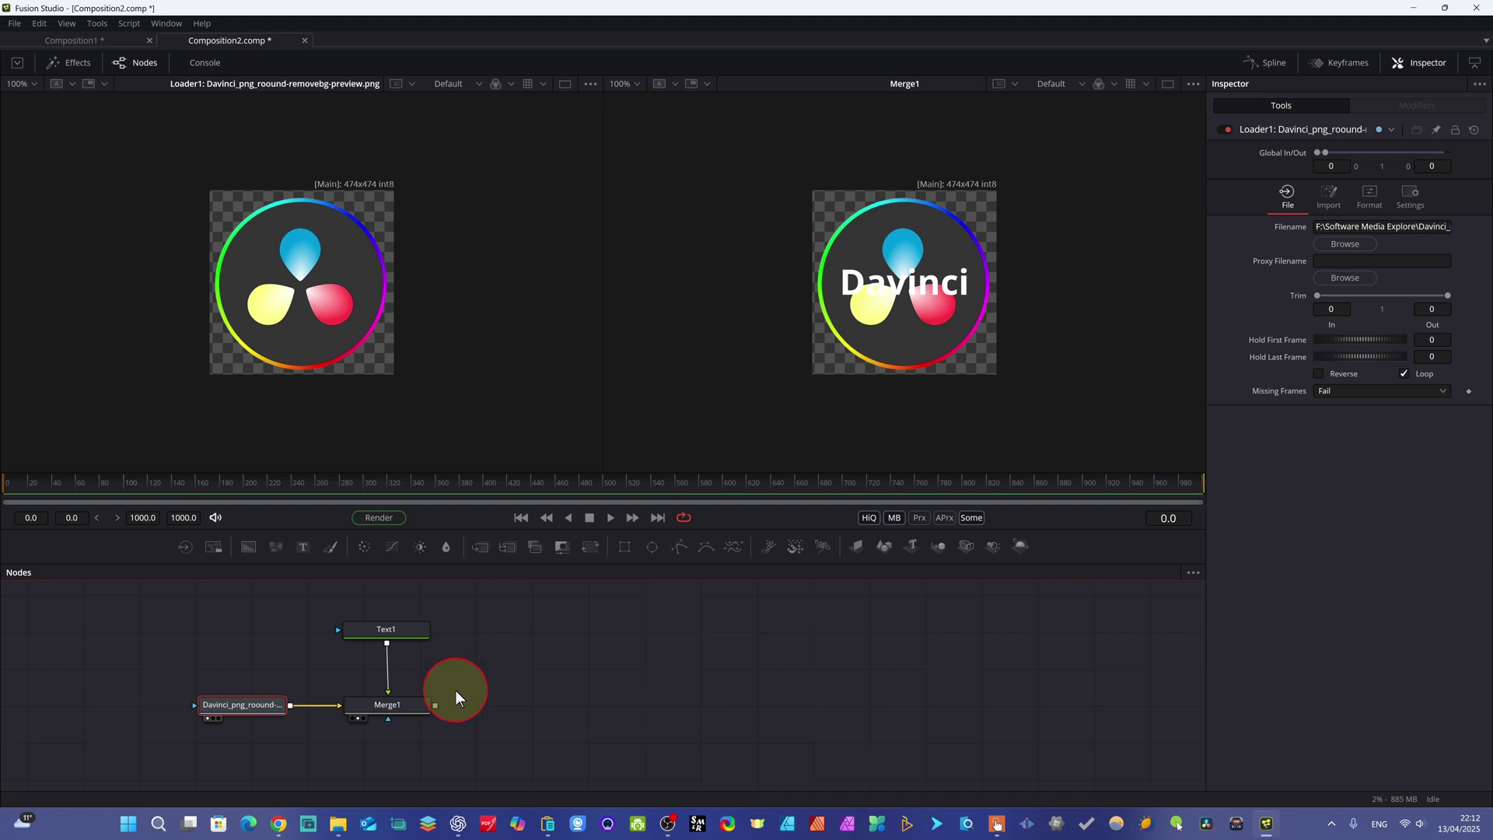
# Set the Text node's layout type to Circle, centre it at about X 0.50, Y 0.10, and adjust its Center Z
pyautogui.click(389, 638)
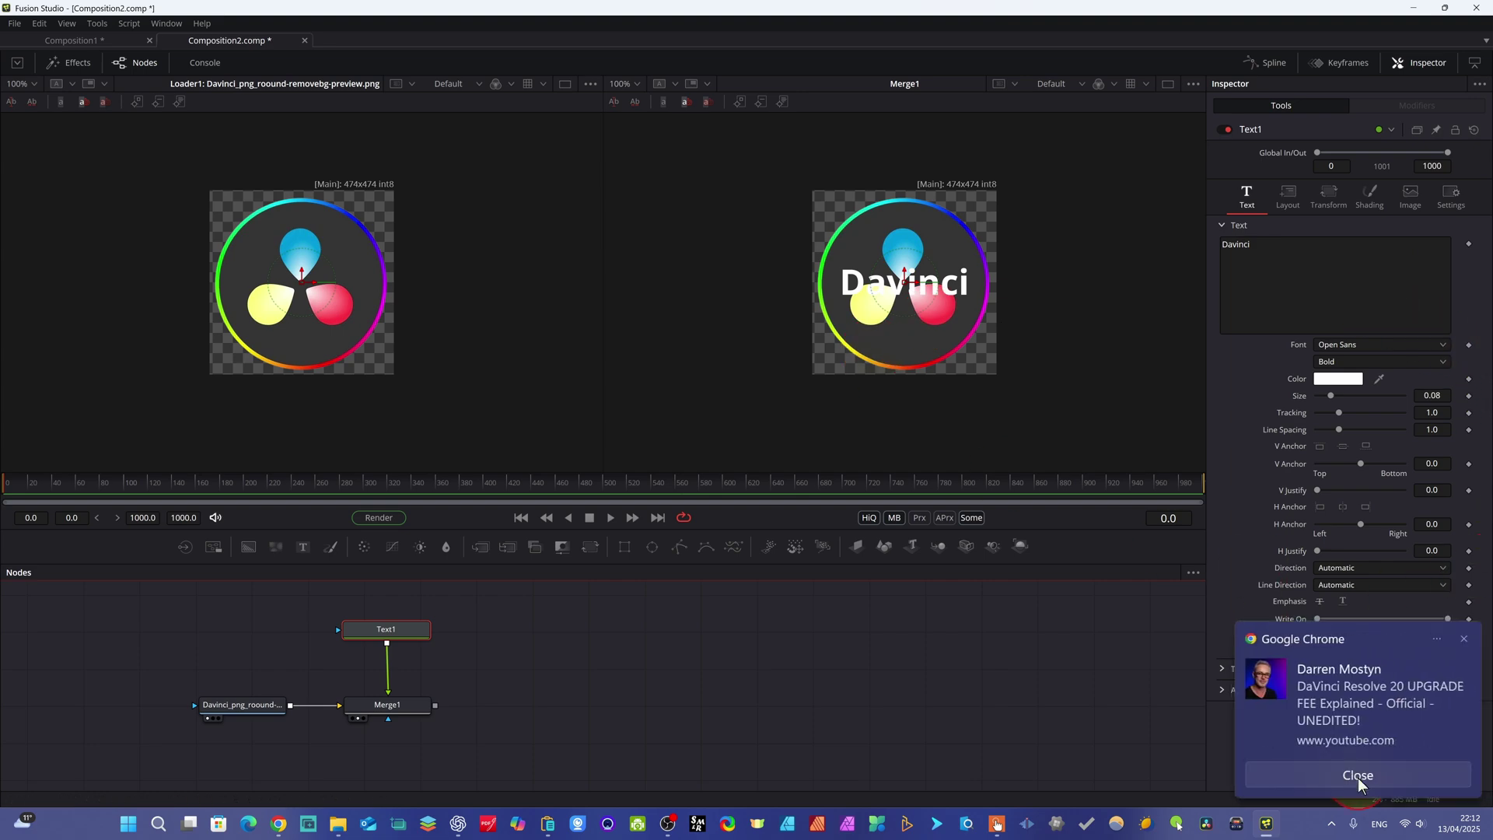
pyautogui.click(1358, 775)
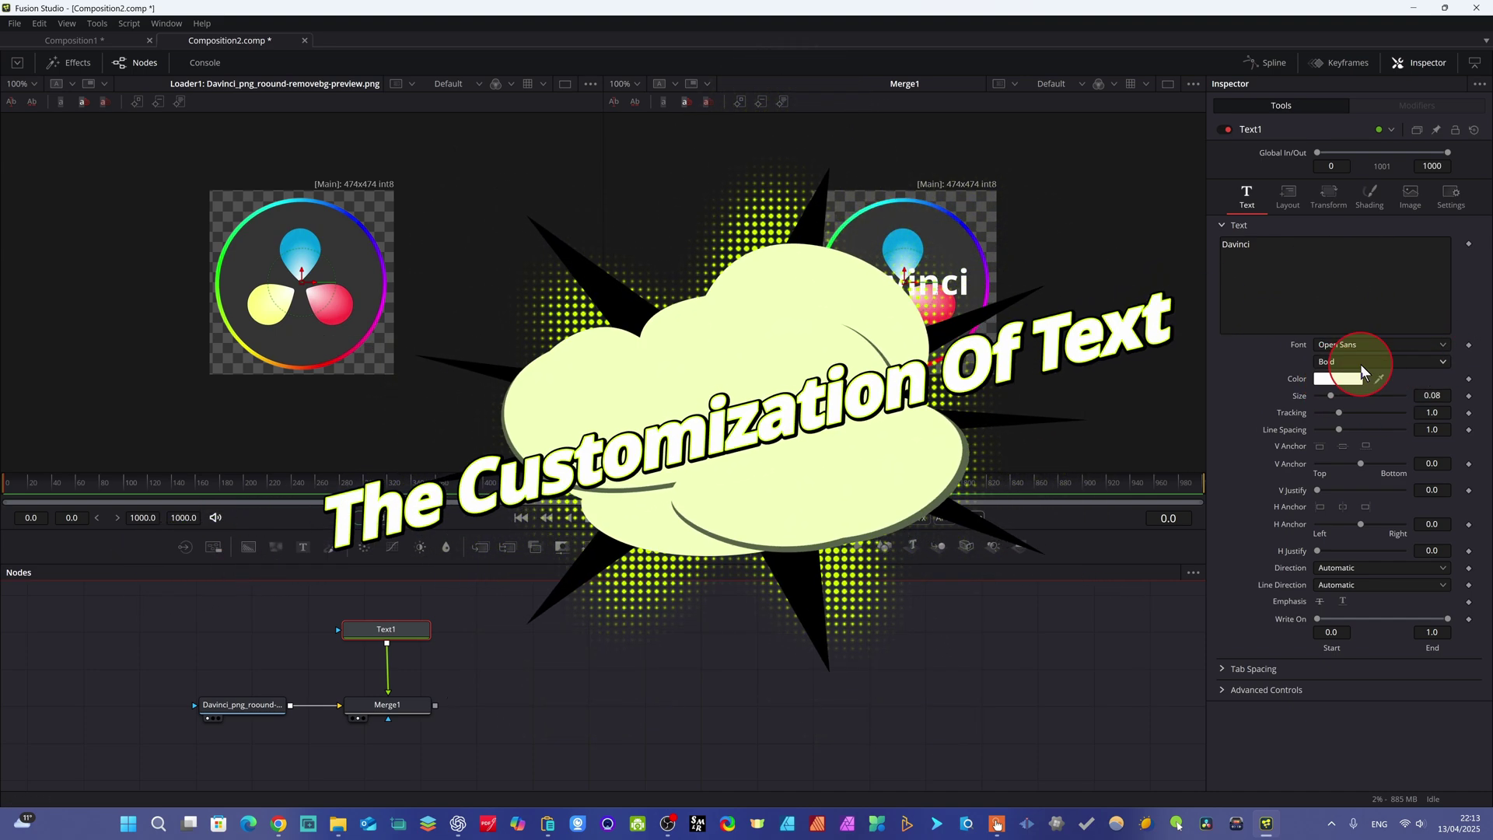
pyautogui.click(1290, 198)
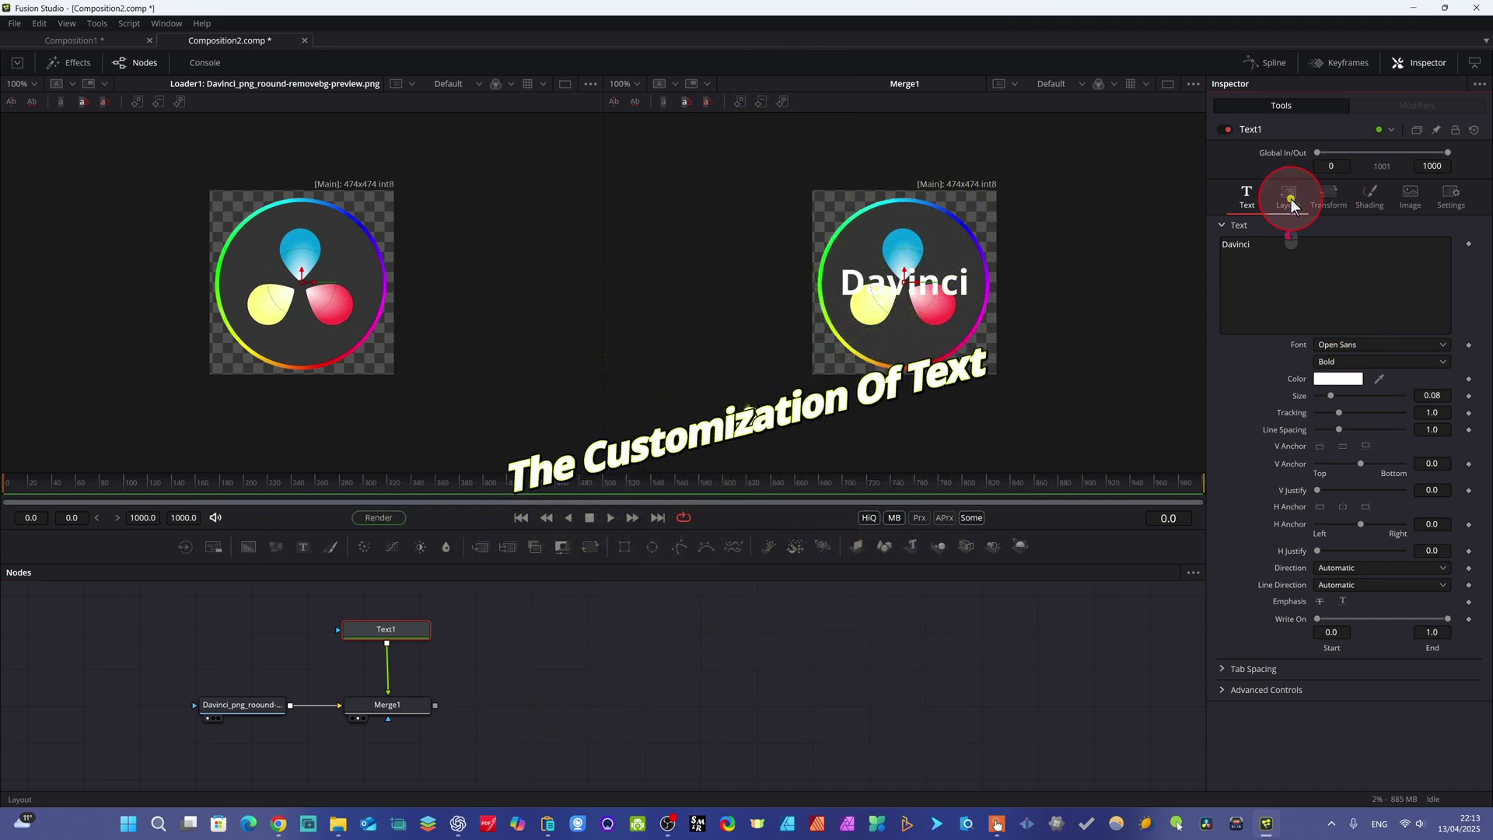
pyautogui.click(1420, 242)
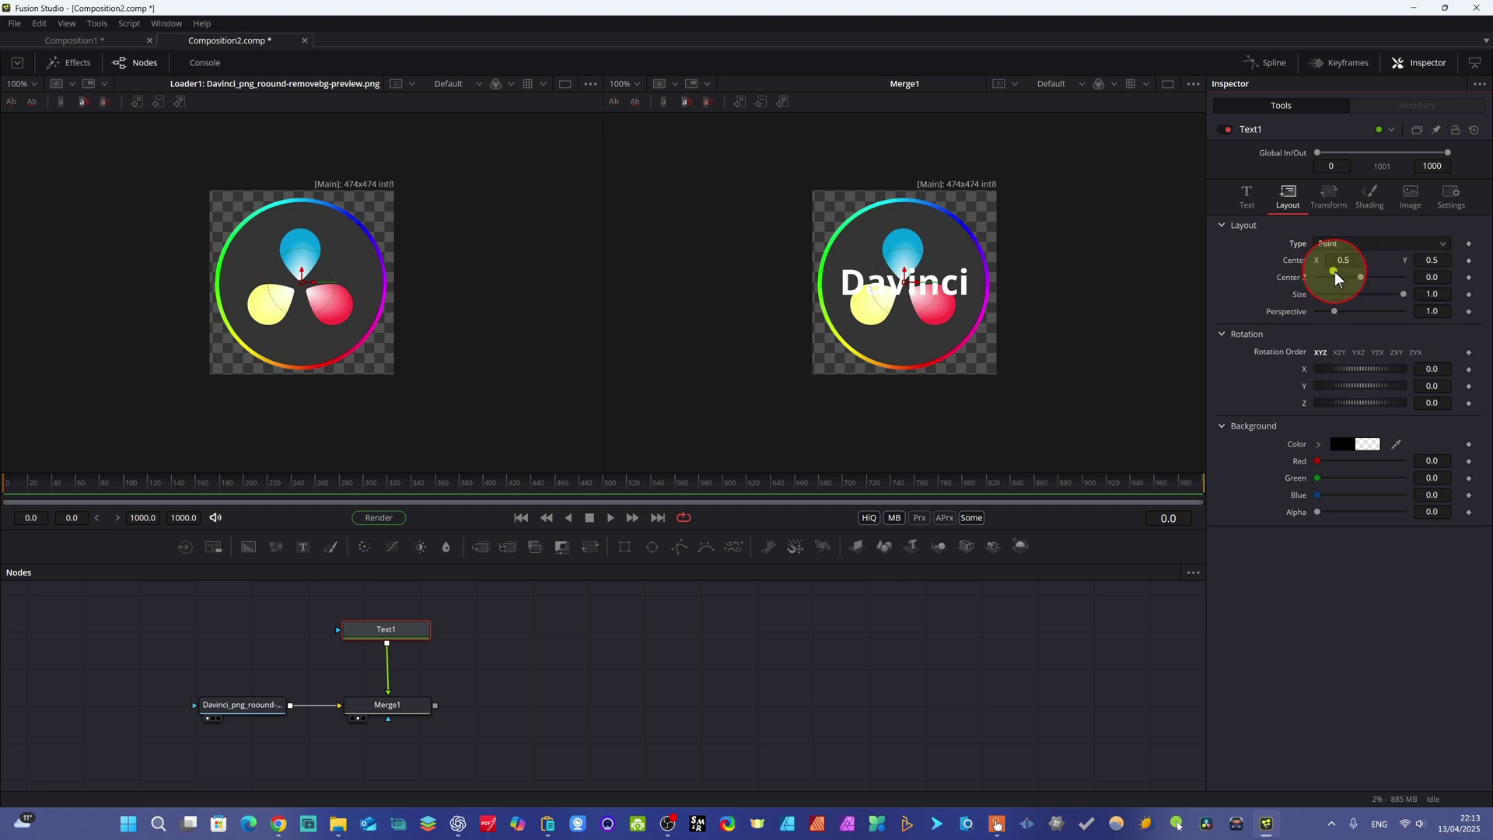
pyautogui.click(1350, 280)
pyautogui.moveTo(937, 261); pyautogui.dragTo(900, 450)
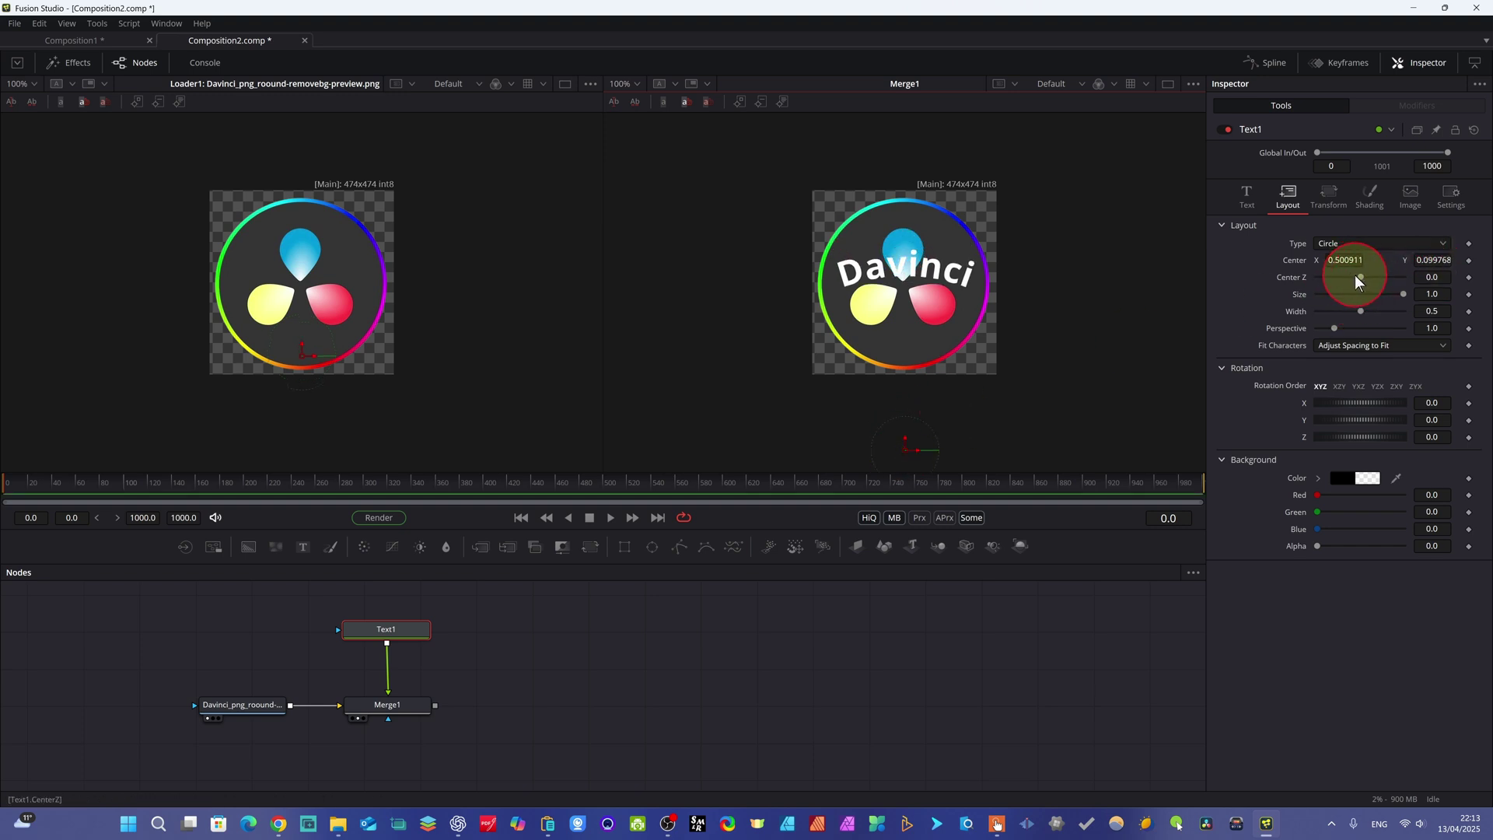
pyautogui.moveTo(1360, 279); pyautogui.dragTo(1338, 333)
# Change the text's shading appearance to an outline with the solid colour #ed22ff
pyautogui.click(1329, 196)
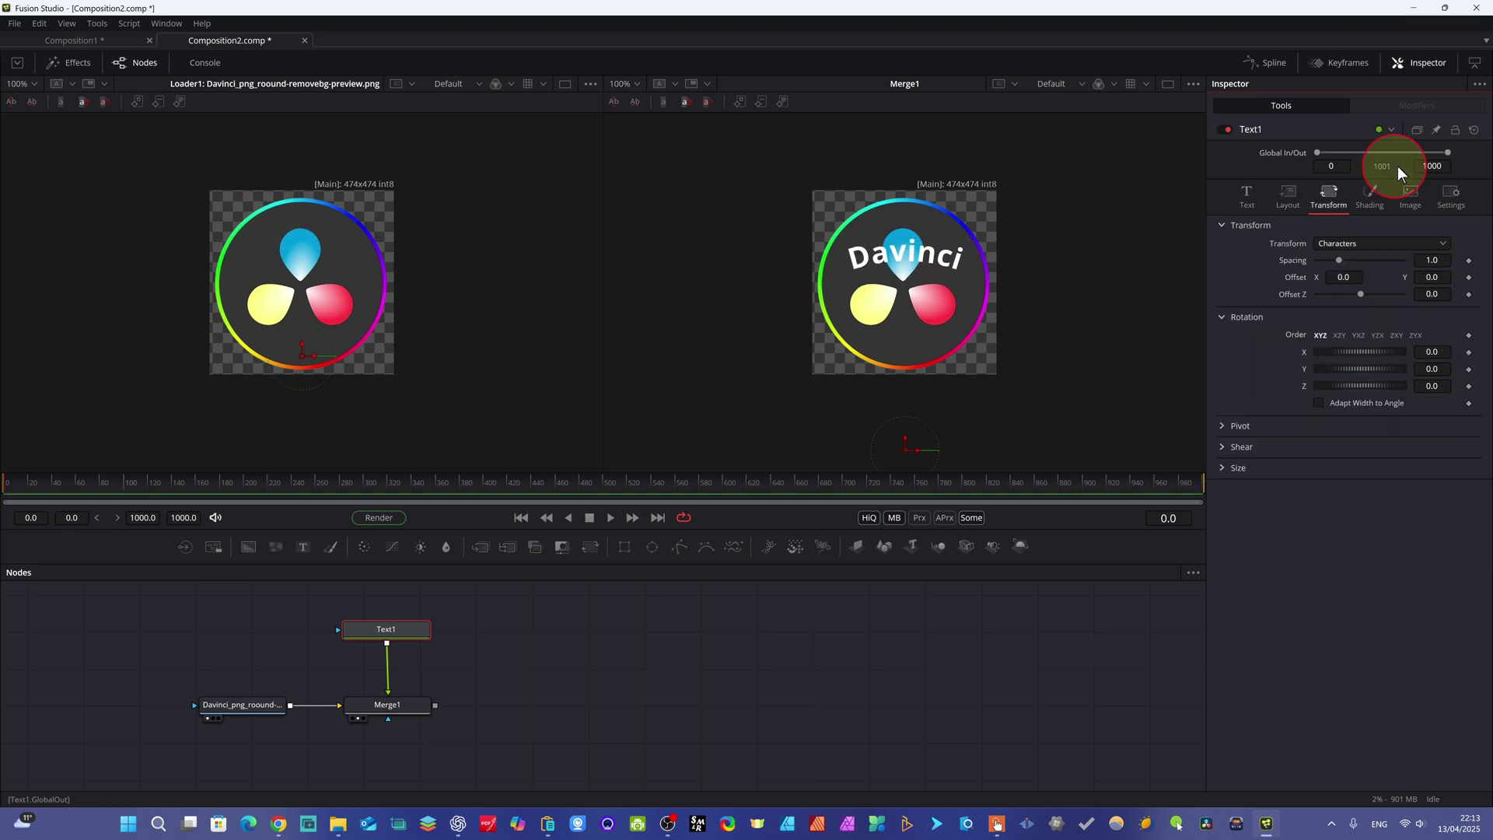
pyautogui.click(1365, 201)
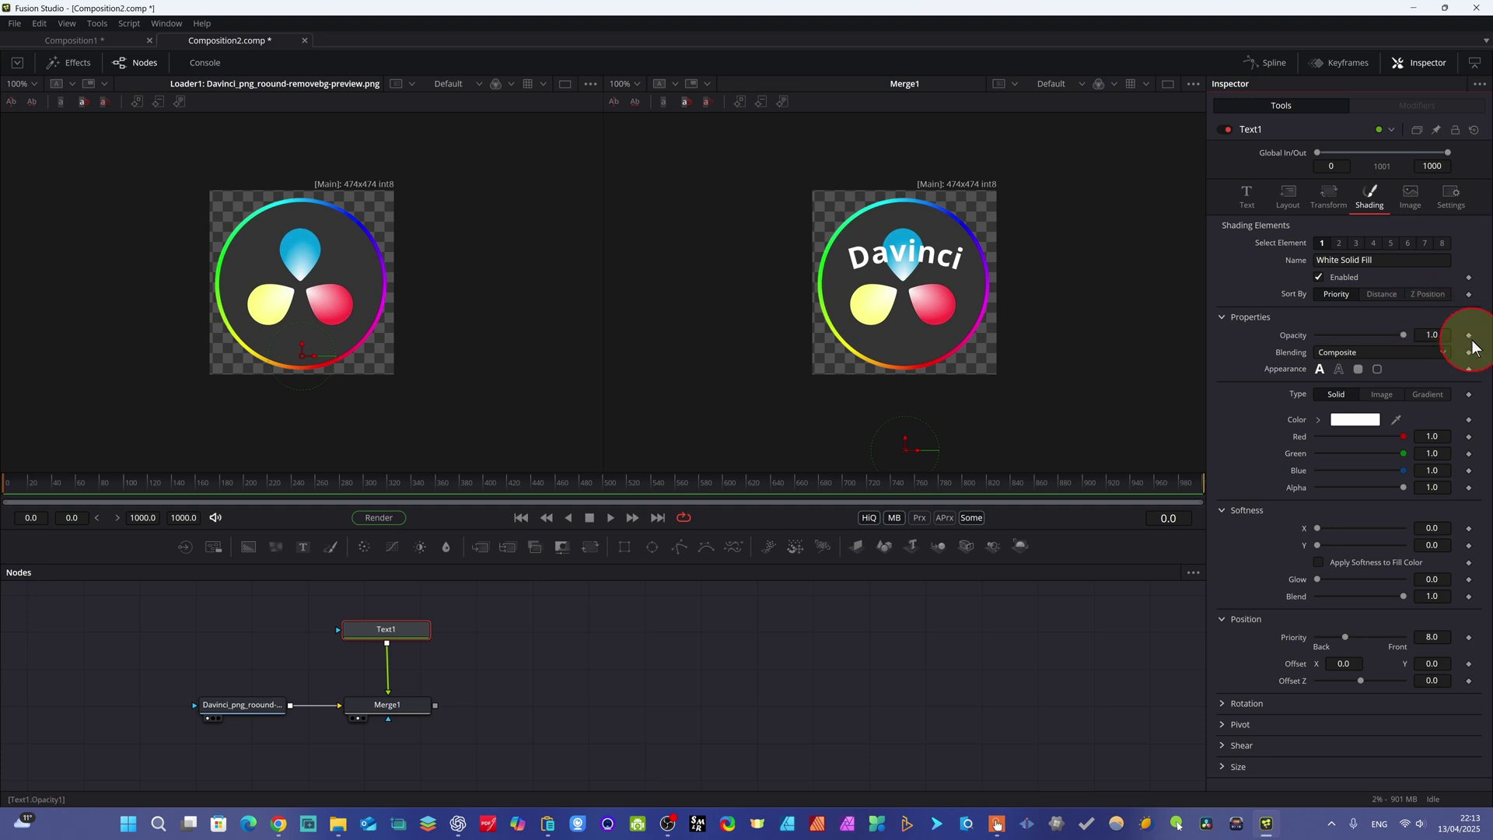
pyautogui.click(1339, 370)
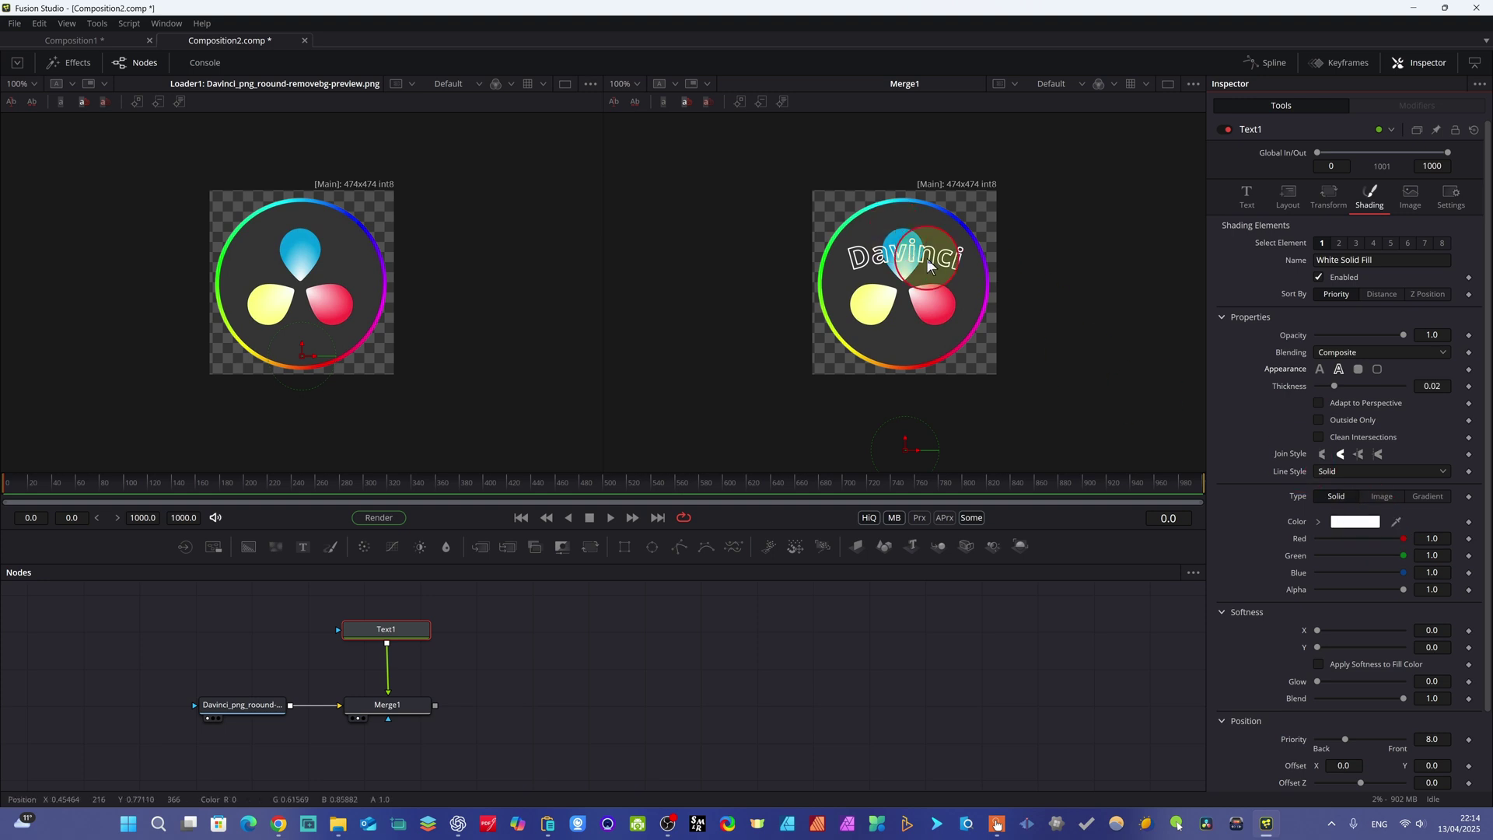
pyautogui.click(1349, 523)
pyautogui.click(764, 310)
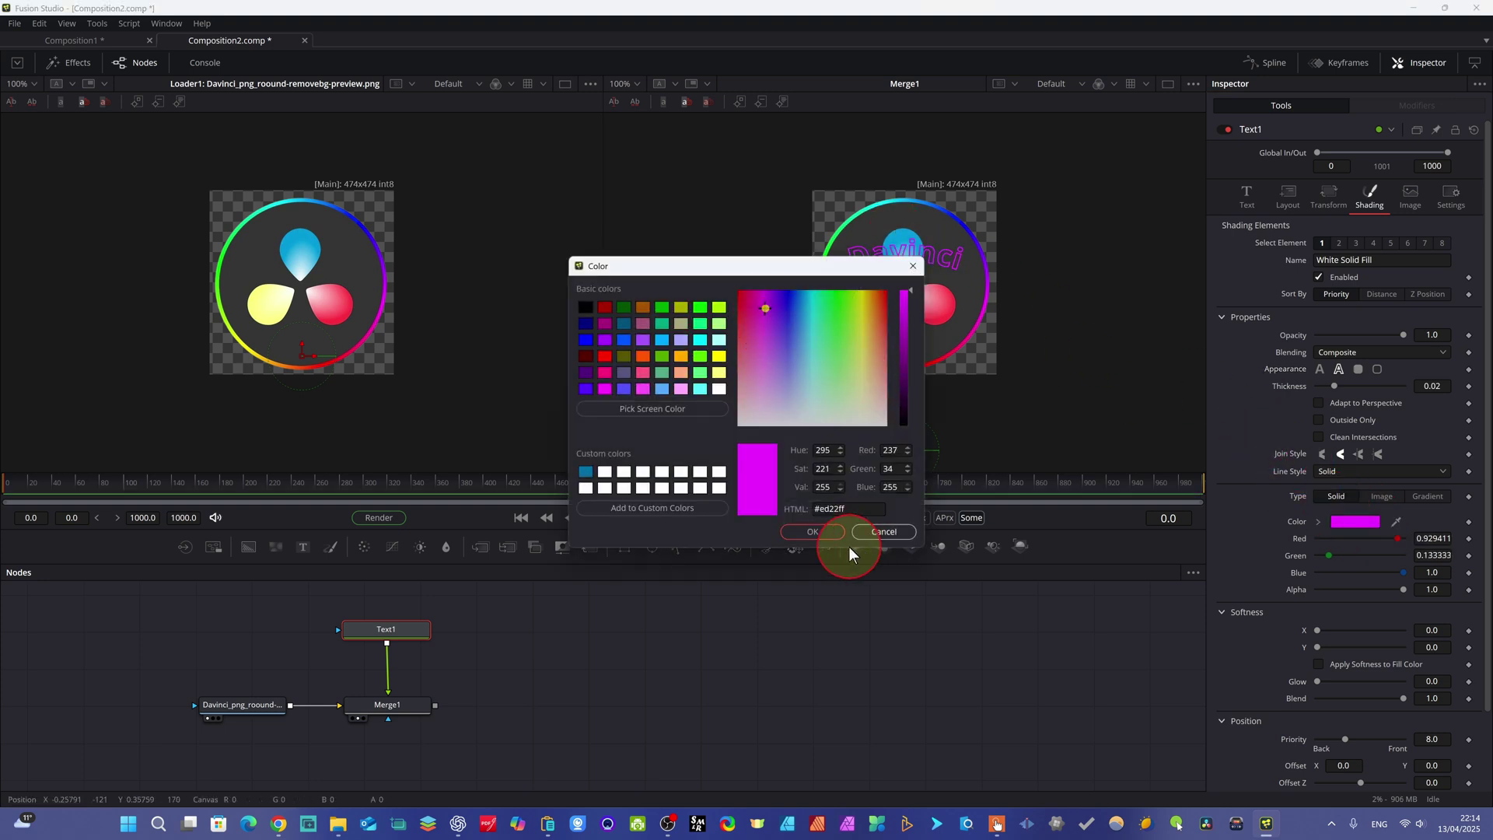
pyautogui.click(812, 532)
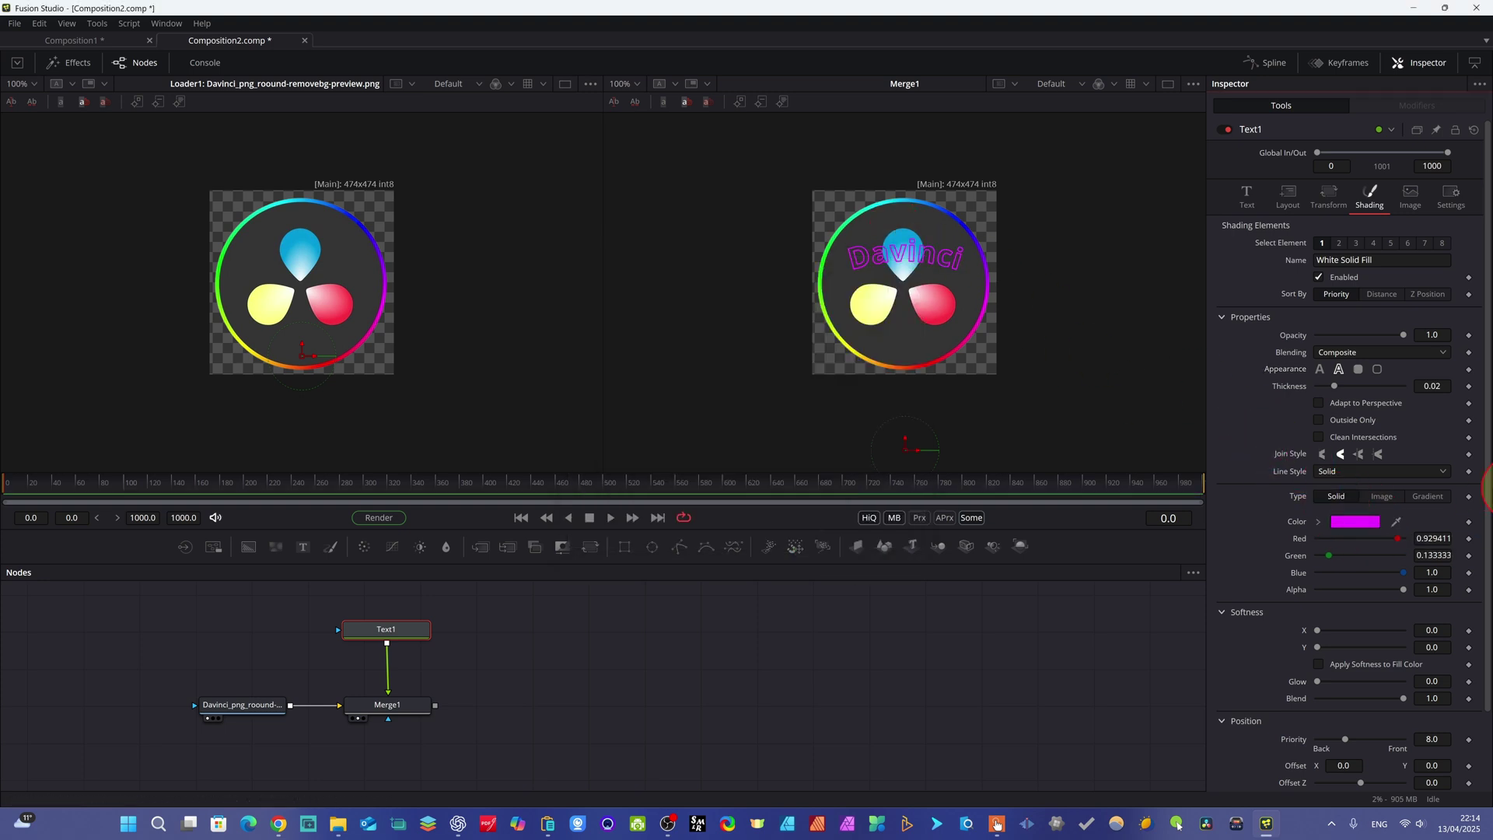
# Switch the text outline's shading type to Gradient and add two gradient stops at about 0.33 and 0.70
pyautogui.click(1375, 496)
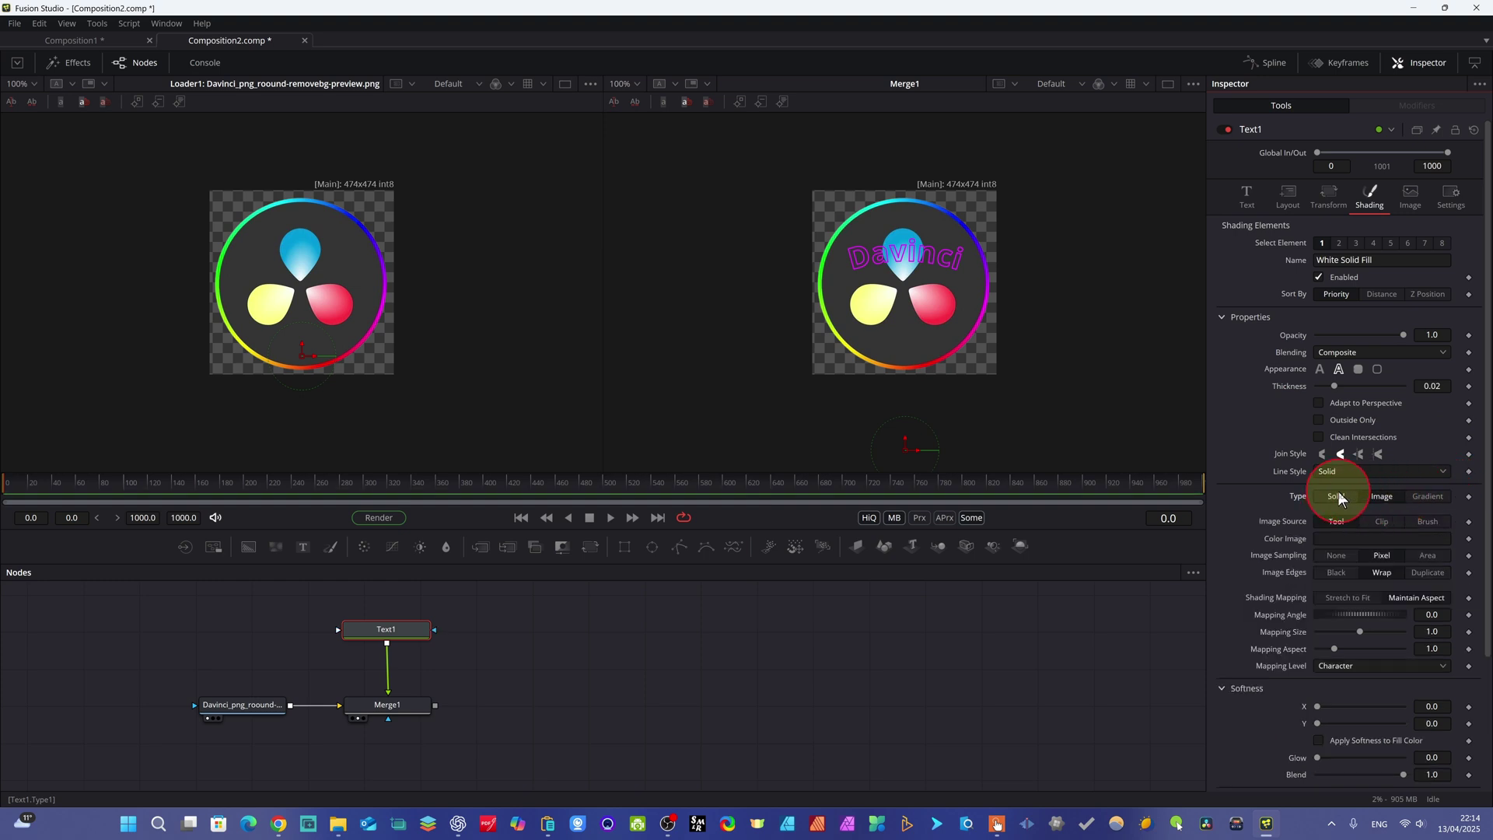
pyautogui.click(1434, 496)
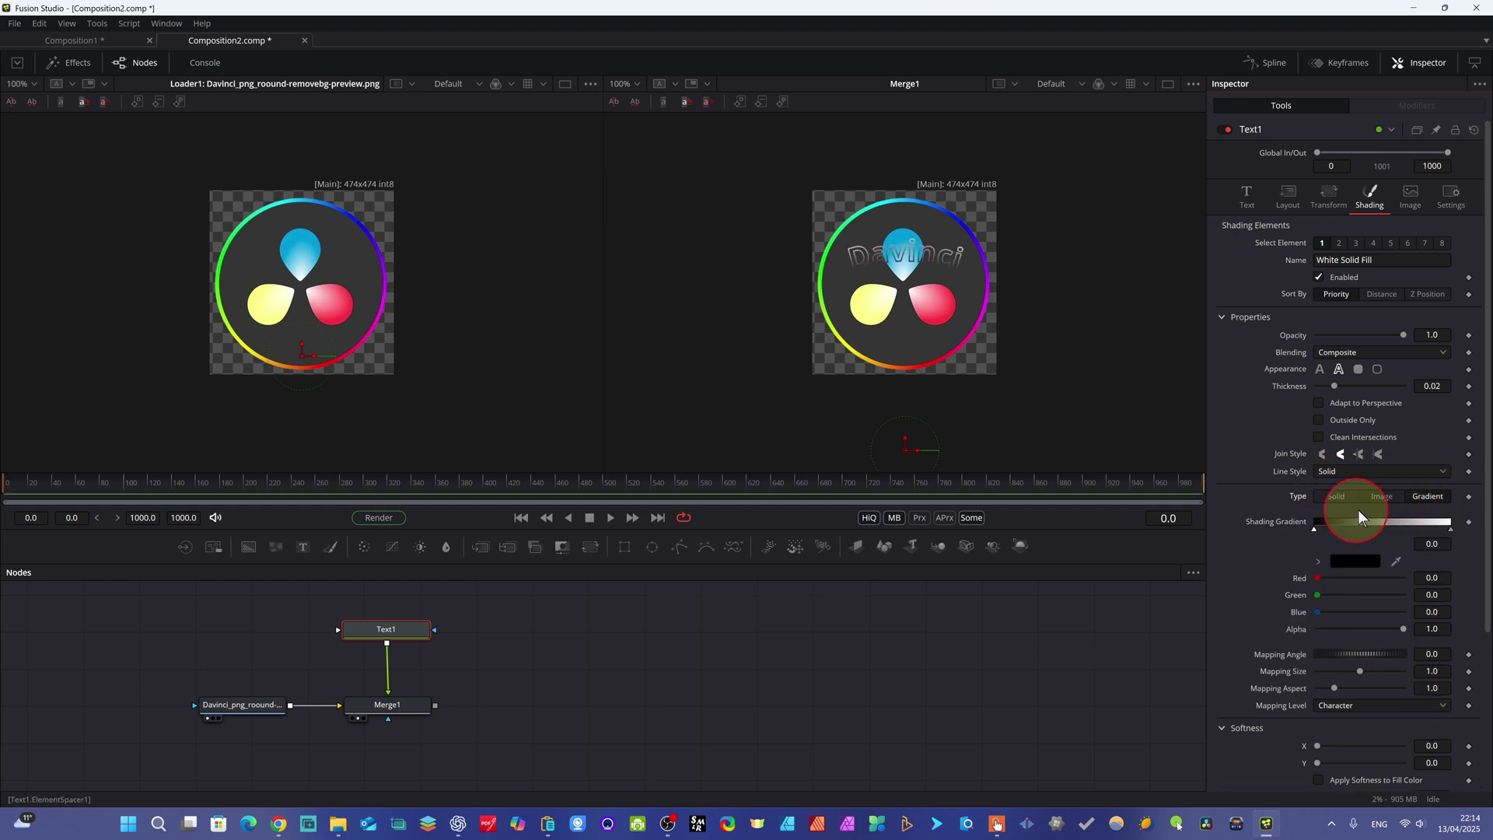
pyautogui.moveTo(1347, 521); pyautogui.dragTo(1359, 524)
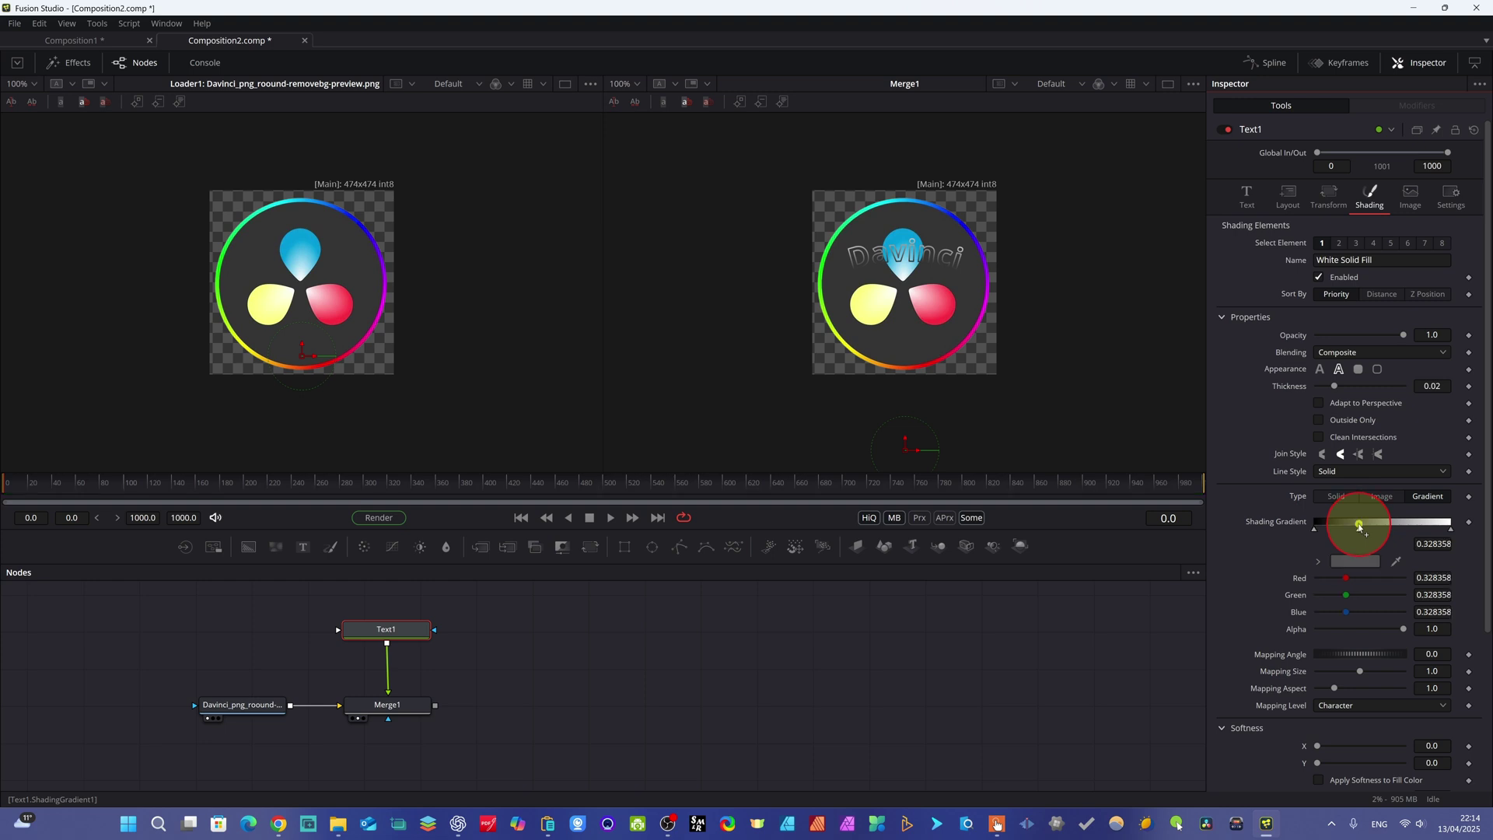
pyautogui.click(1412, 524)
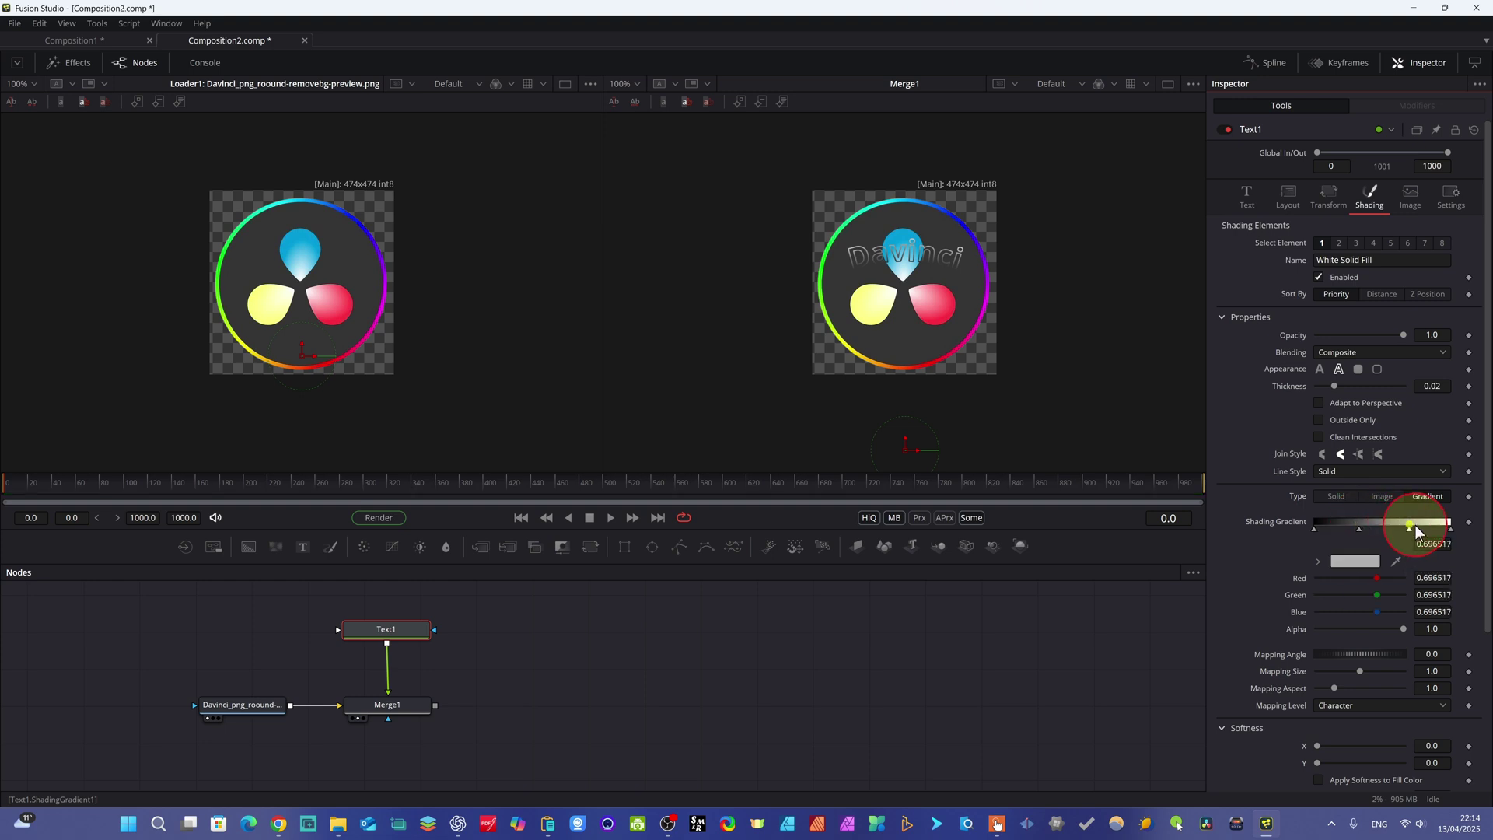
# Colour the start of the shading gradient dark red and the stop at about 0.35 bright green
pyautogui.click(1316, 527)
pyautogui.click(1353, 560)
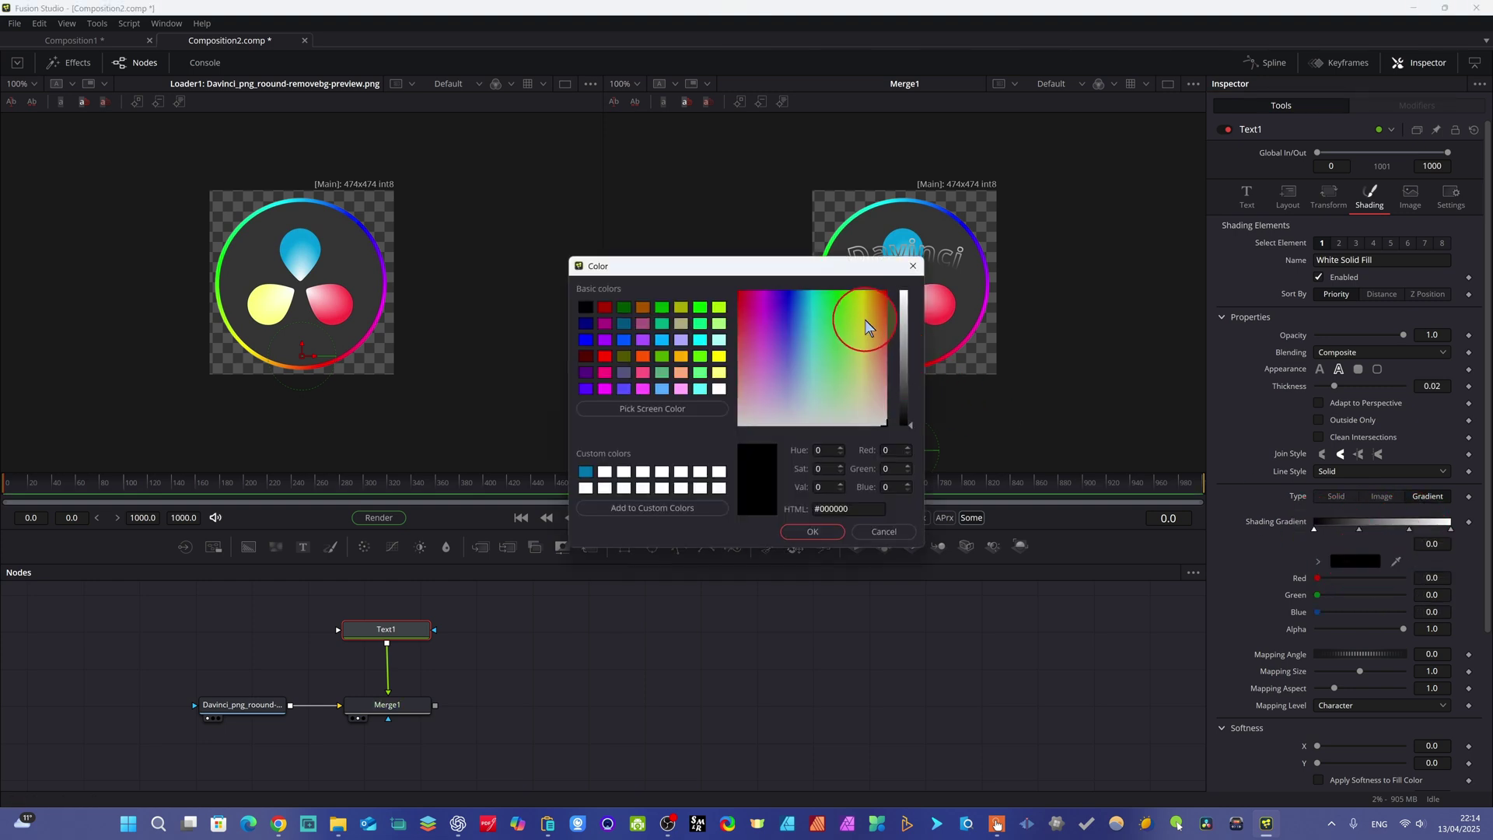
pyautogui.click(860, 316)
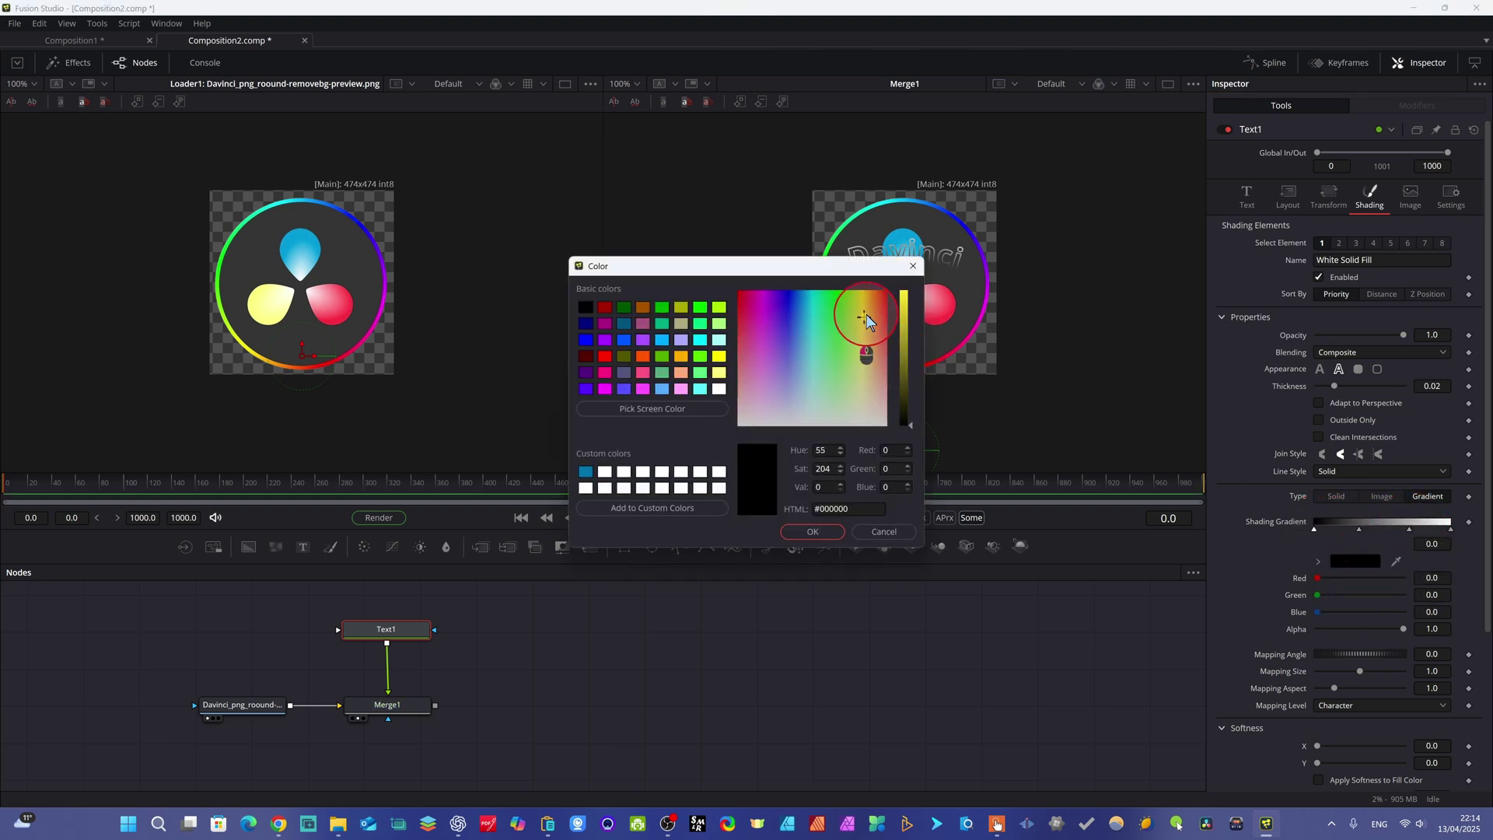
pyautogui.click(605, 307)
pyautogui.click(812, 531)
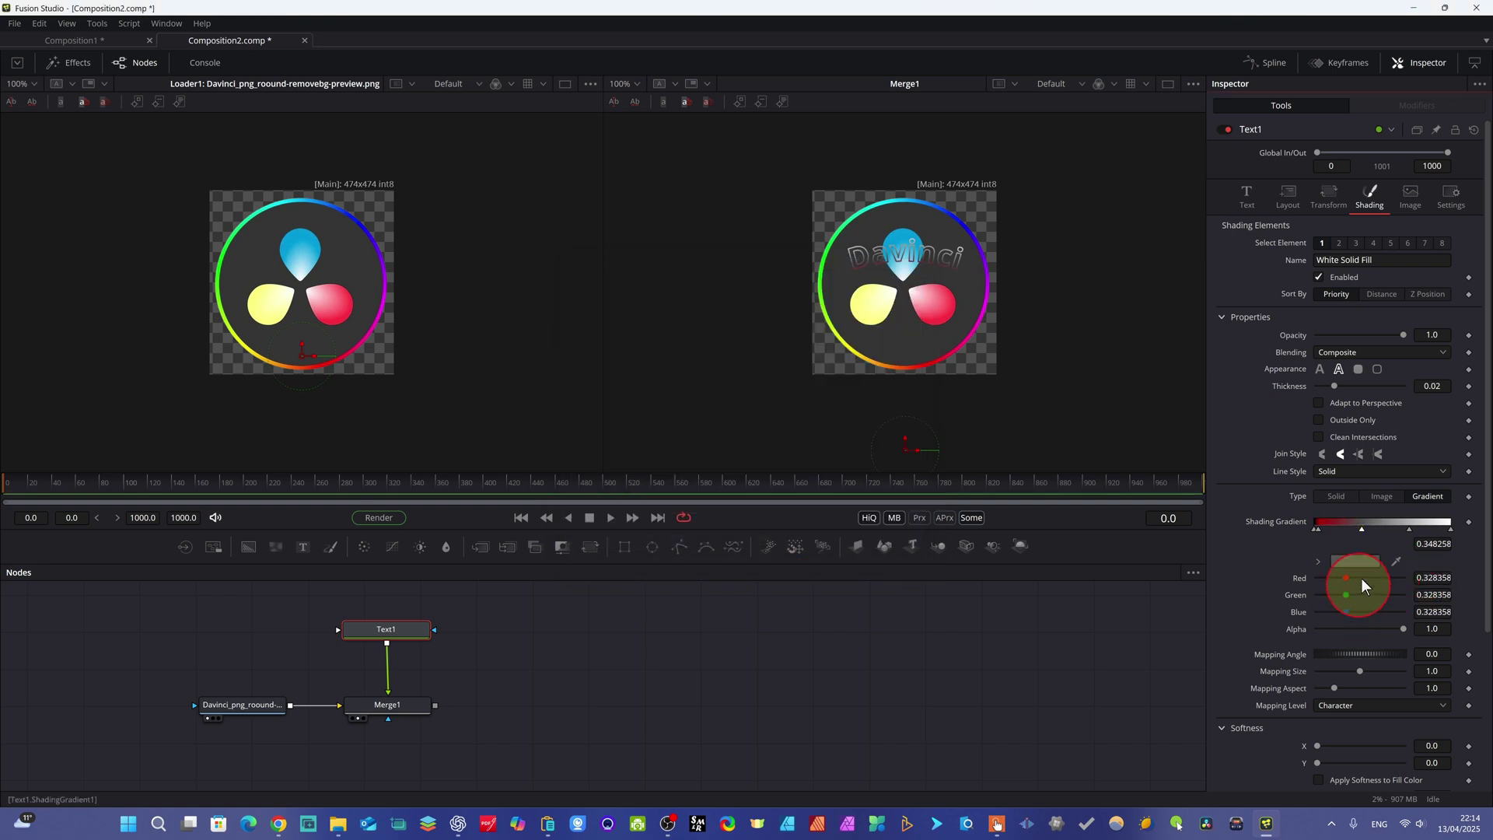
pyautogui.click(1357, 561)
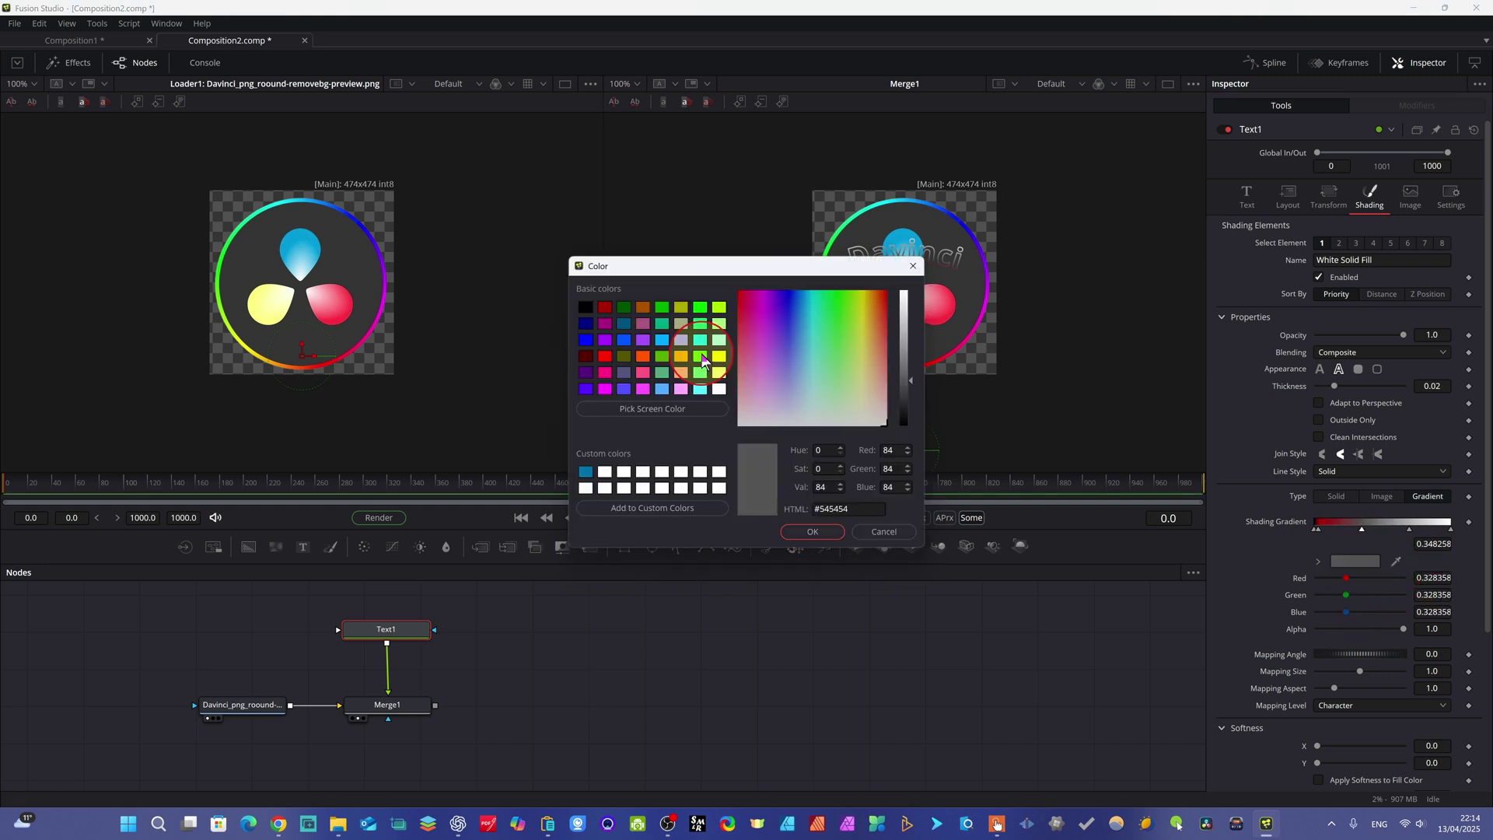
pyautogui.click(700, 356)
pyautogui.click(812, 531)
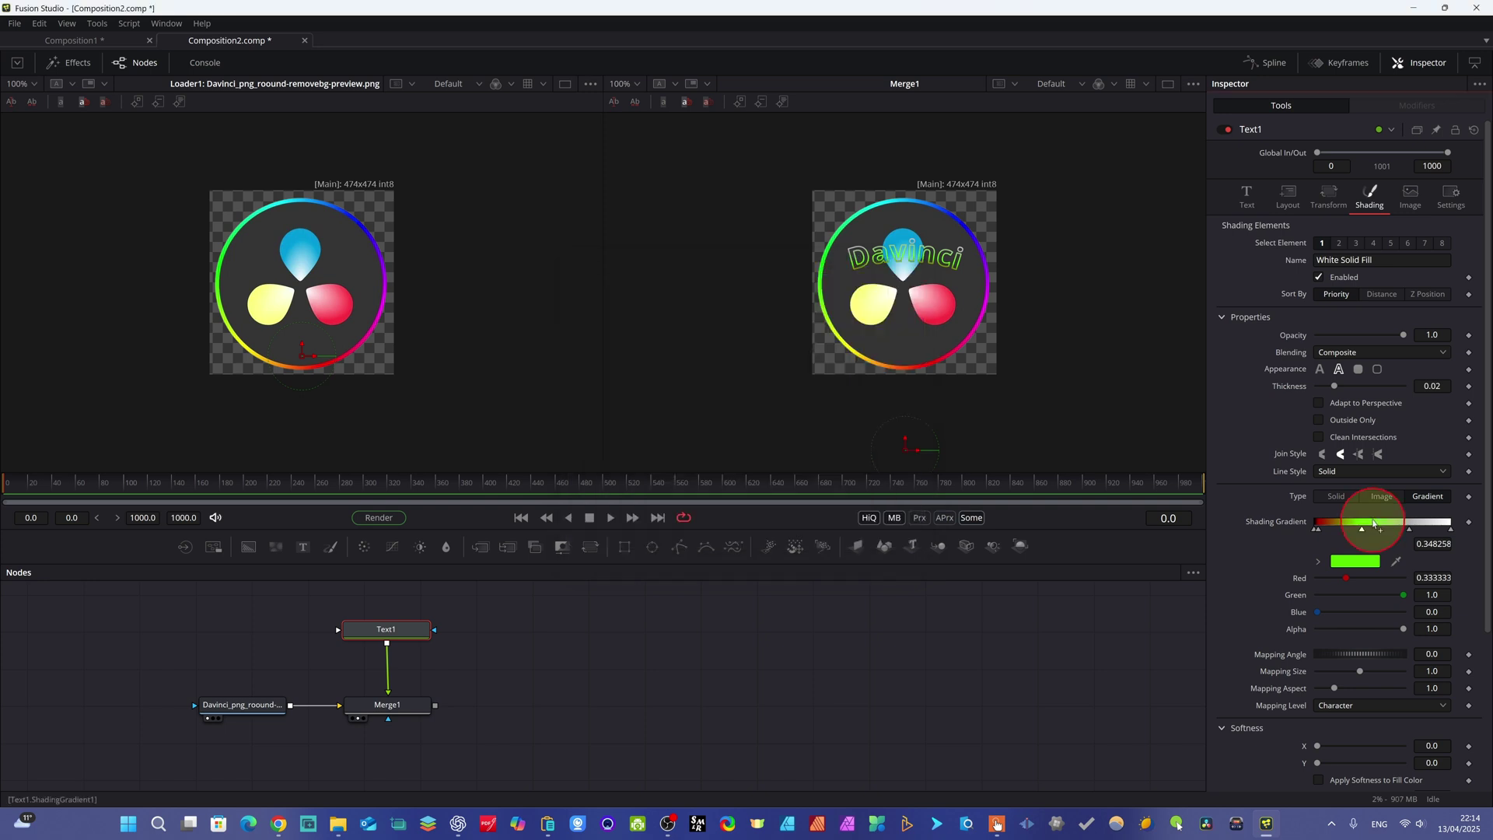
# Colour the shading gradient's stop at about 0.71 magenta #ff55ff and its end stop dark green #005500
pyautogui.click(1410, 528)
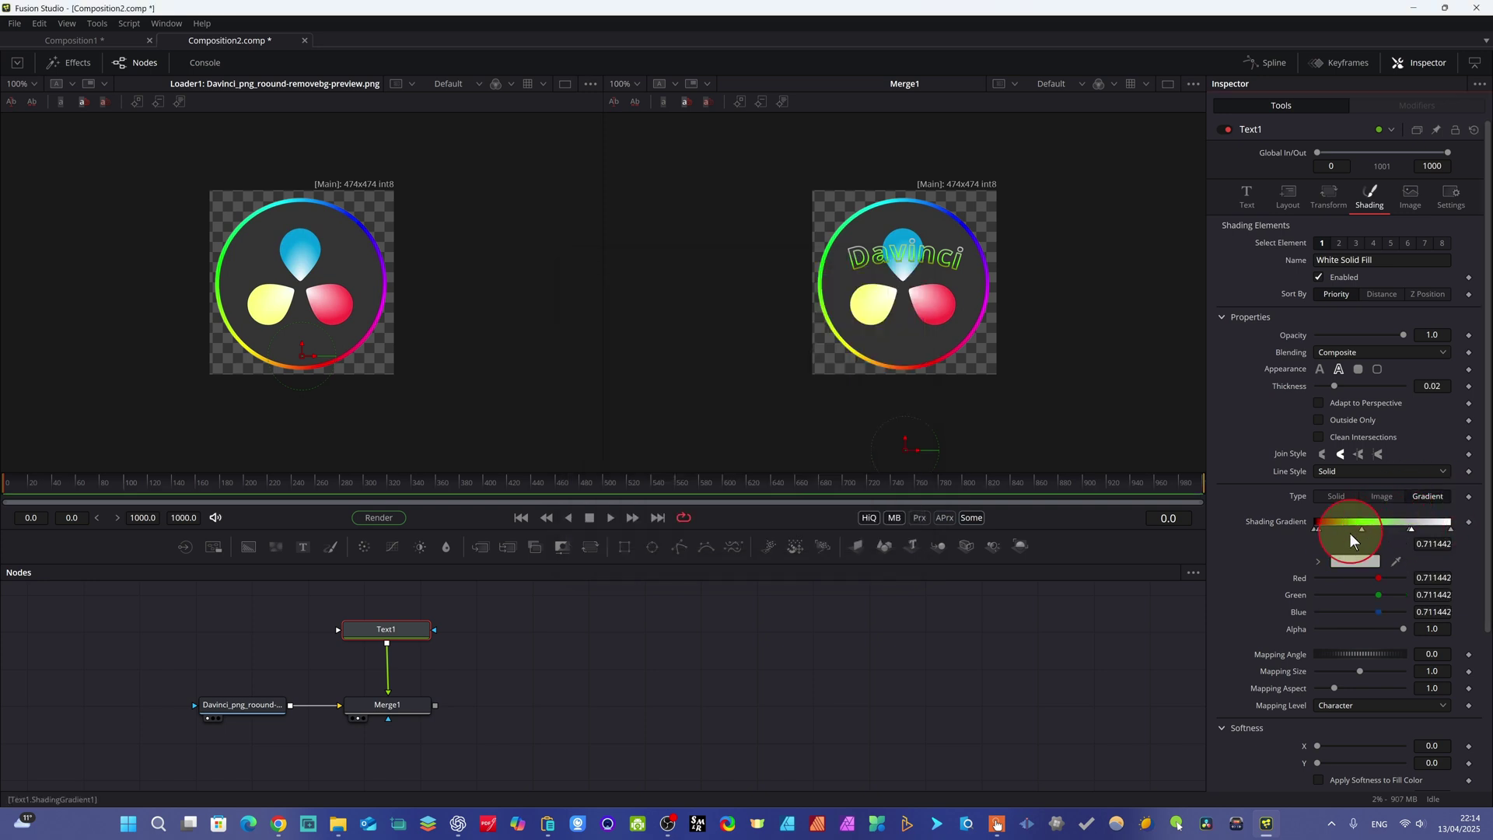
pyautogui.click(1353, 561)
pyautogui.click(639, 387)
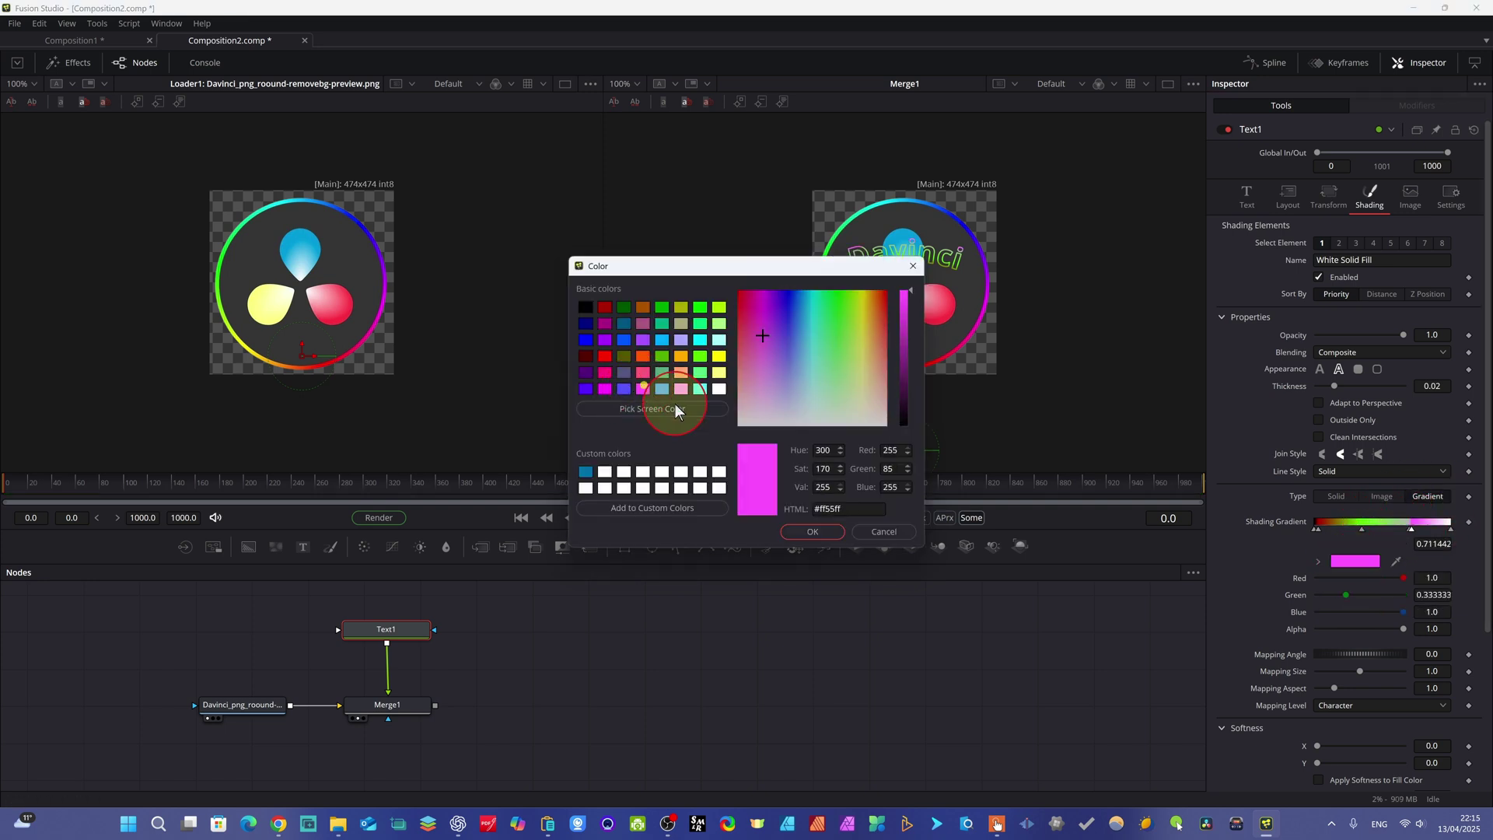
pyautogui.click(812, 531)
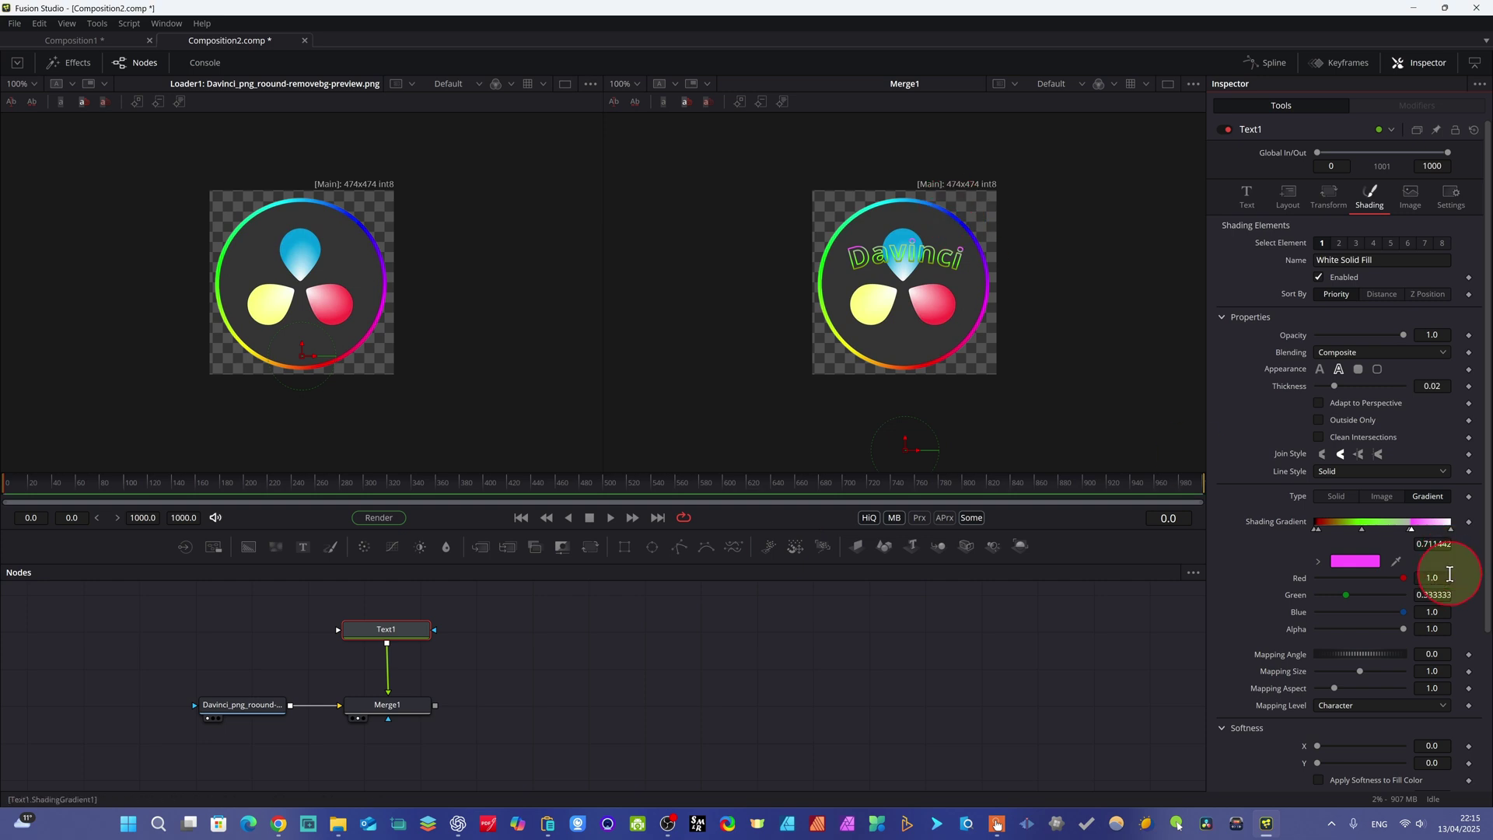
pyautogui.click(1450, 528)
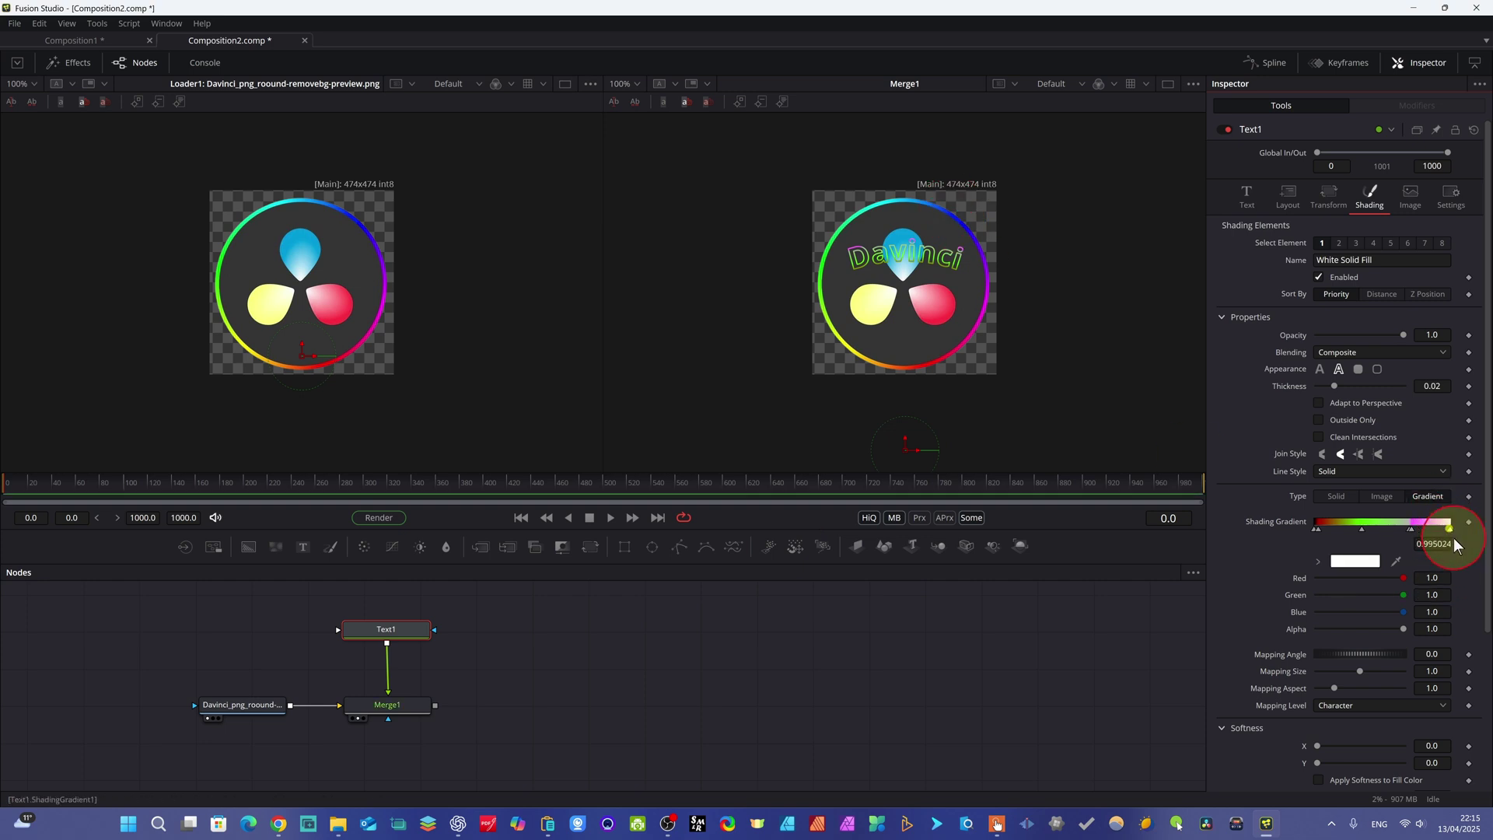
pyautogui.click(1368, 565)
pyautogui.click(623, 308)
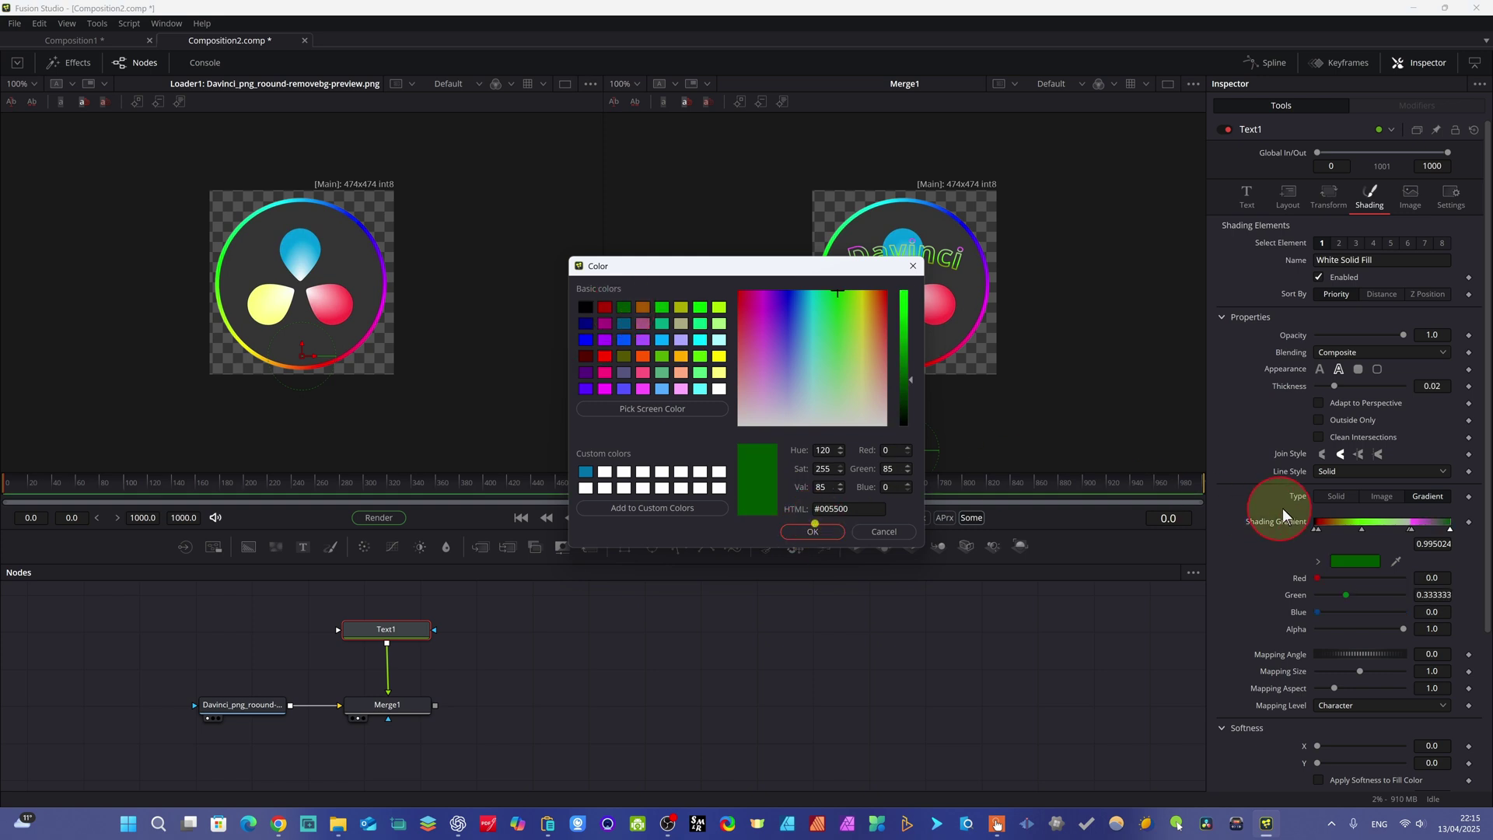
pyautogui.click(807, 531)
# Rearrange the gradient stops with grey at about 0.61 and green at about 0.20, and recolour the green stop to RGB 0.528, 0.906, 0.323
pyautogui.moveTo(1315, 531)
pyautogui.mouseDown()
pyautogui.moveTo(1424, 520)
pyautogui.moveTo(1398, 526)
pyautogui.mouseUp()
pyautogui.click(1412, 529)
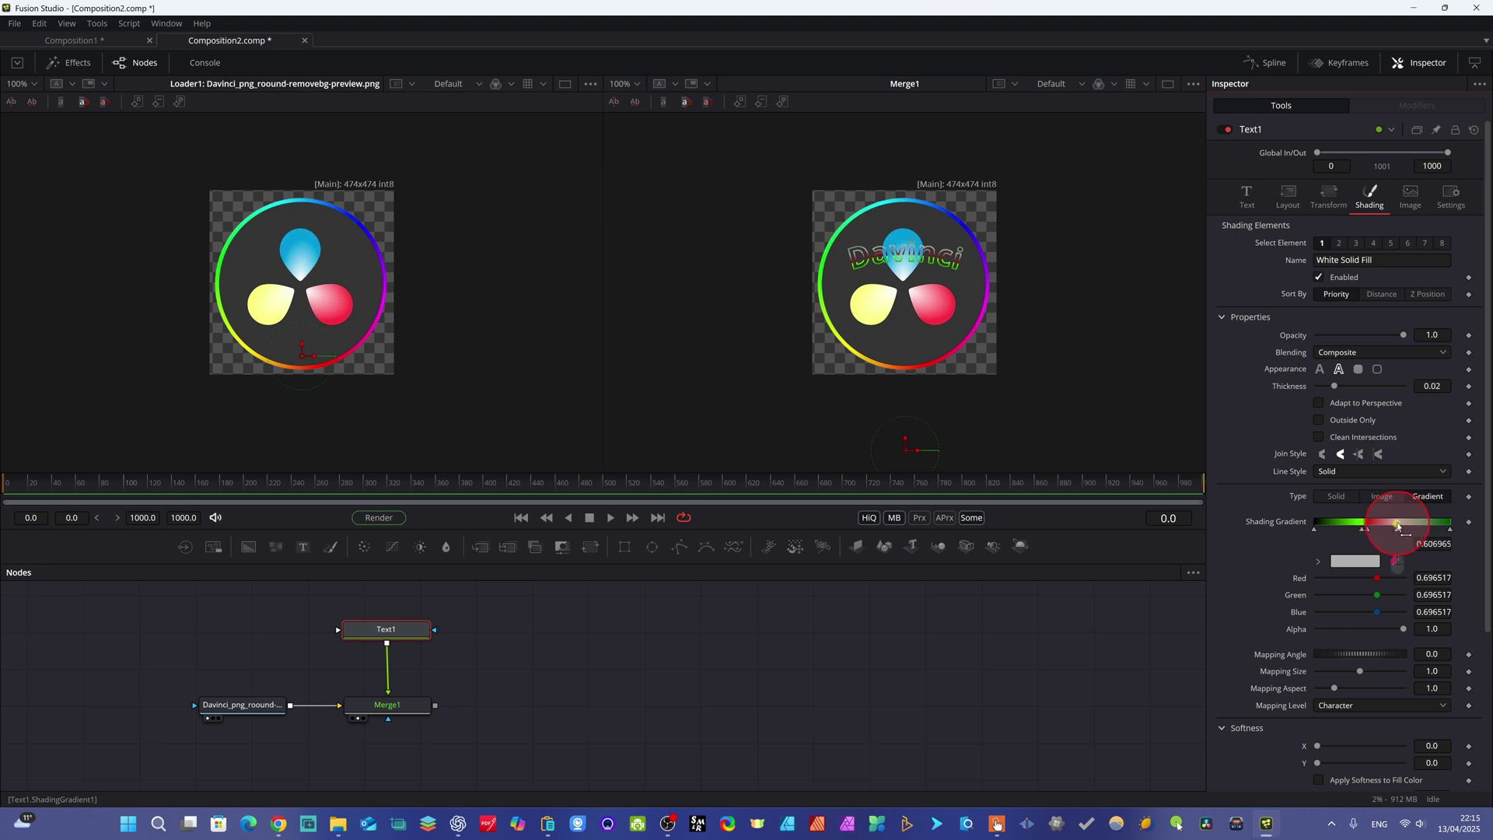
pyautogui.click(1341, 526)
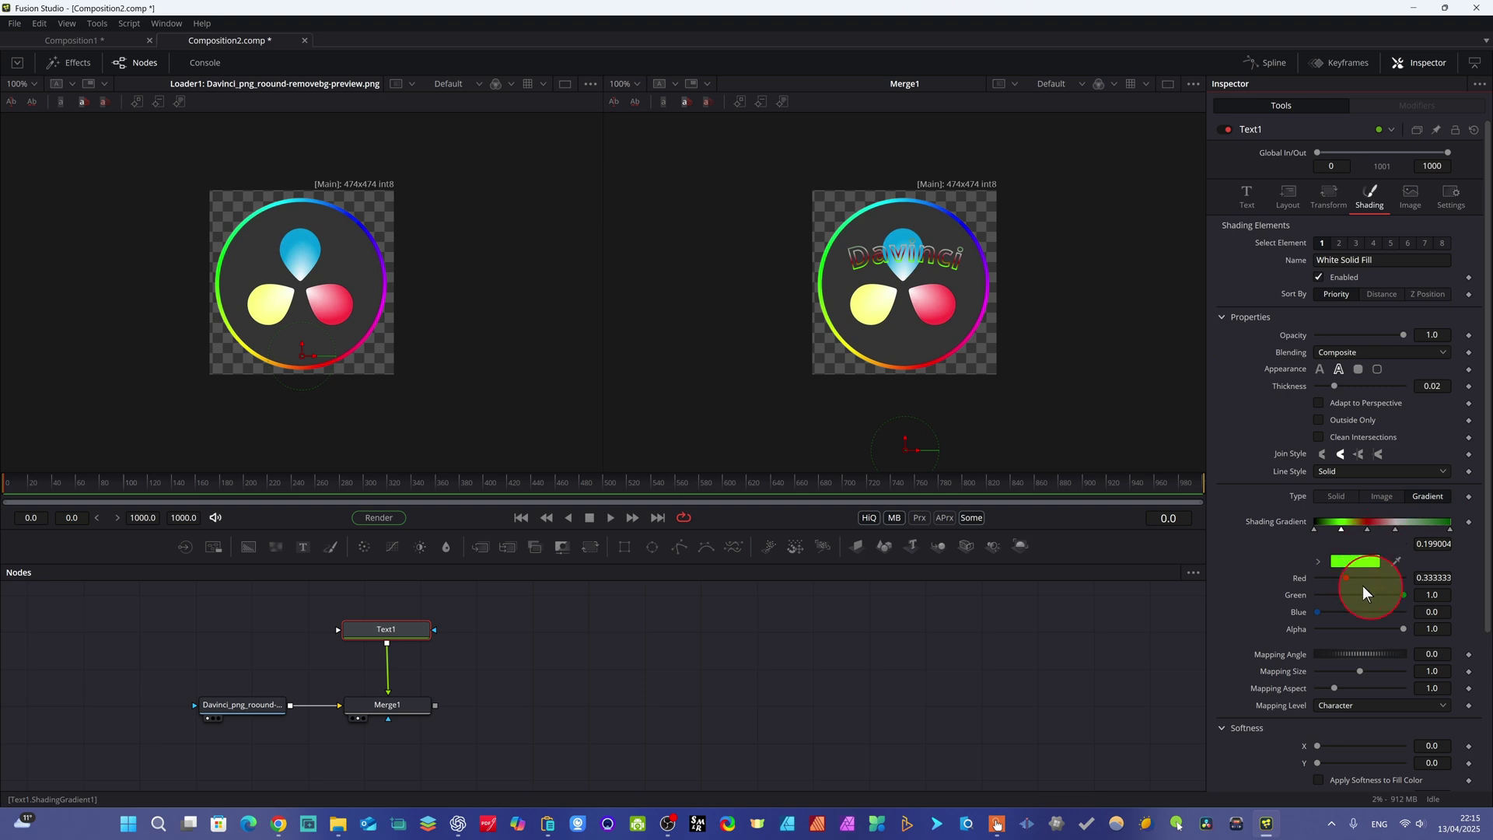
pyautogui.moveTo(1346, 576); pyautogui.dragTo(1344, 612)
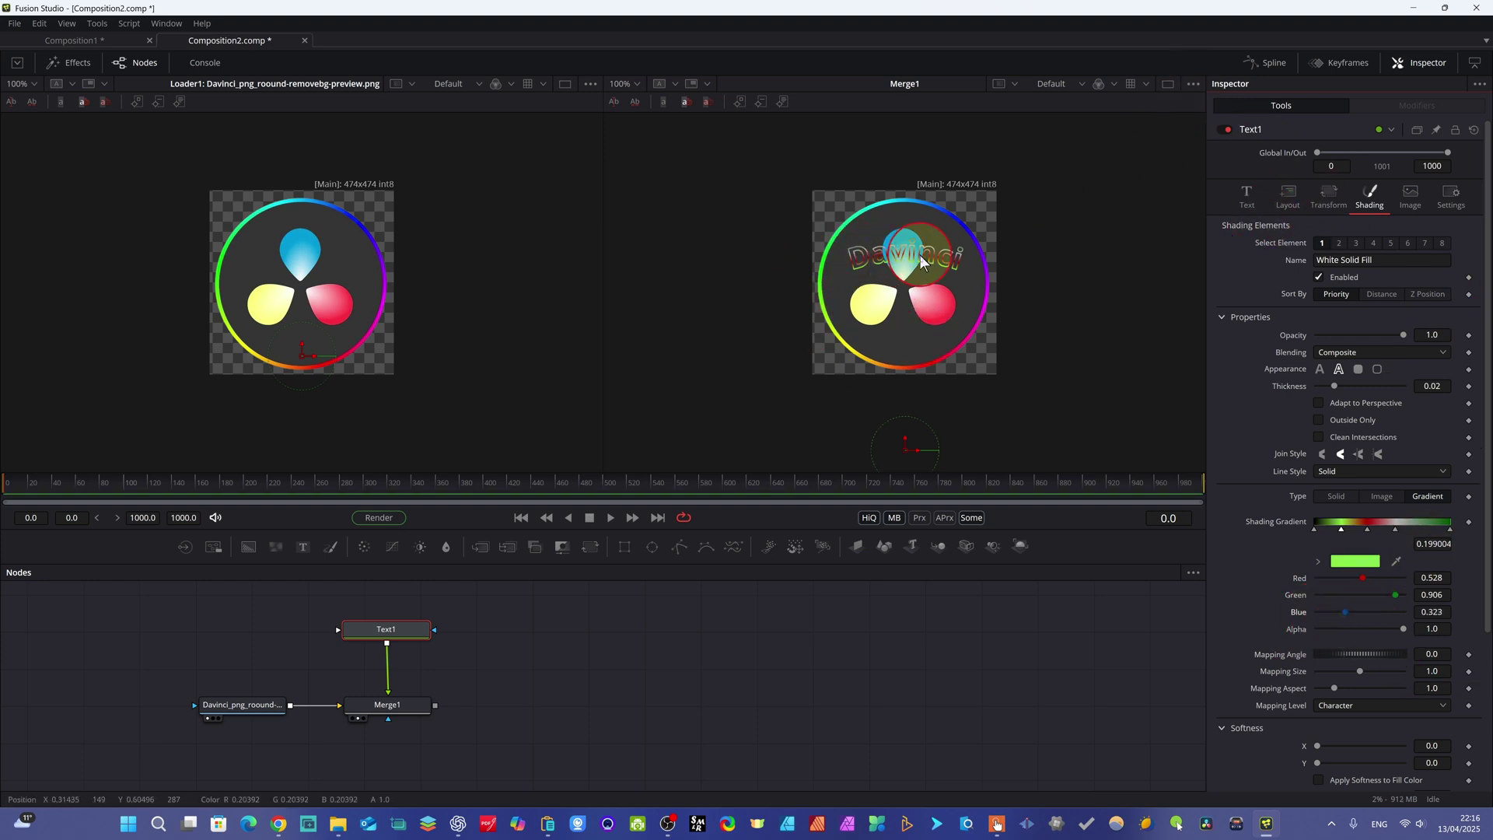
# Set the text size to about 0.0984
pyautogui.click(1246, 194)
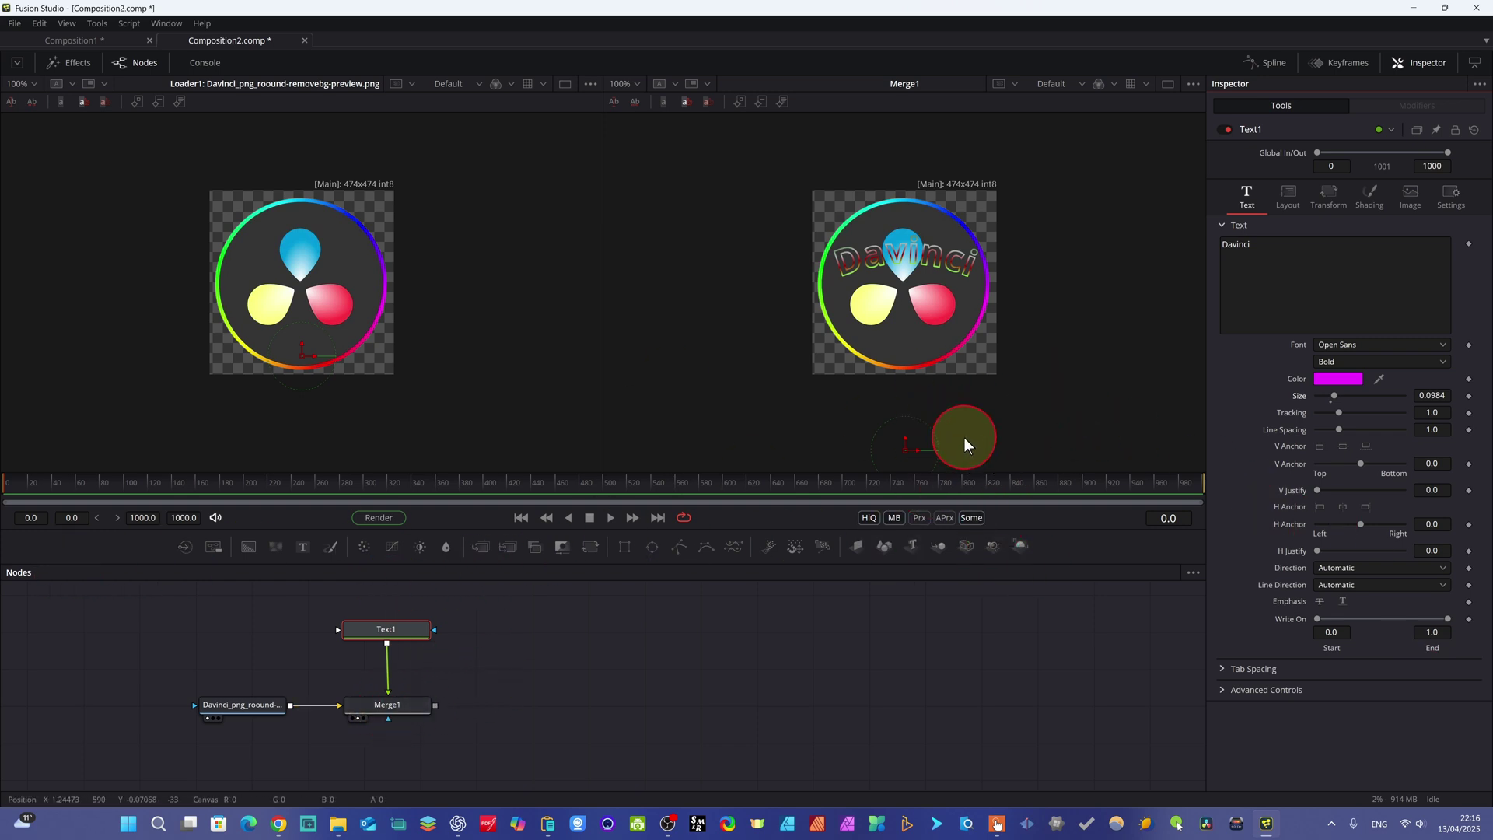
# Set the Merge node's Center X to 0.481 and its edges to Mirror
pyautogui.click(416, 690)
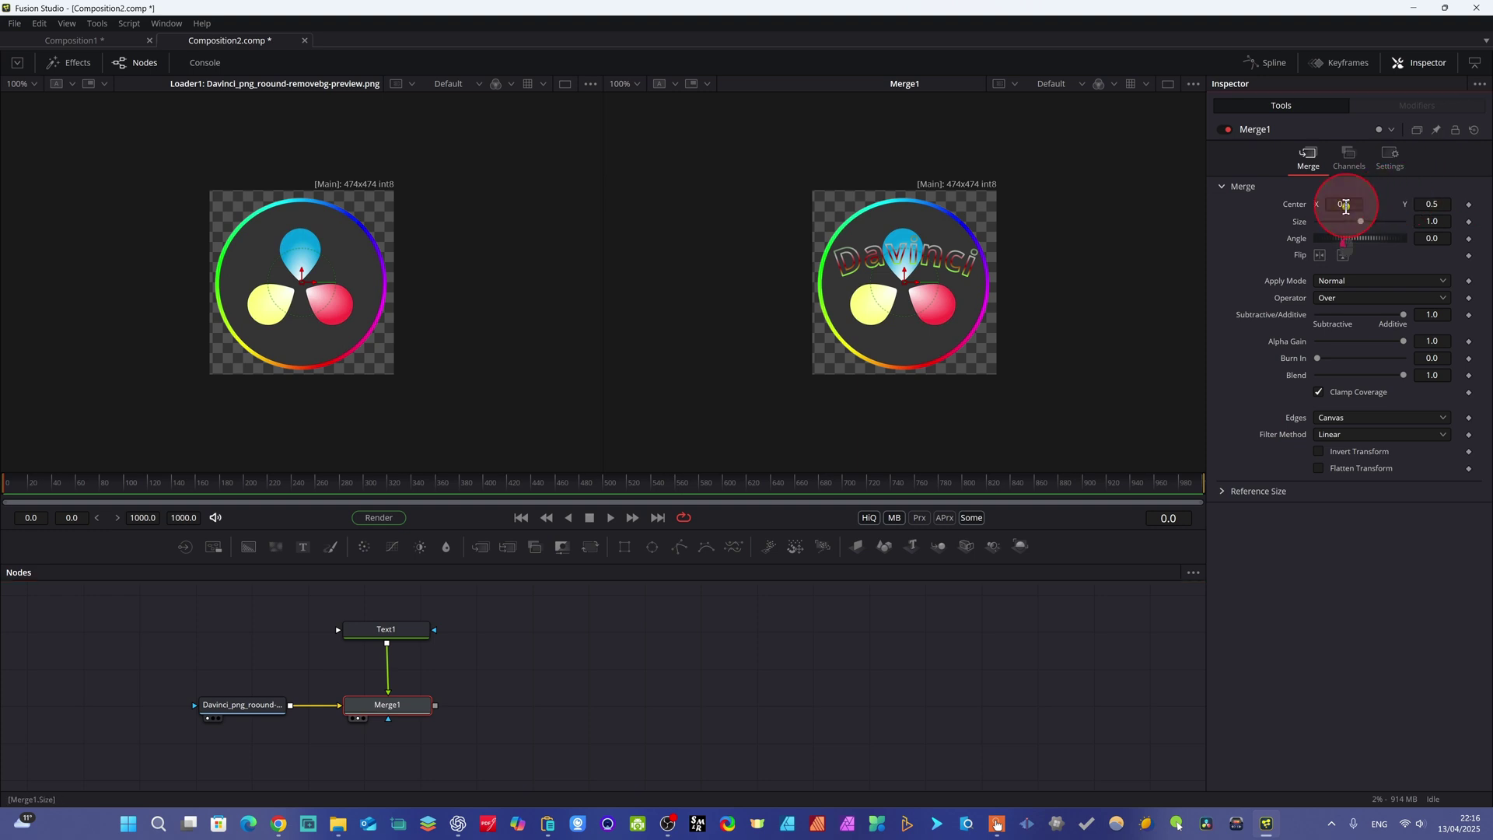
pyautogui.moveTo(1346, 199)
pyautogui.mouseDown()
pyautogui.moveTo(1370, 204)
pyautogui.moveTo(1295, 206)
pyautogui.moveTo(1382, 229)
pyautogui.moveTo(1314, 214)
pyautogui.moveTo(1328, 227)
pyautogui.moveTo(1343, 212)
pyautogui.mouseUp()
pyautogui.click(1381, 418)
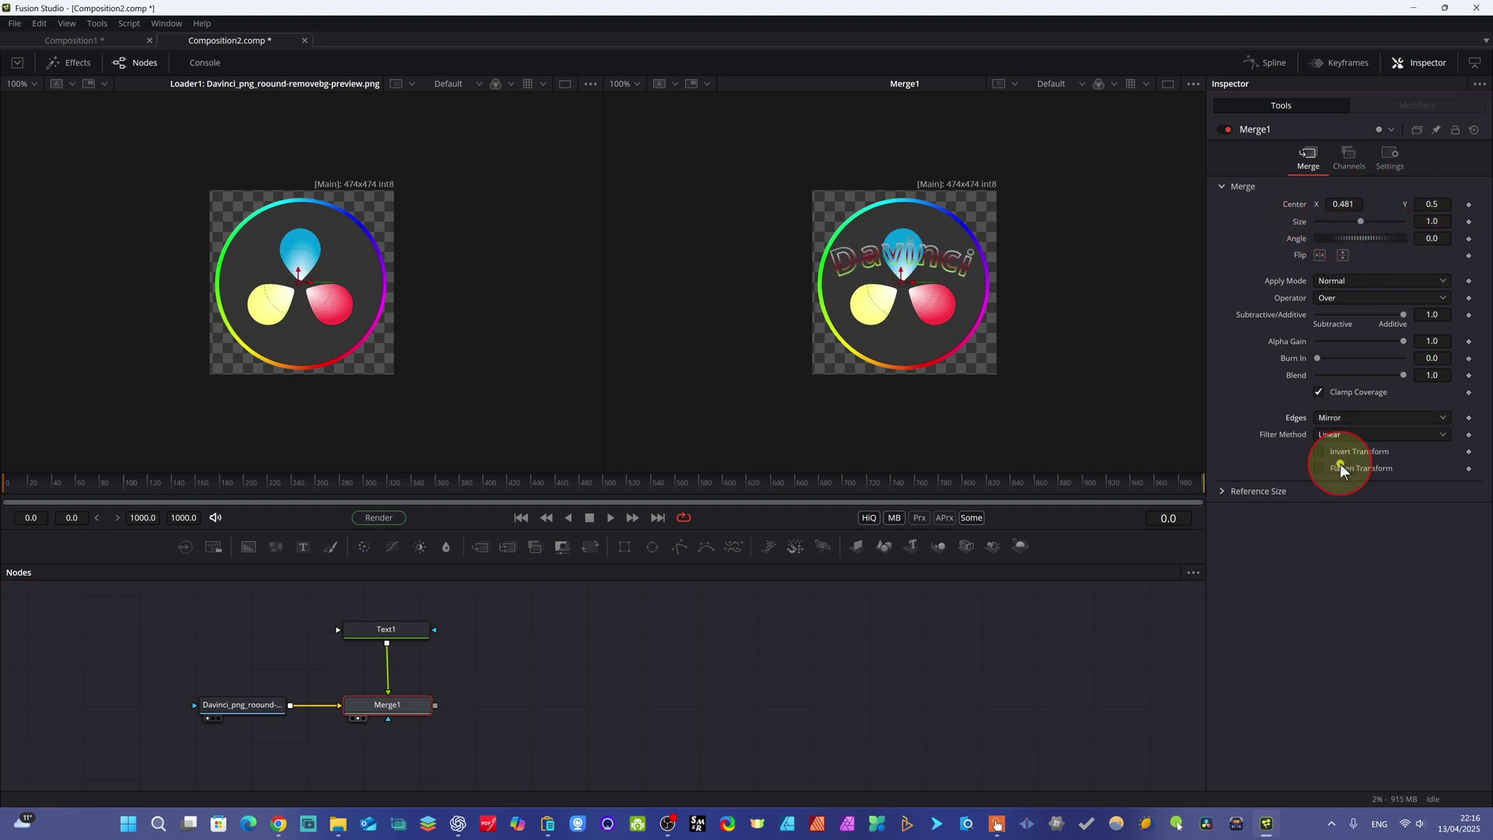
pyautogui.click(1341, 471)
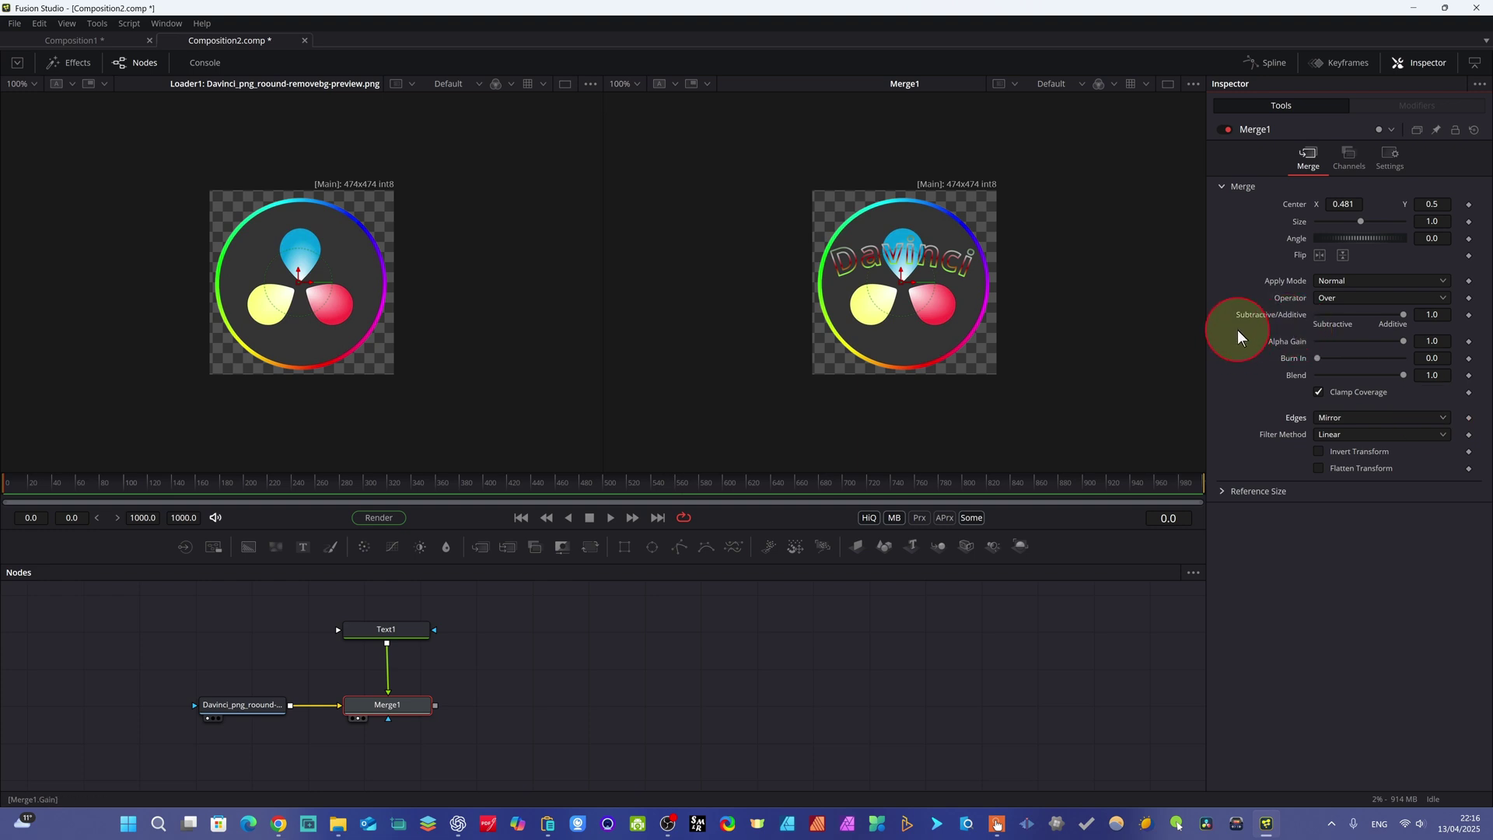
# Select the Text node and try out the start of its Write On range
pyautogui.click(390, 630)
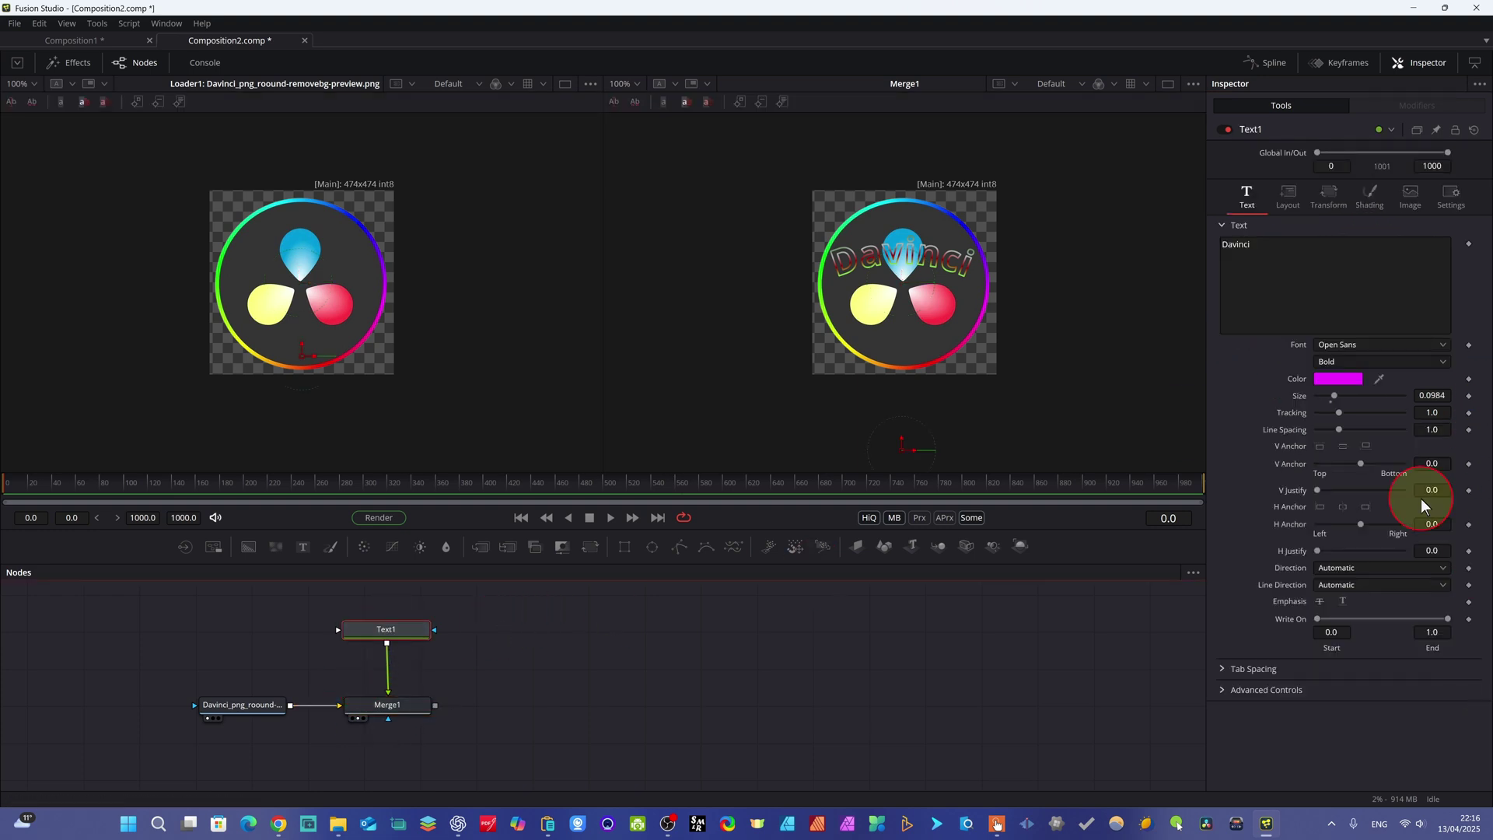
pyautogui.click(1383, 304)
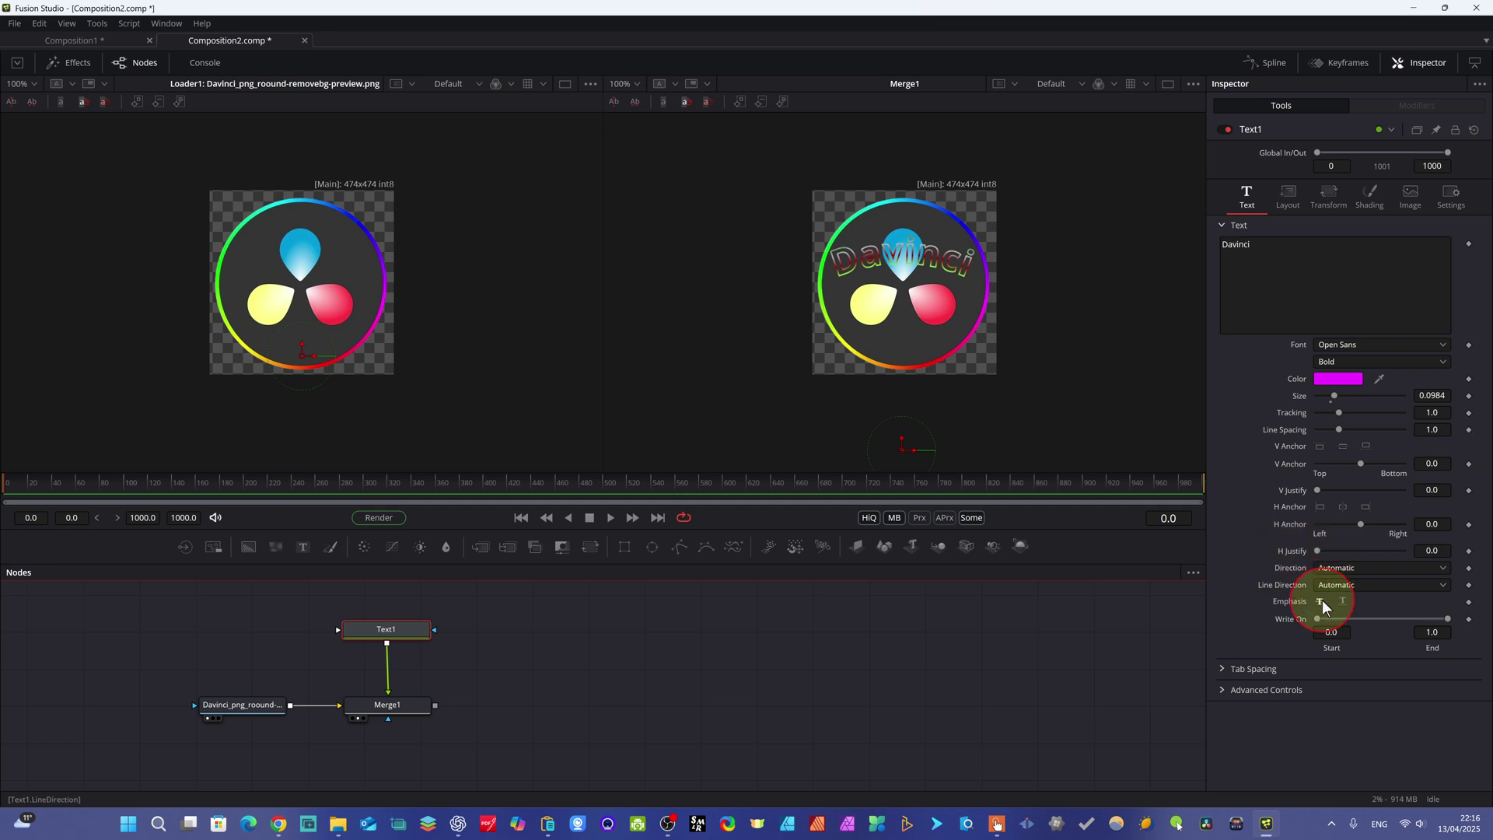
pyautogui.moveTo(1317, 618)
pyautogui.mouseDown()
pyautogui.moveTo(1342, 618)
pyautogui.moveTo(1320, 620)
pyautogui.mouseUp()
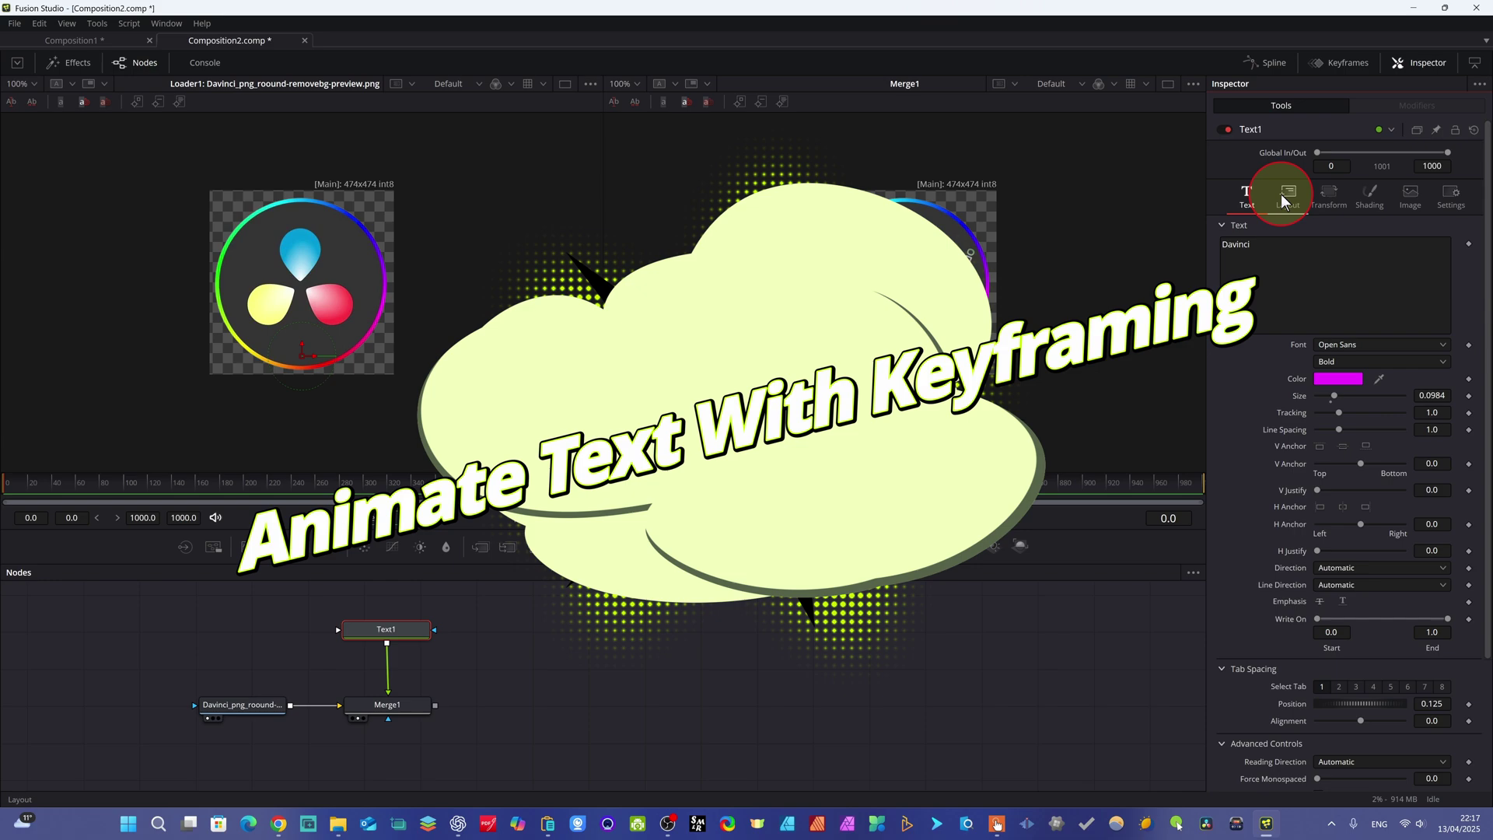
# Try rotating the text layout about the Y axis and the other axes, and reset the rotation to 0
pyautogui.click(1287, 196)
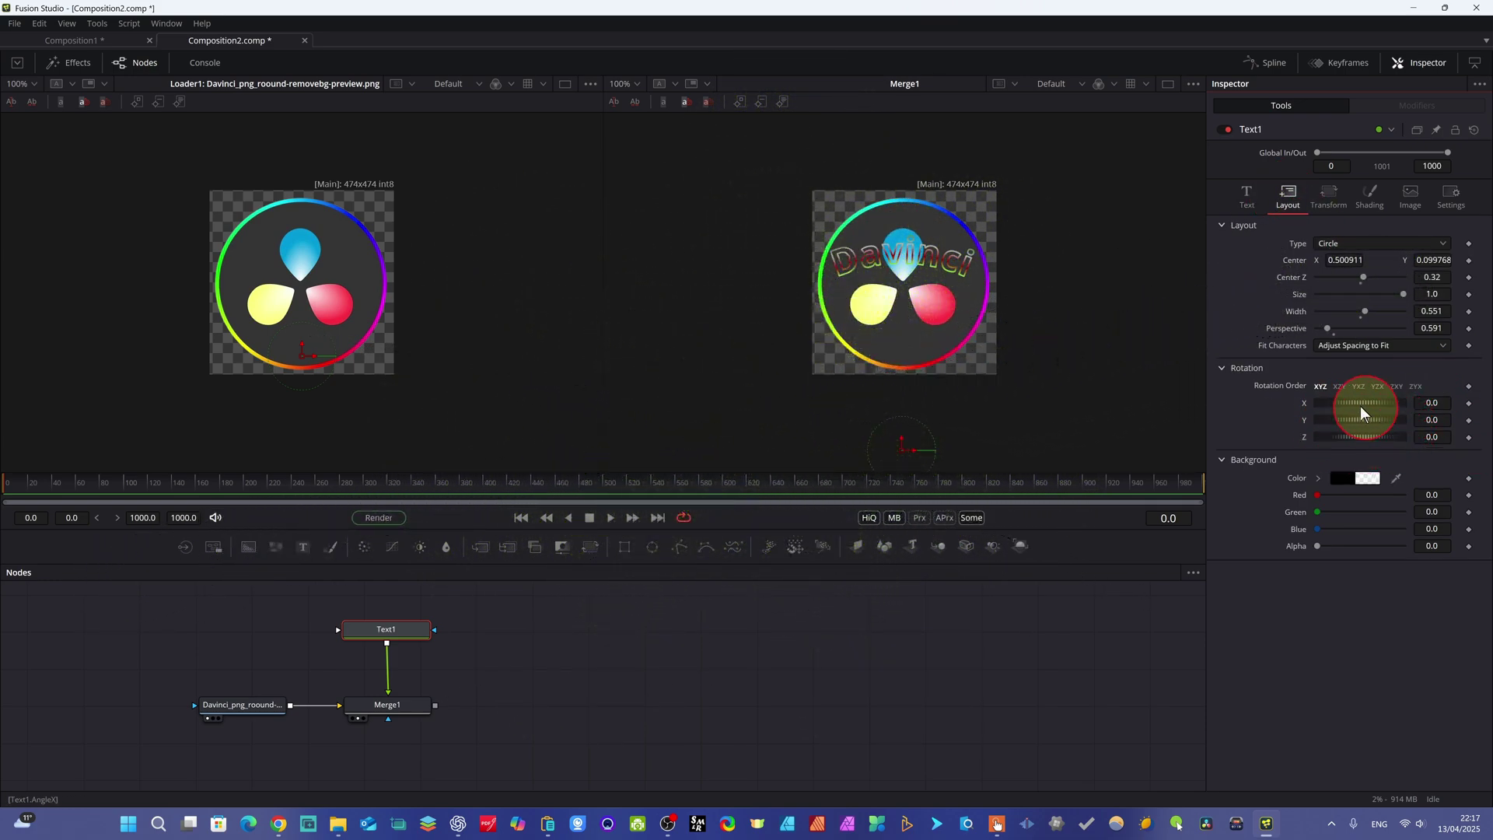
pyautogui.moveTo(1349, 420); pyautogui.dragTo(1435, 424)
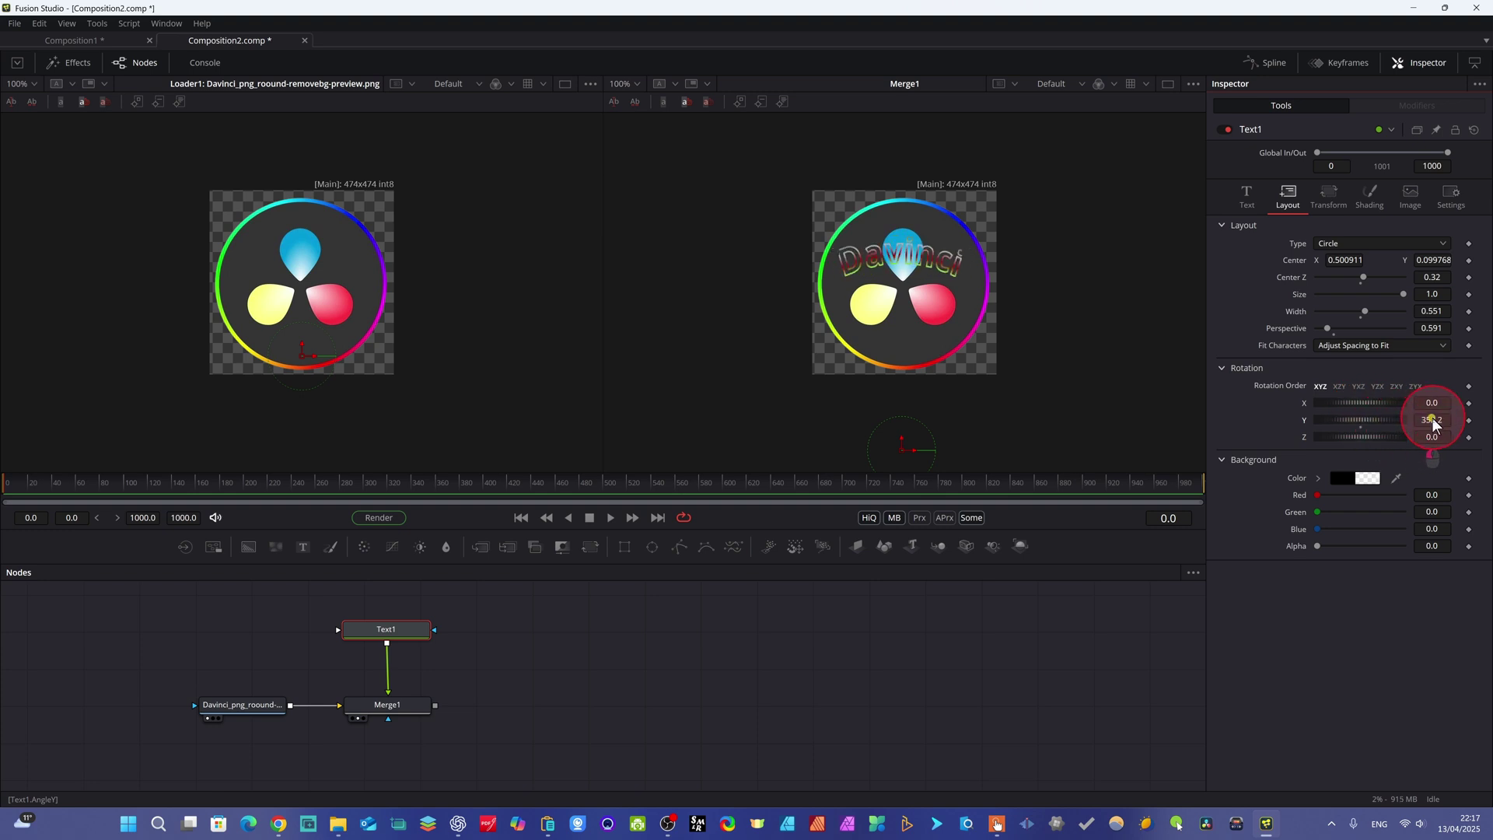
pyautogui.moveTo(1346, 406)
pyautogui.mouseDown()
pyautogui.moveTo(1360, 403)
pyautogui.moveTo(1326, 411)
pyautogui.moveTo(1336, 400)
pyautogui.moveTo(1356, 430)
pyautogui.moveTo(1333, 428)
pyautogui.mouseUp()
pyautogui.doubleClick(1338, 430)
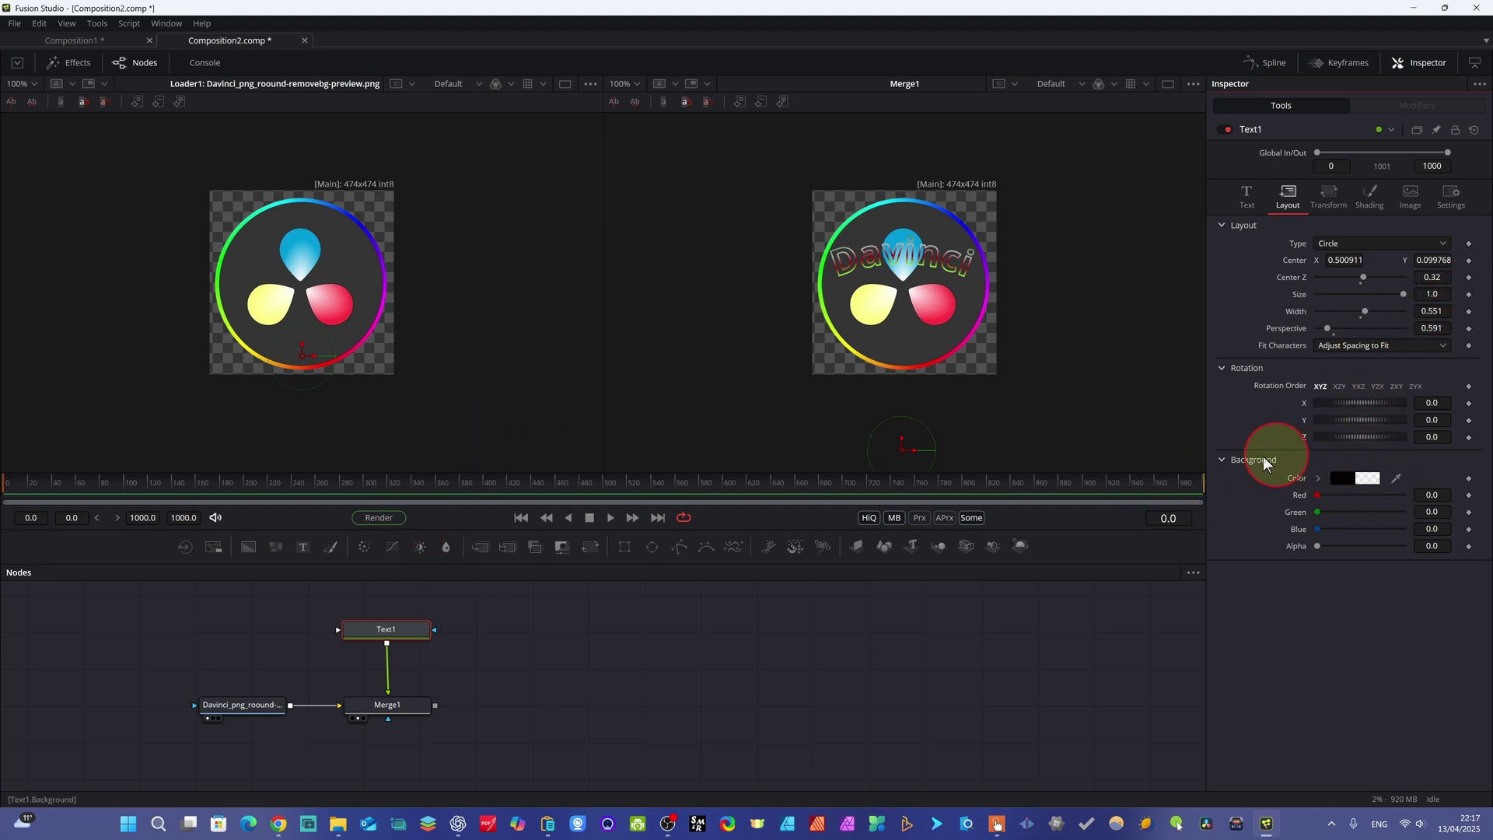
# Add a Y rotation keyframe to the text layout at frame 126 and set it to about 292.2
pyautogui.click(33, 489)
pyautogui.moveTo(32, 489); pyautogui.dragTo(154, 490)
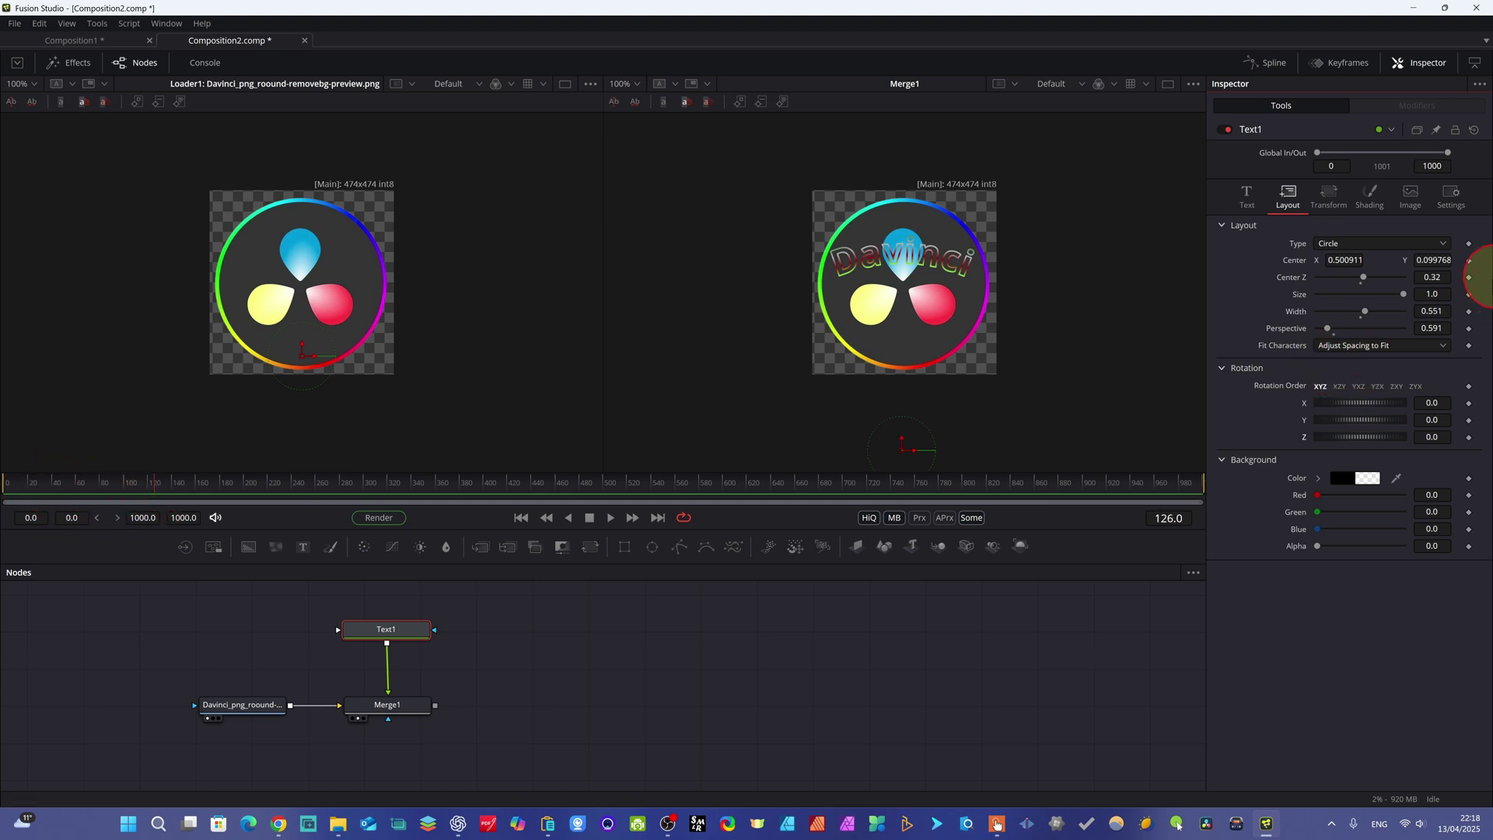
pyautogui.click(1470, 421)
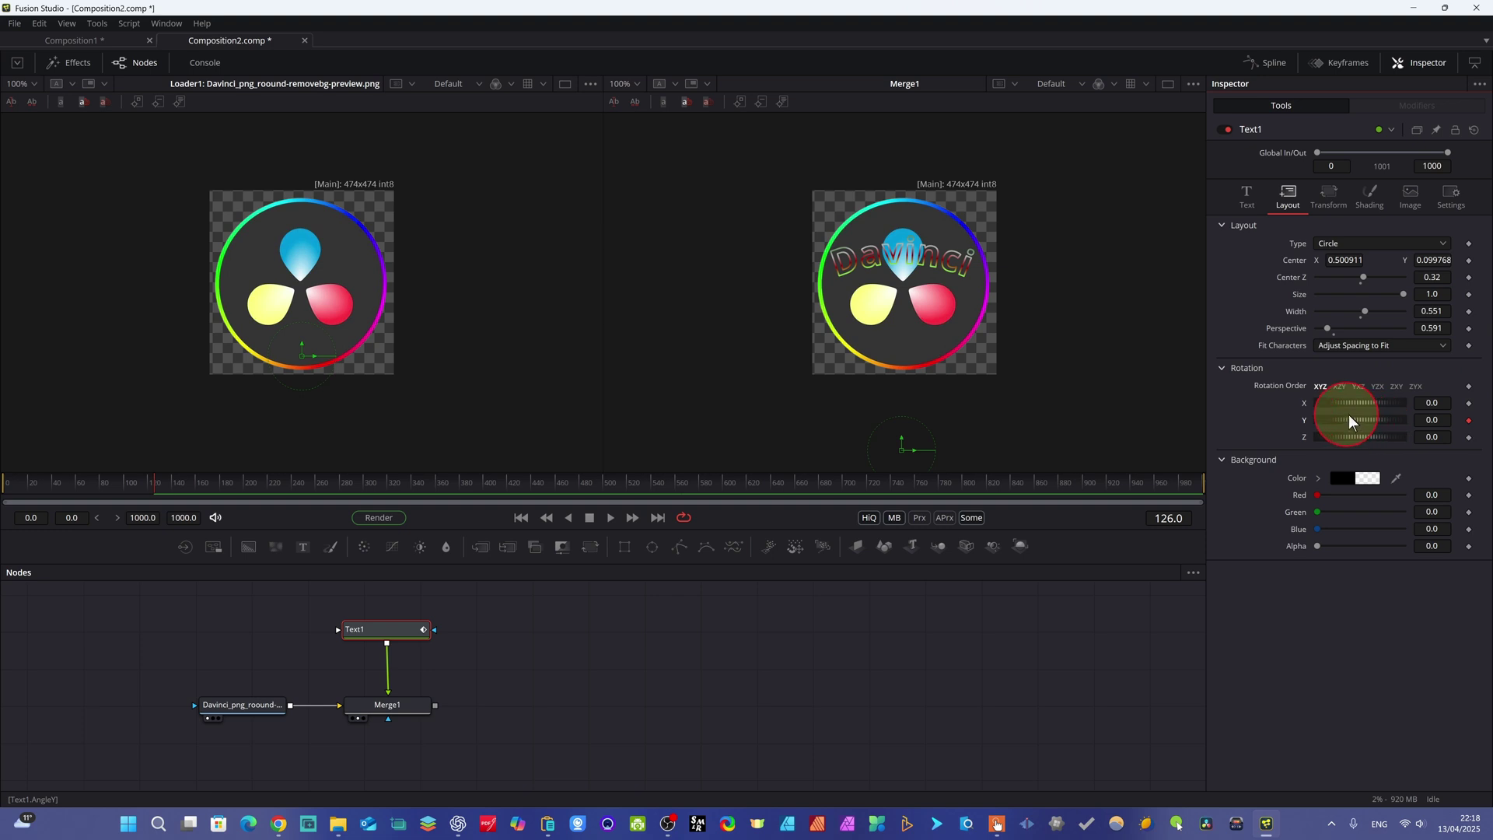
pyautogui.moveTo(1343, 420); pyautogui.dragTo(1345, 421)
# Keyframe the text's Y rotation at about 615.7 on frame 236 and about 707.0 on frame 339
pyautogui.moveTo(17, 498); pyautogui.dragTo(287, 492)
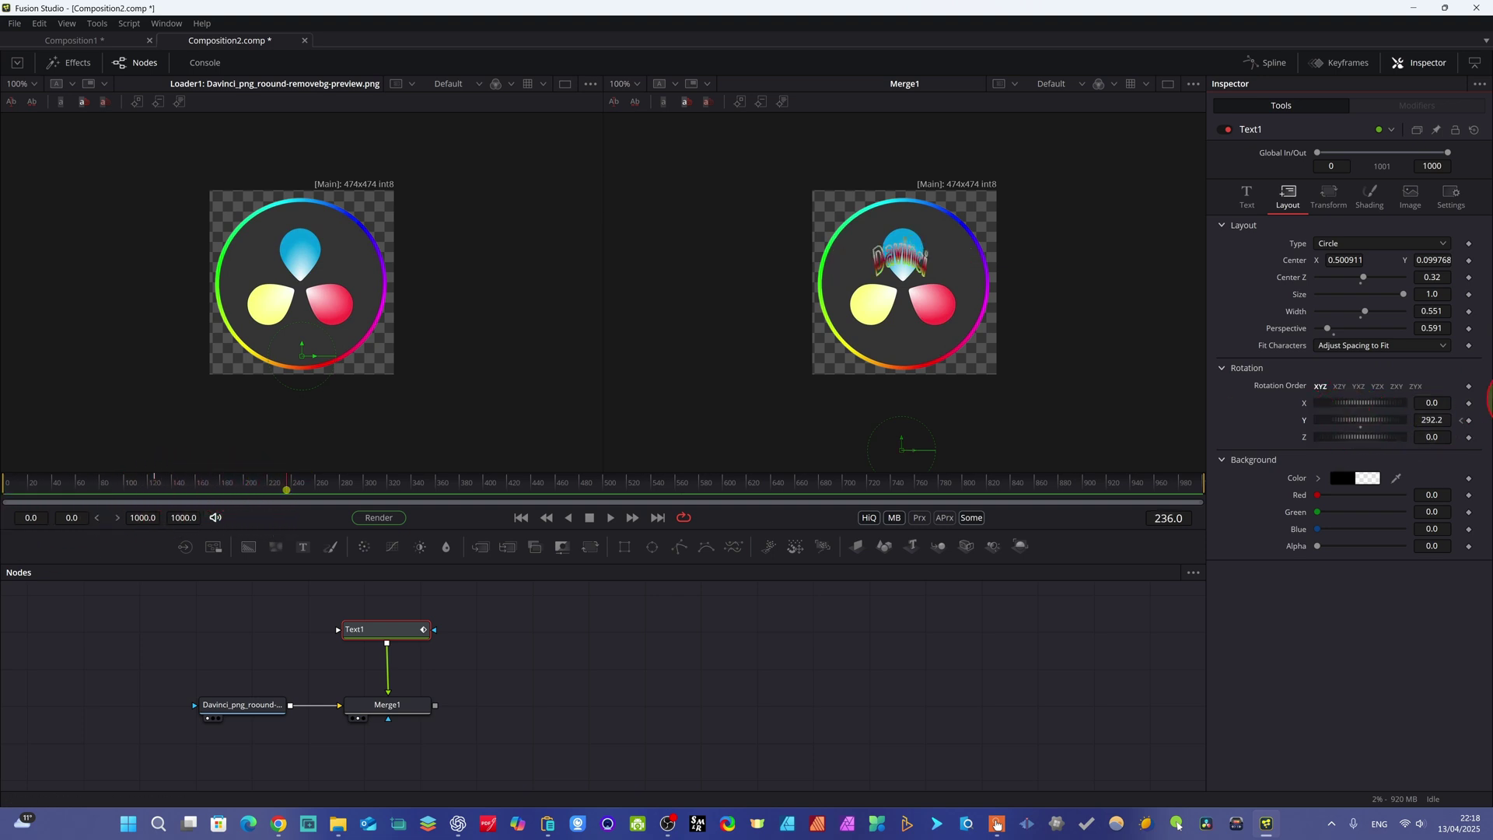
pyautogui.click(1352, 422)
pyautogui.moveTo(1356, 421); pyautogui.dragTo(1360, 417)
pyautogui.moveTo(292, 504); pyautogui.dragTo(411, 498)
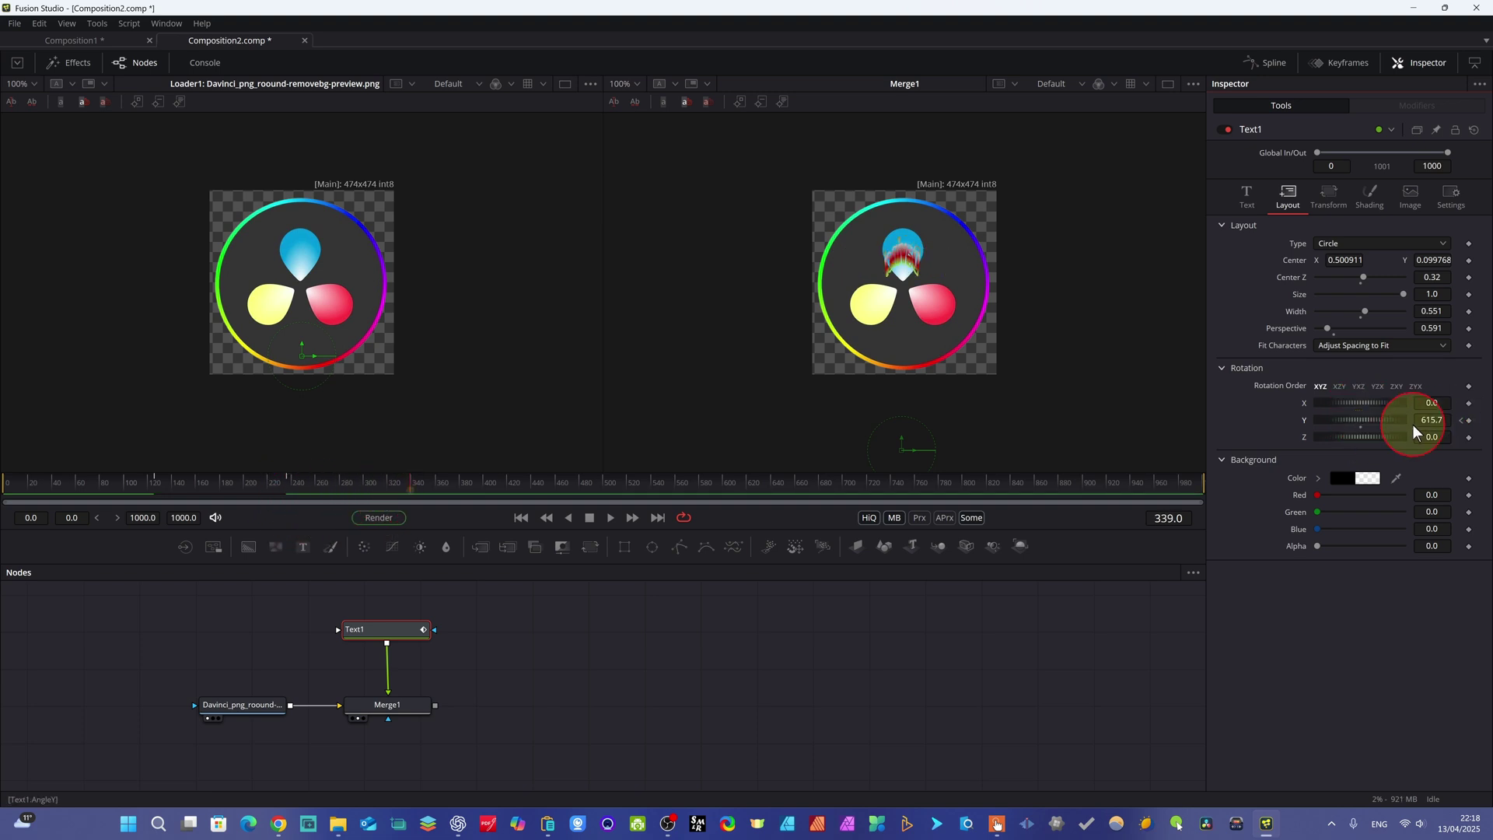
pyautogui.click(1329, 420)
pyautogui.moveTo(1332, 421); pyautogui.dragTo(1392, 401)
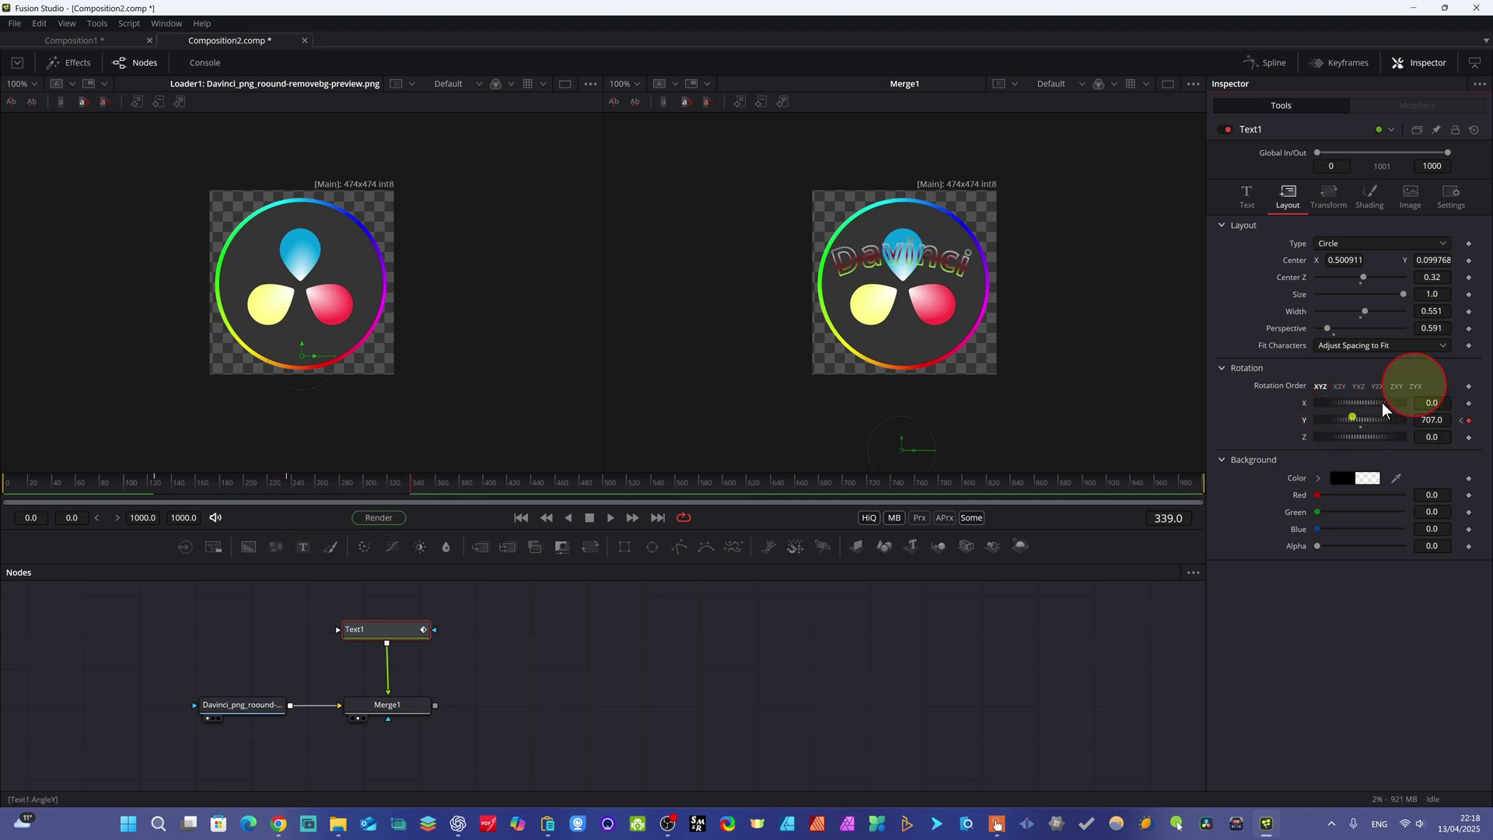
# Keyframe the text layout's width on frame 339, reduce it to about 0.417, and try a perspective of about 0.354 further along the timeline
pyautogui.click(1469, 311)
pyautogui.moveTo(1368, 313); pyautogui.dragTo(1354, 311)
pyautogui.moveTo(416, 488); pyautogui.dragTo(493, 487)
pyautogui.moveTo(1331, 330); pyautogui.dragTo(1325, 330)
pyautogui.moveTo(498, 488); pyautogui.dragTo(571, 489)
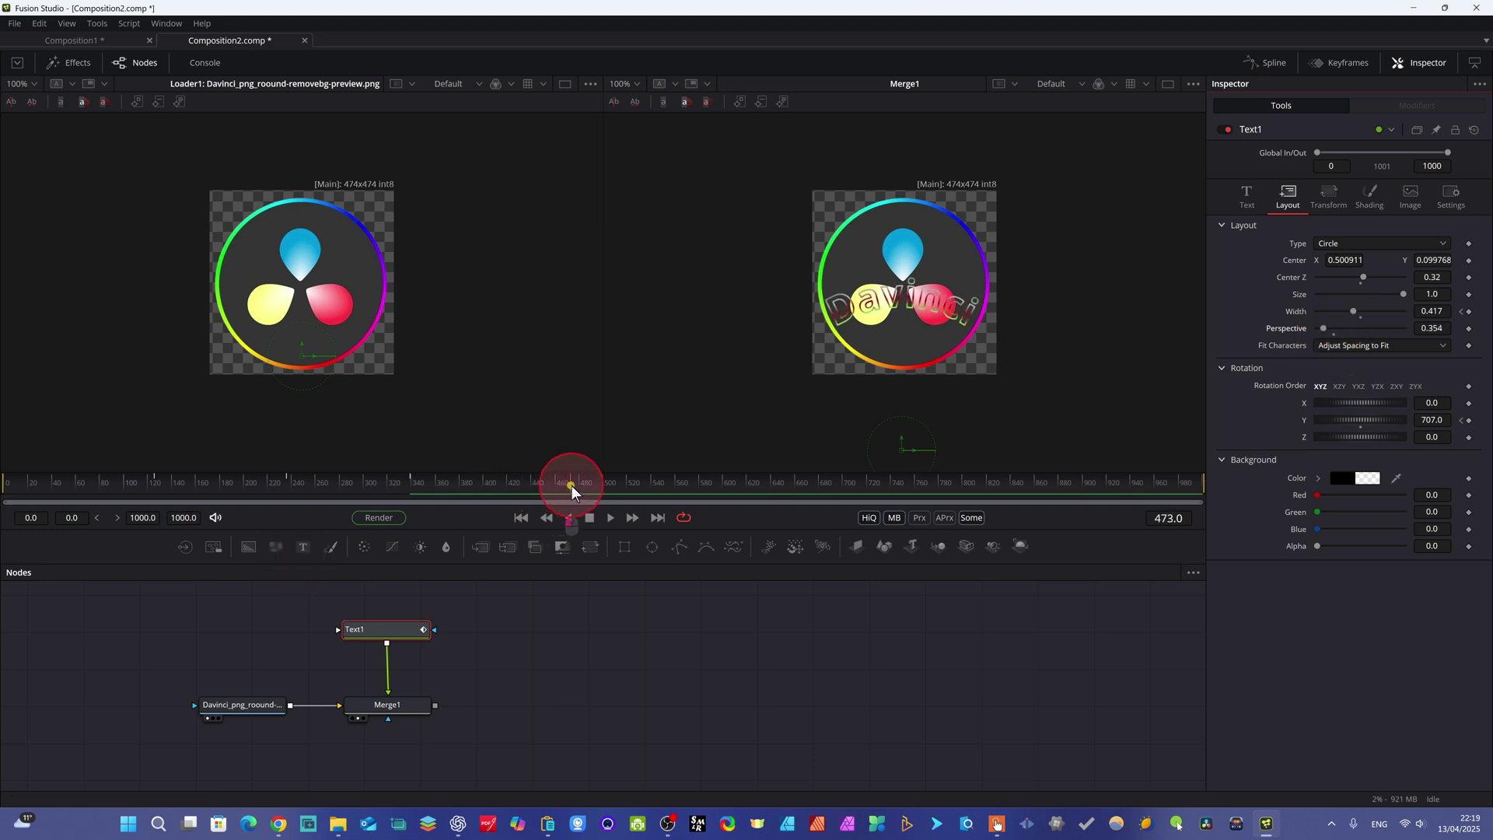
# Keyframe the text's Y rotation at about 947.0 on frame 474 and about 1111.3 on frame 636
pyautogui.click(1469, 403)
pyautogui.moveTo(1341, 403); pyautogui.dragTo(1322, 438)
pyautogui.click(1469, 403)
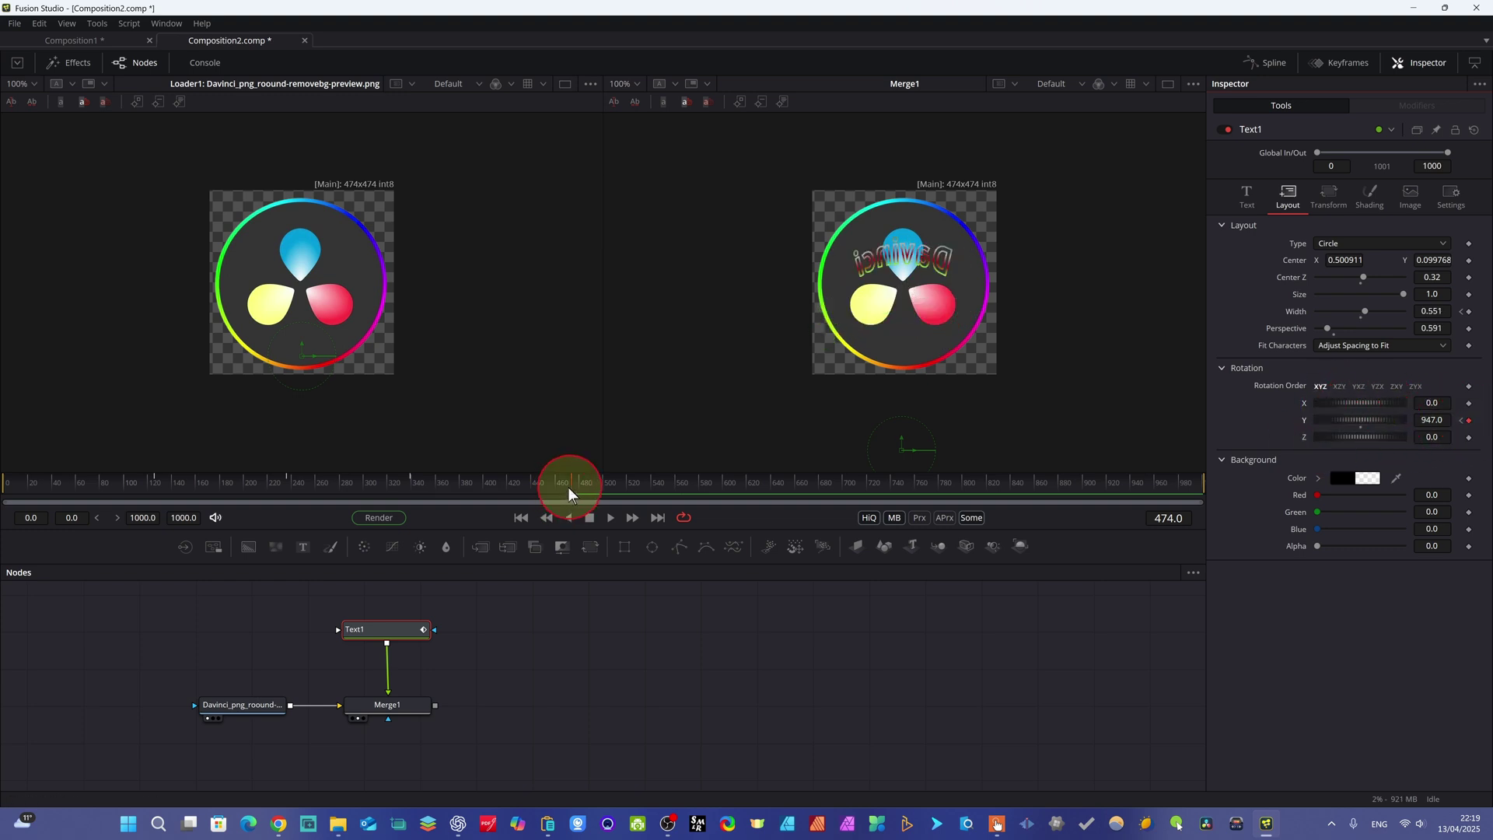
pyautogui.moveTo(576, 489); pyautogui.dragTo(766, 490)
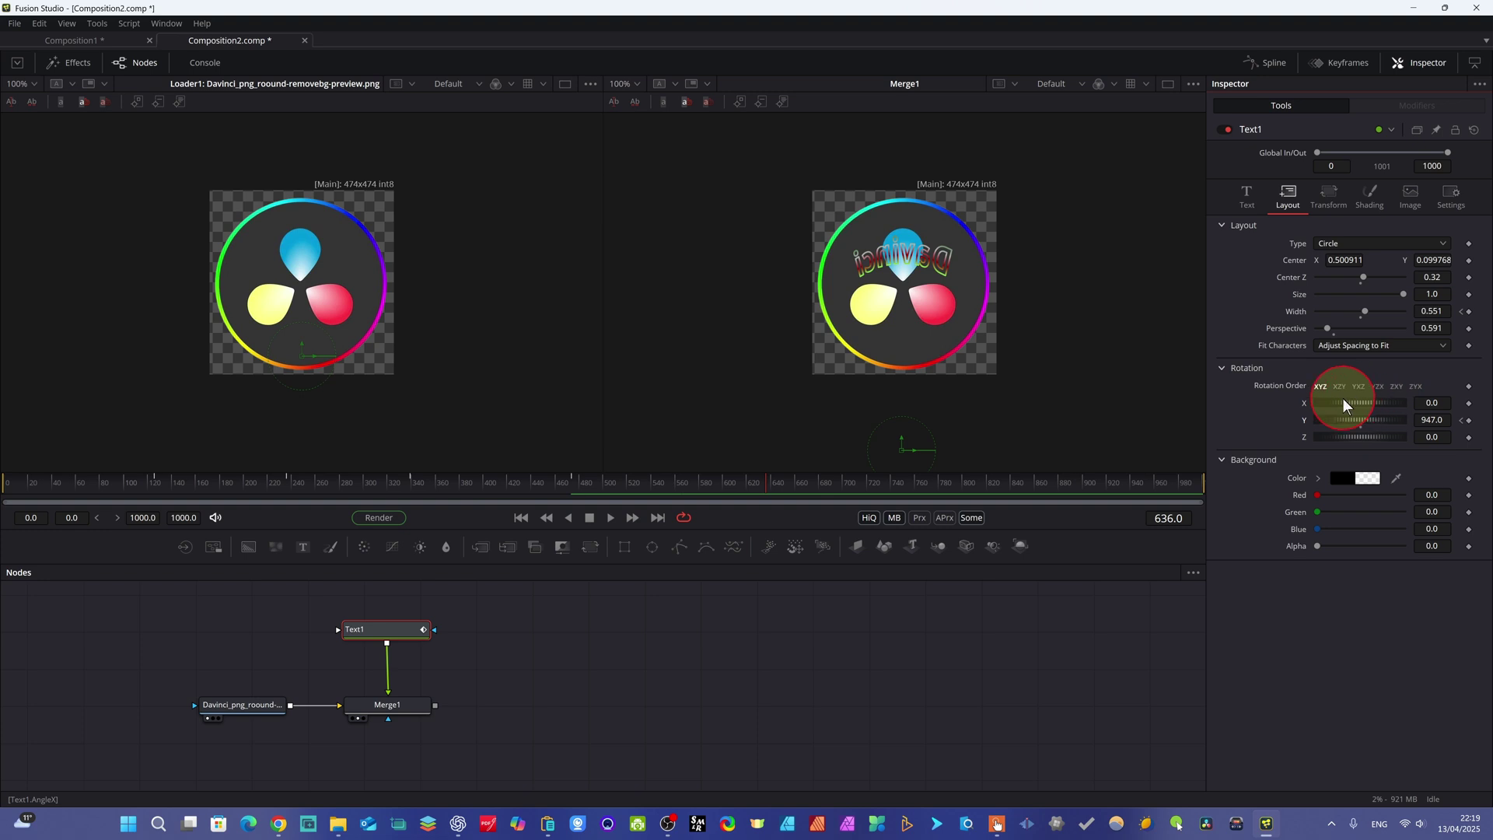
pyautogui.moveTo(1345, 420); pyautogui.dragTo(1376, 415)
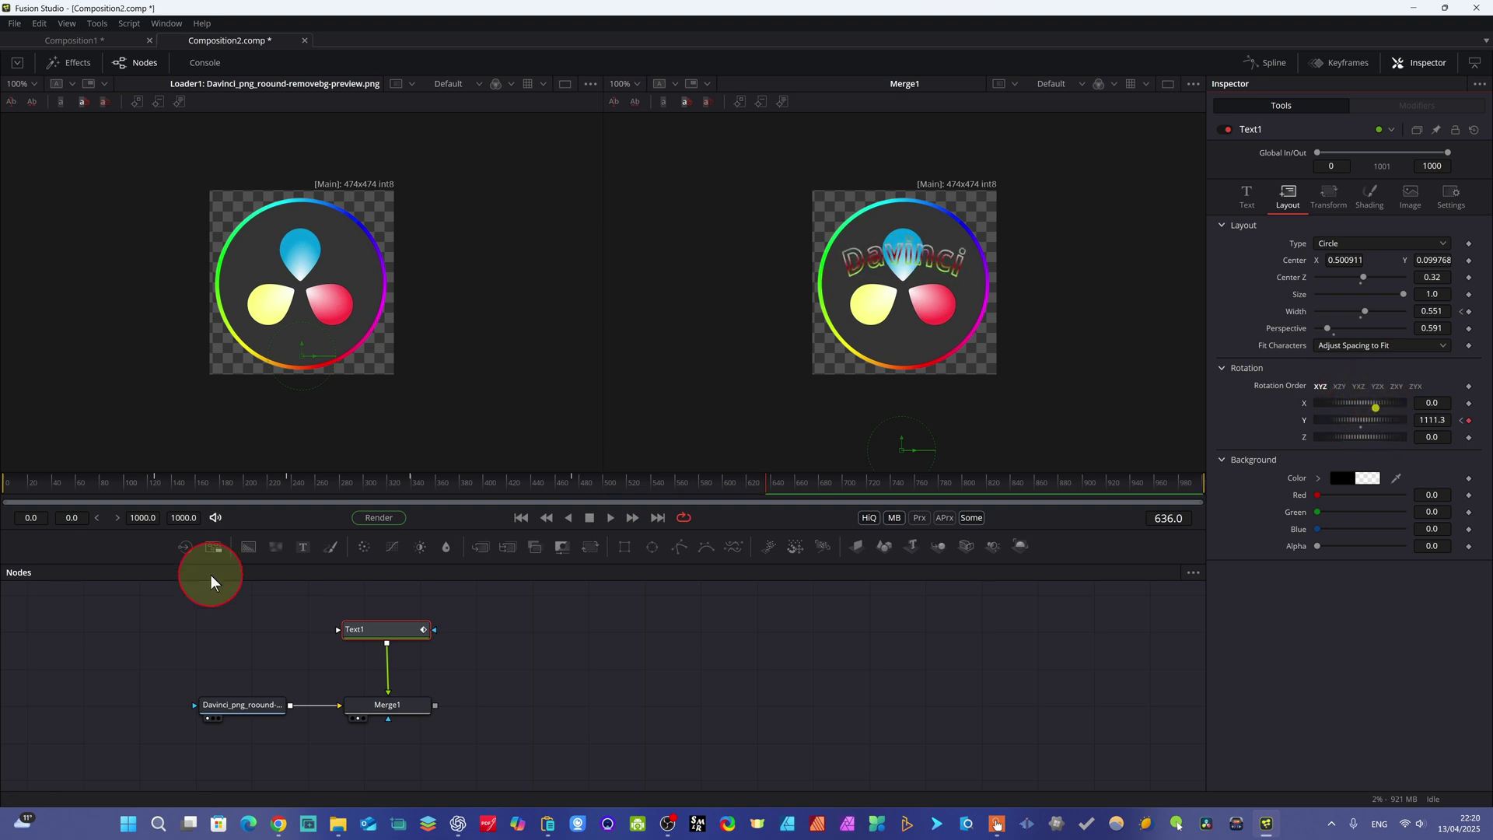
# Add a keyframe for the text layout's centre on frame 789 and set Center X to 0.520911
pyautogui.click(923, 477)
pyautogui.moveTo(923, 477); pyautogui.dragTo(950, 477)
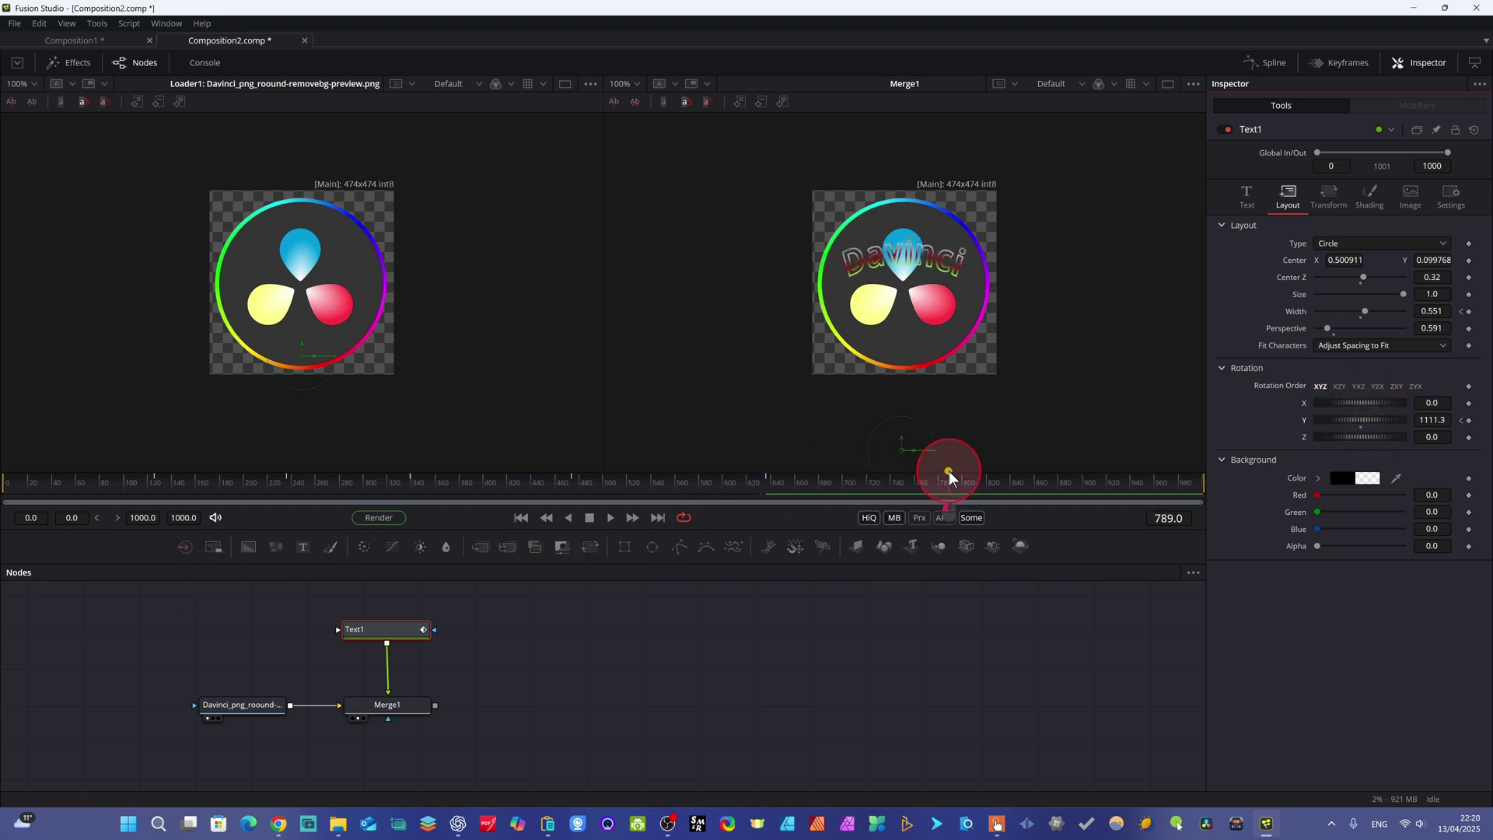
pyautogui.click(1335, 260)
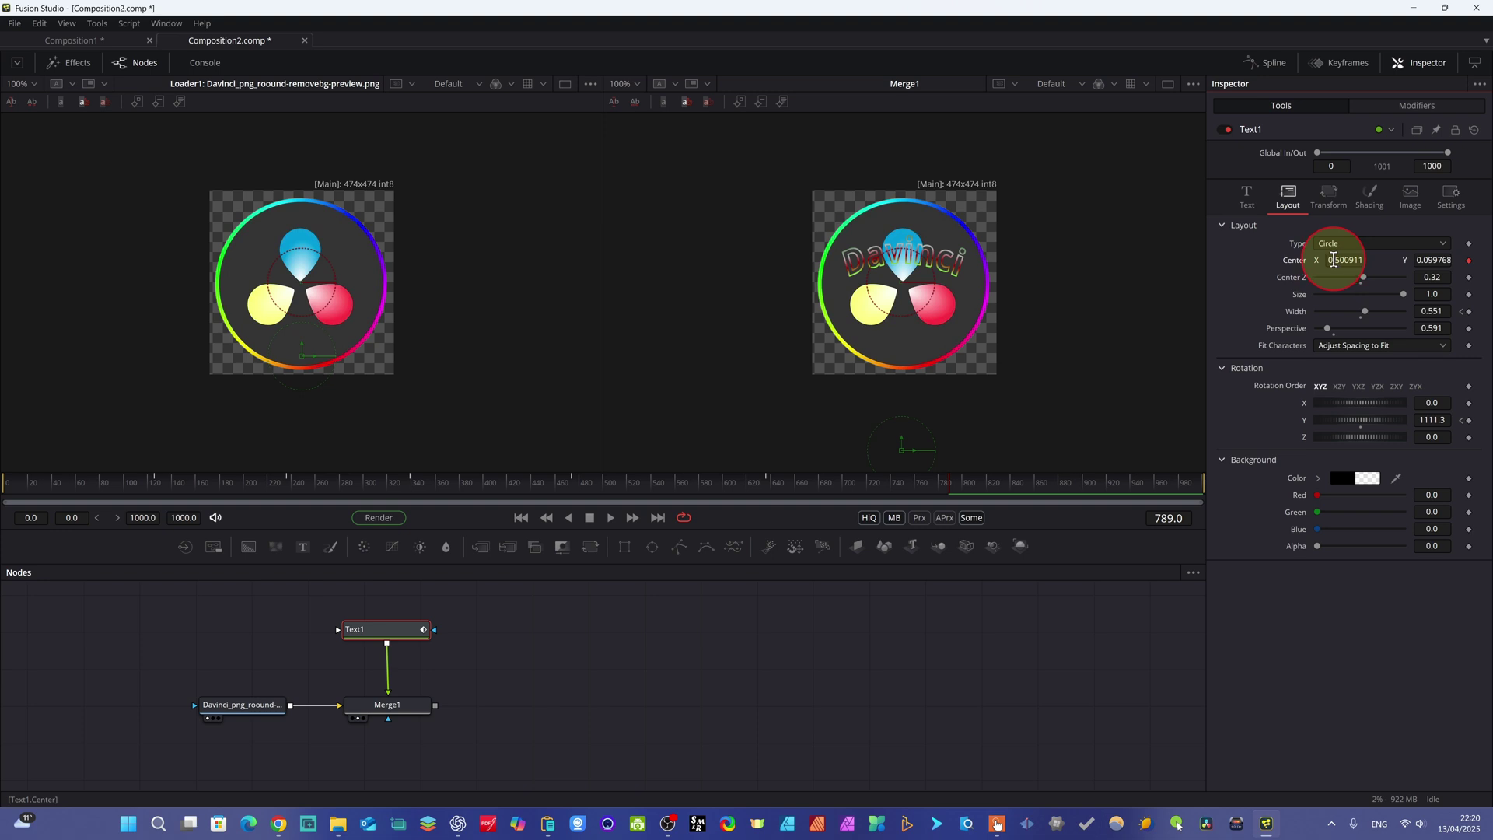
pyautogui.moveTo(1336, 259)
pyautogui.mouseDown()
pyautogui.moveTo(1389, 259)
pyautogui.moveTo(1350, 260)
pyautogui.mouseUp()
pyautogui.click(1454, 259)
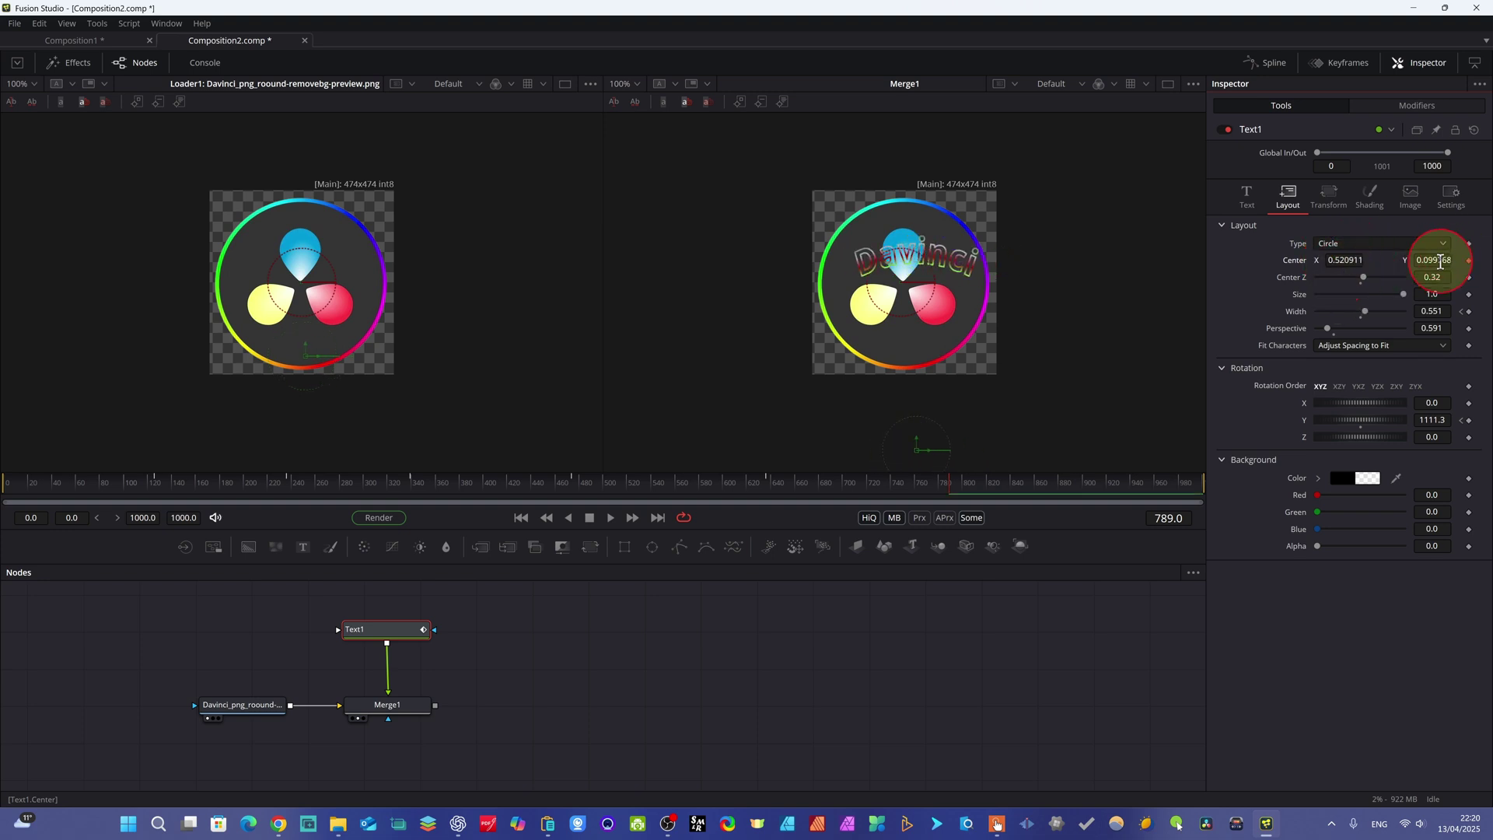
# Keyframe the text's centre with Y about -0.00823 on frame 839, and X about 0.503, Y about 0.078 on frame 881
pyautogui.moveTo(950, 482); pyautogui.dragTo(1009, 483)
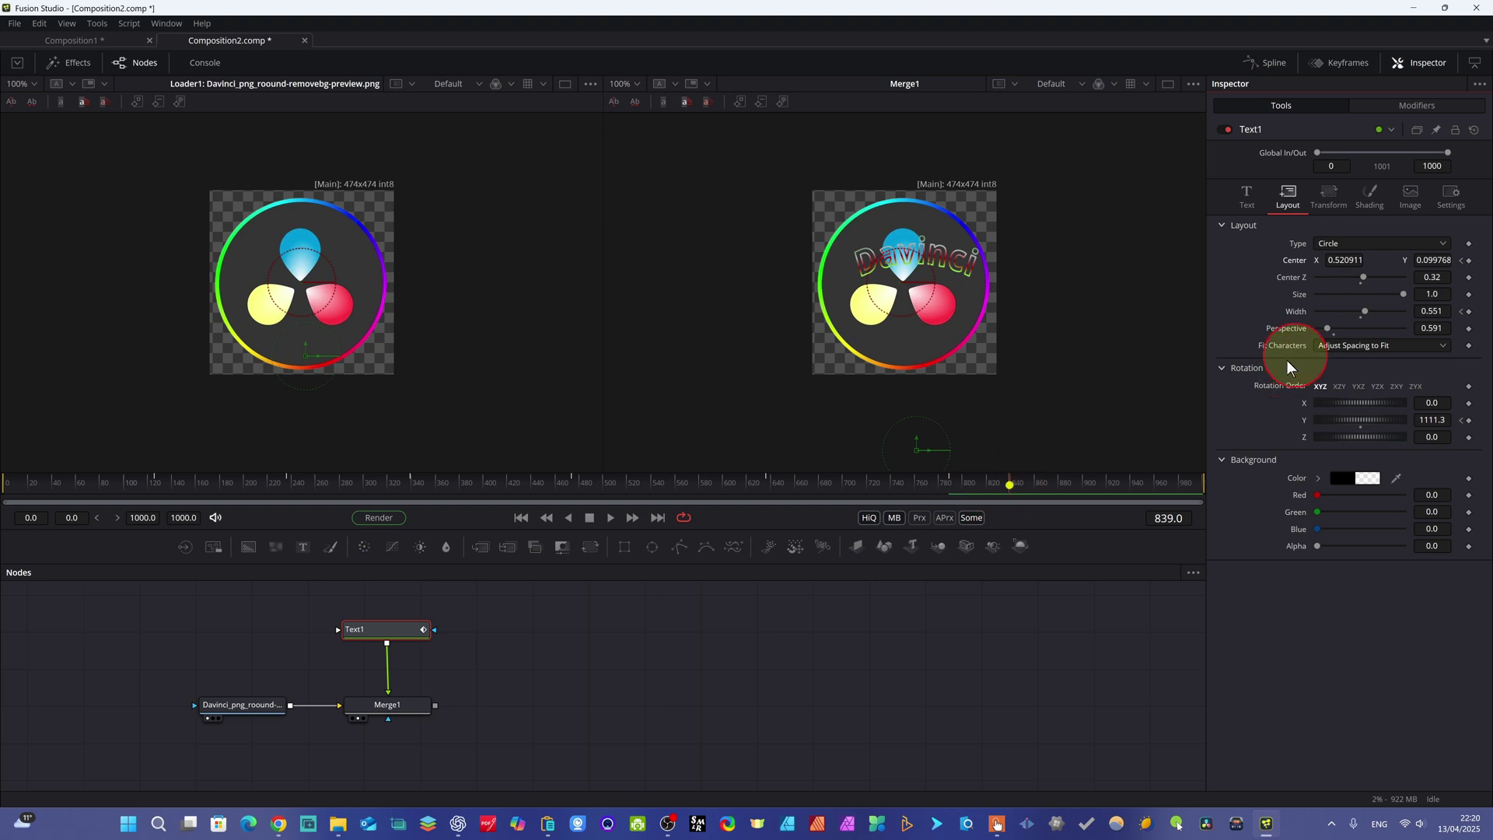
pyautogui.moveTo(1431, 261); pyautogui.dragTo(1361, 333)
pyautogui.moveTo(1010, 487); pyautogui.dragTo(1056, 492)
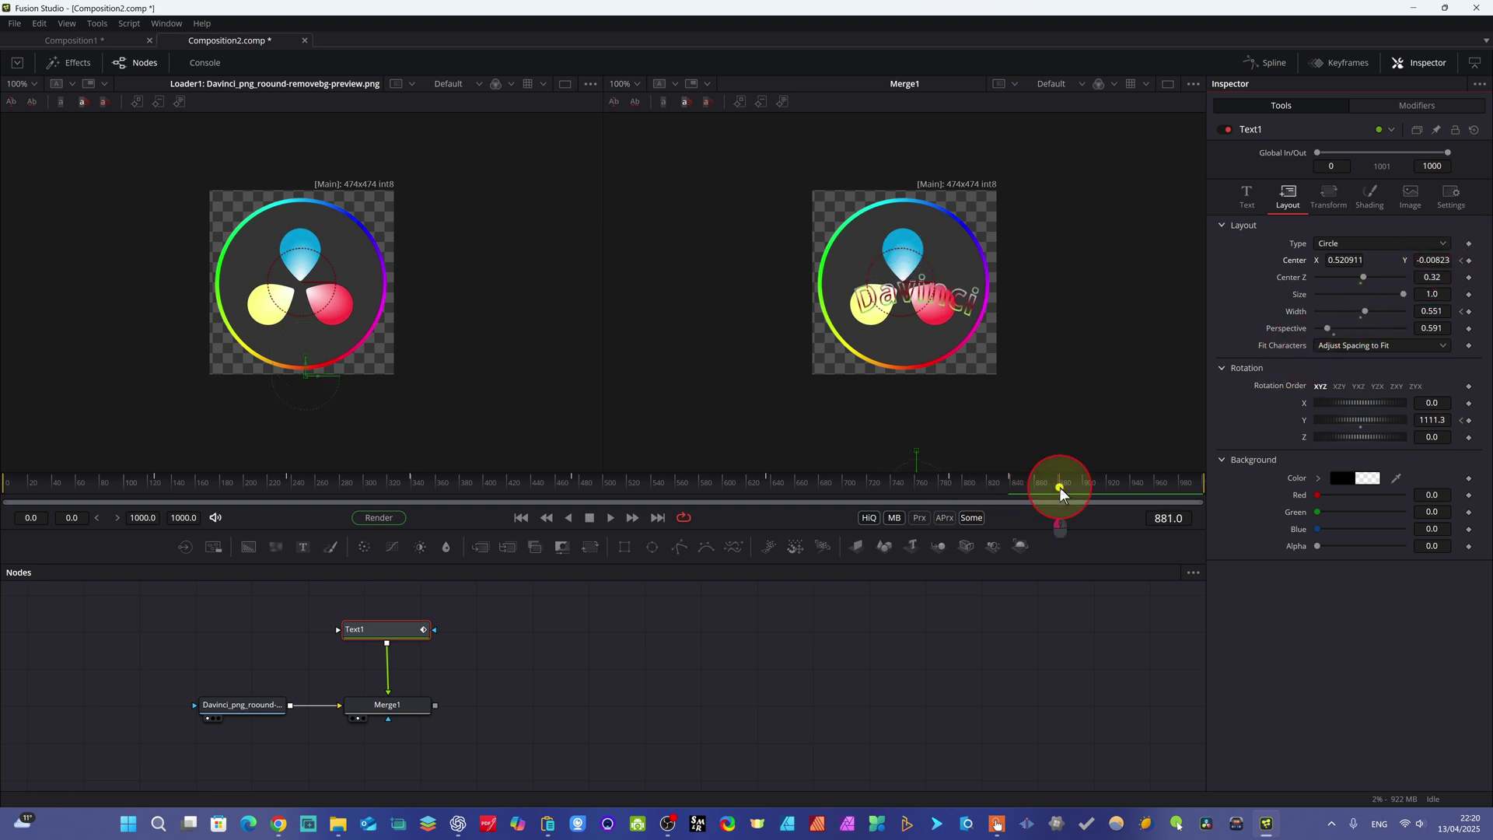
pyautogui.moveTo(1431, 261); pyautogui.dragTo(1490, 238)
pyautogui.moveTo(1287, 263); pyautogui.dragTo(1330, 258)
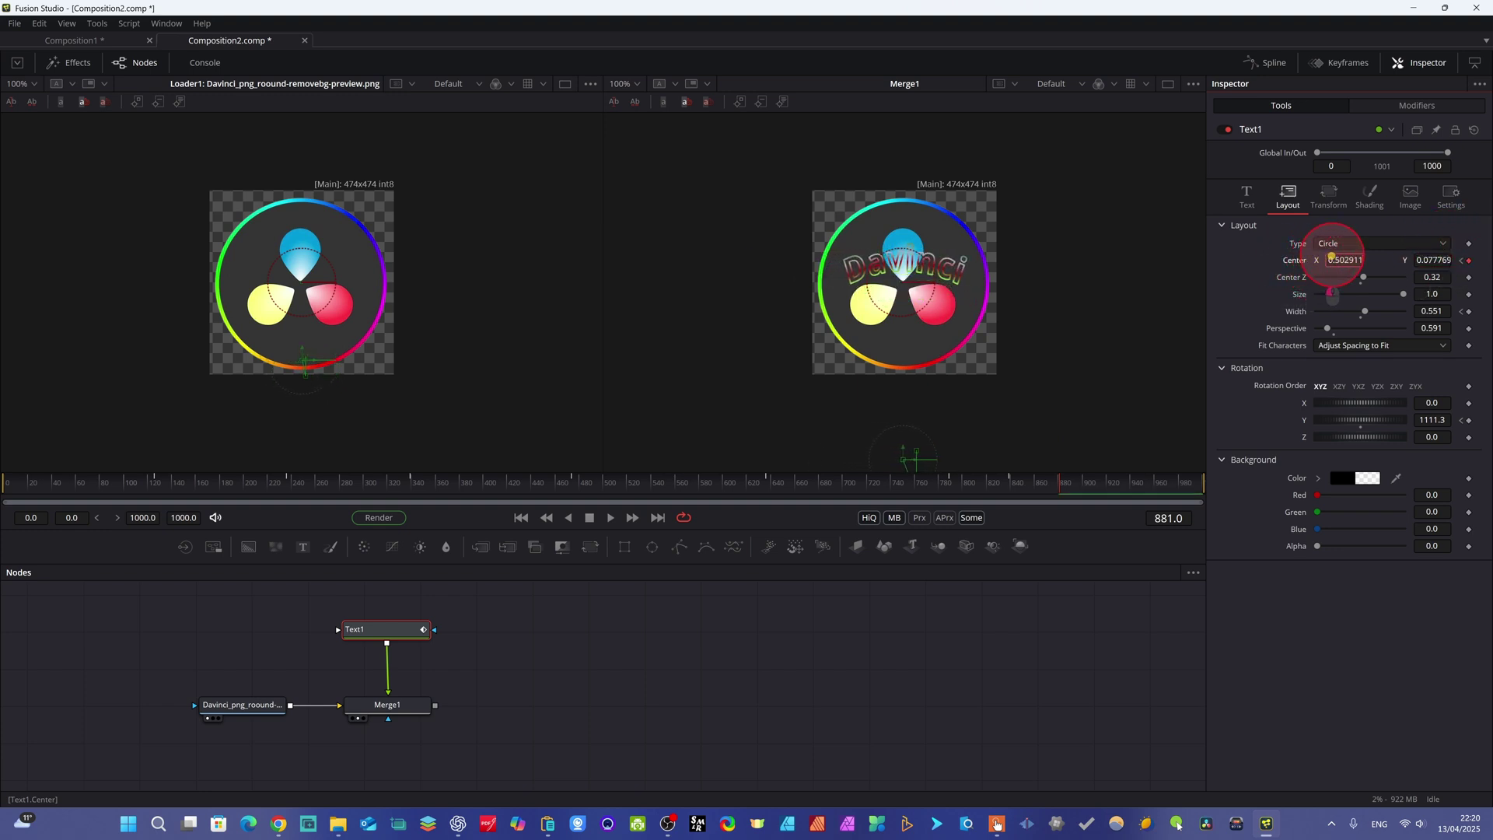
# Keyframe the text's Y rotation at about 1445.2 on frame 979
pyautogui.click(1062, 490)
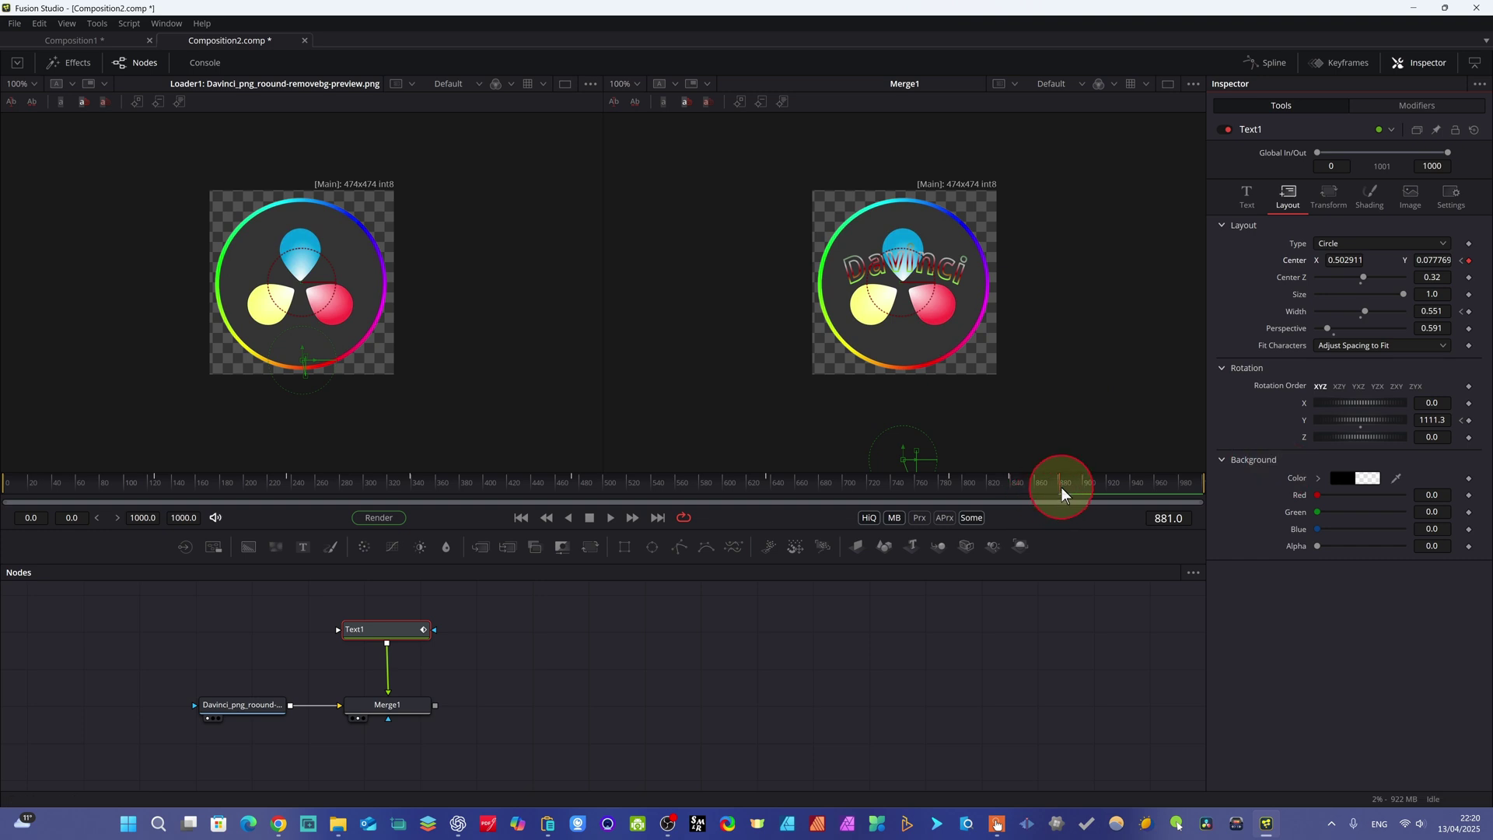
pyautogui.moveTo(1062, 491); pyautogui.dragTo(1179, 498)
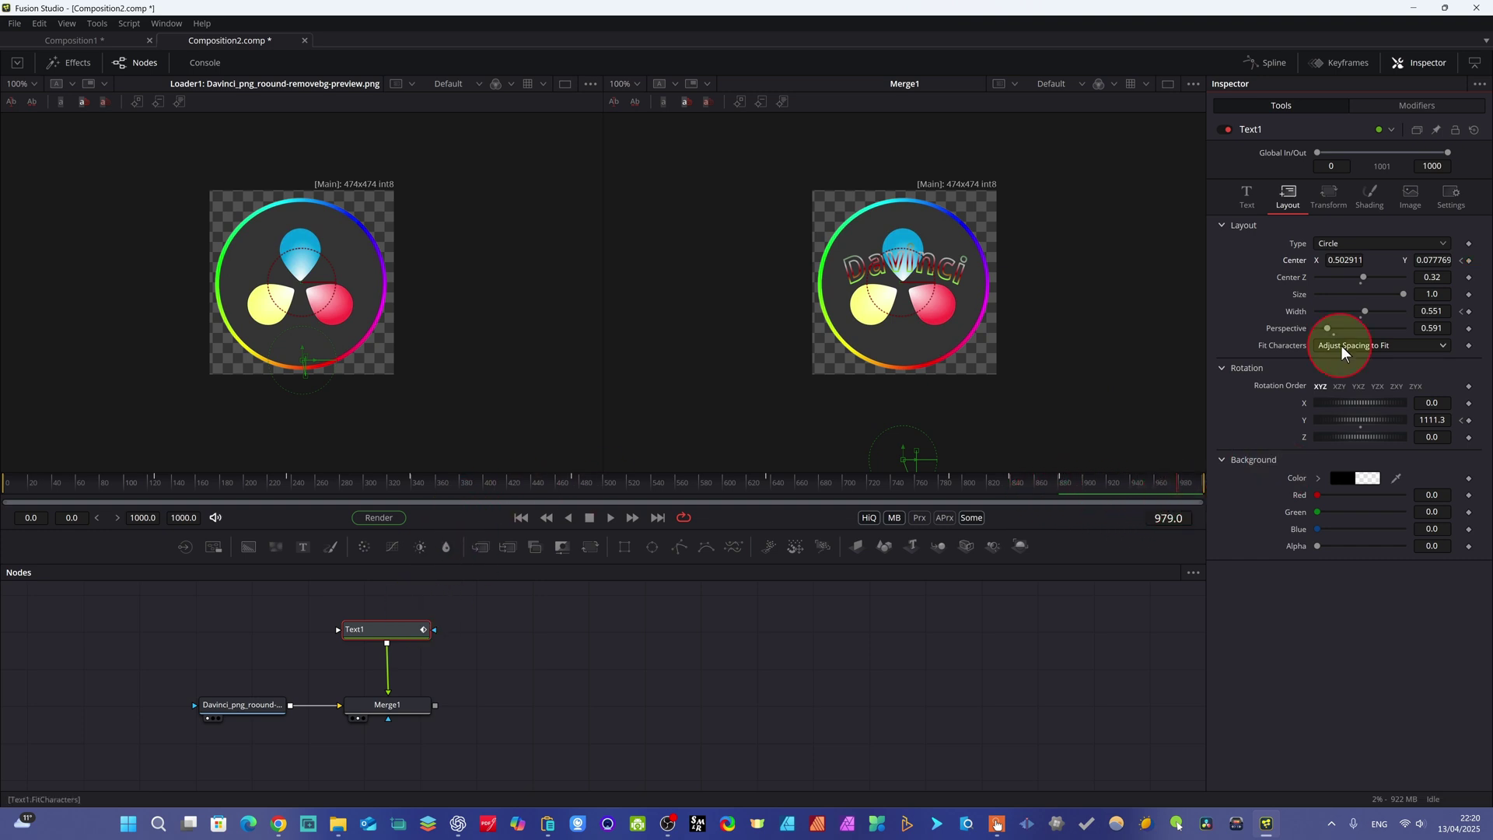
pyautogui.moveTo(1336, 422); pyautogui.dragTo(1400, 424)
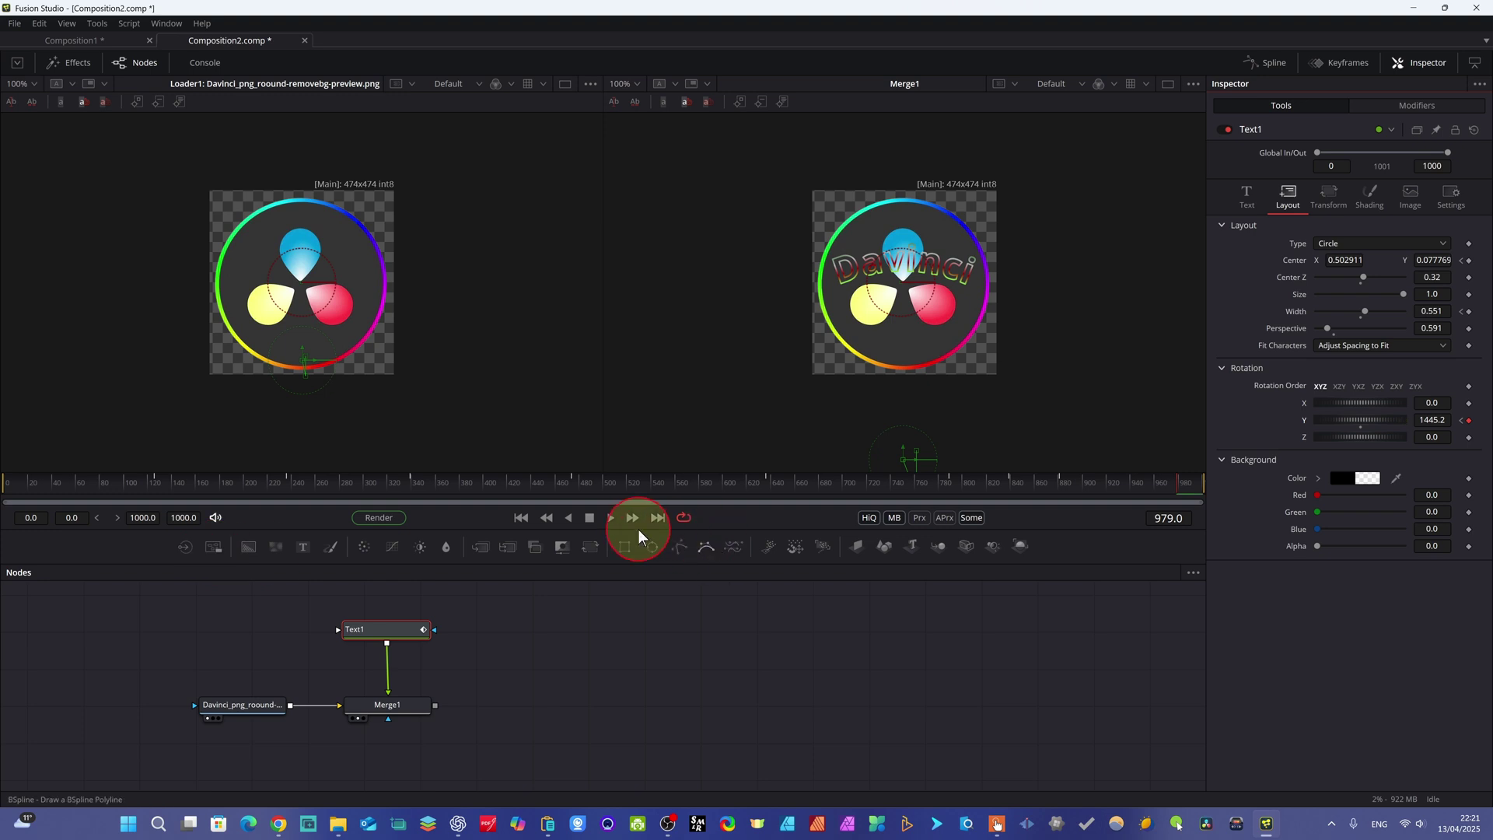
# Play back the text animation in the merged view and stop it near the start of the timeline
pyautogui.click(609, 519)
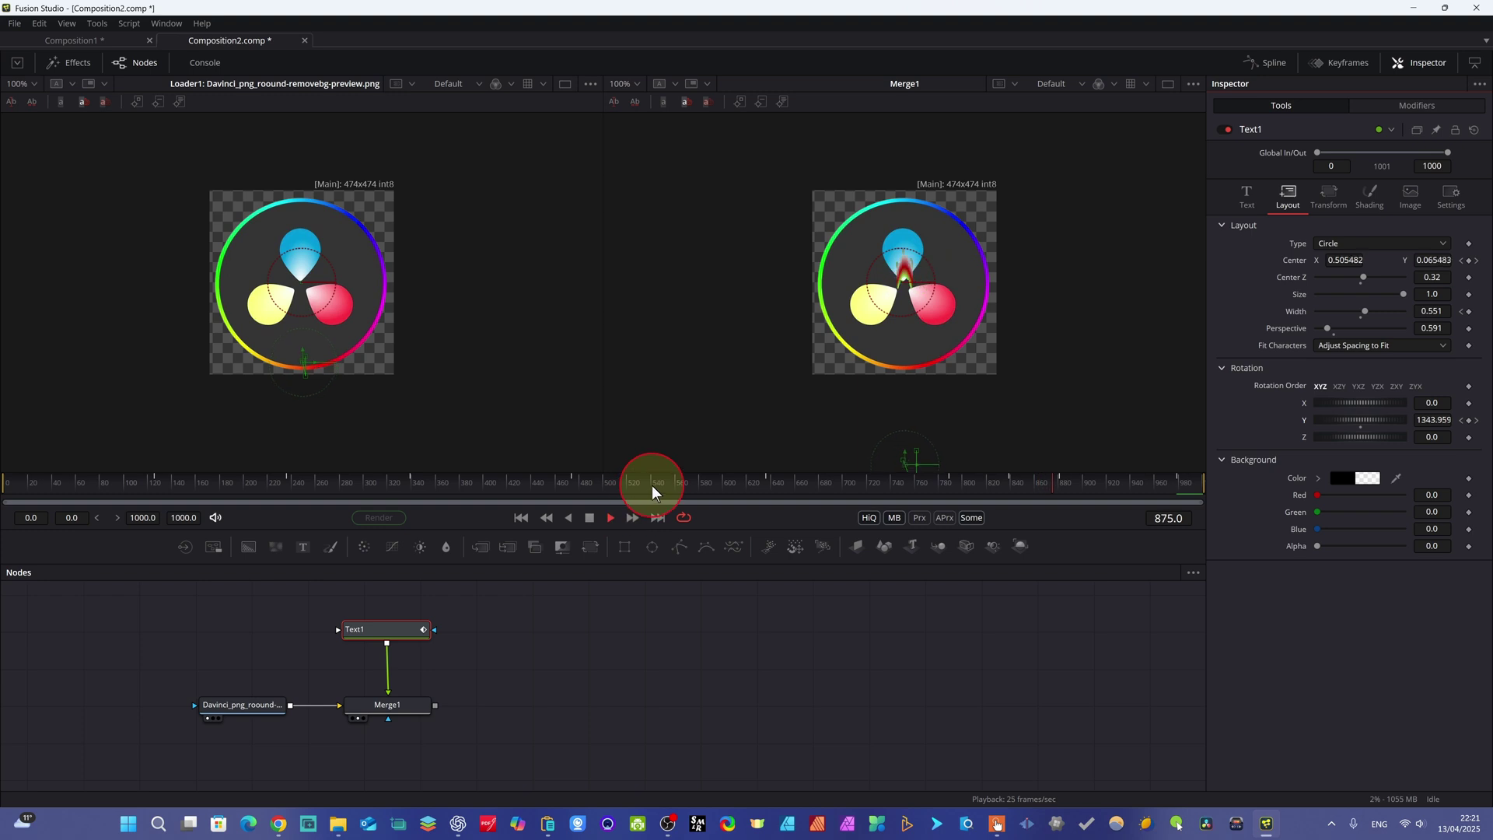
pyautogui.click(589, 518)
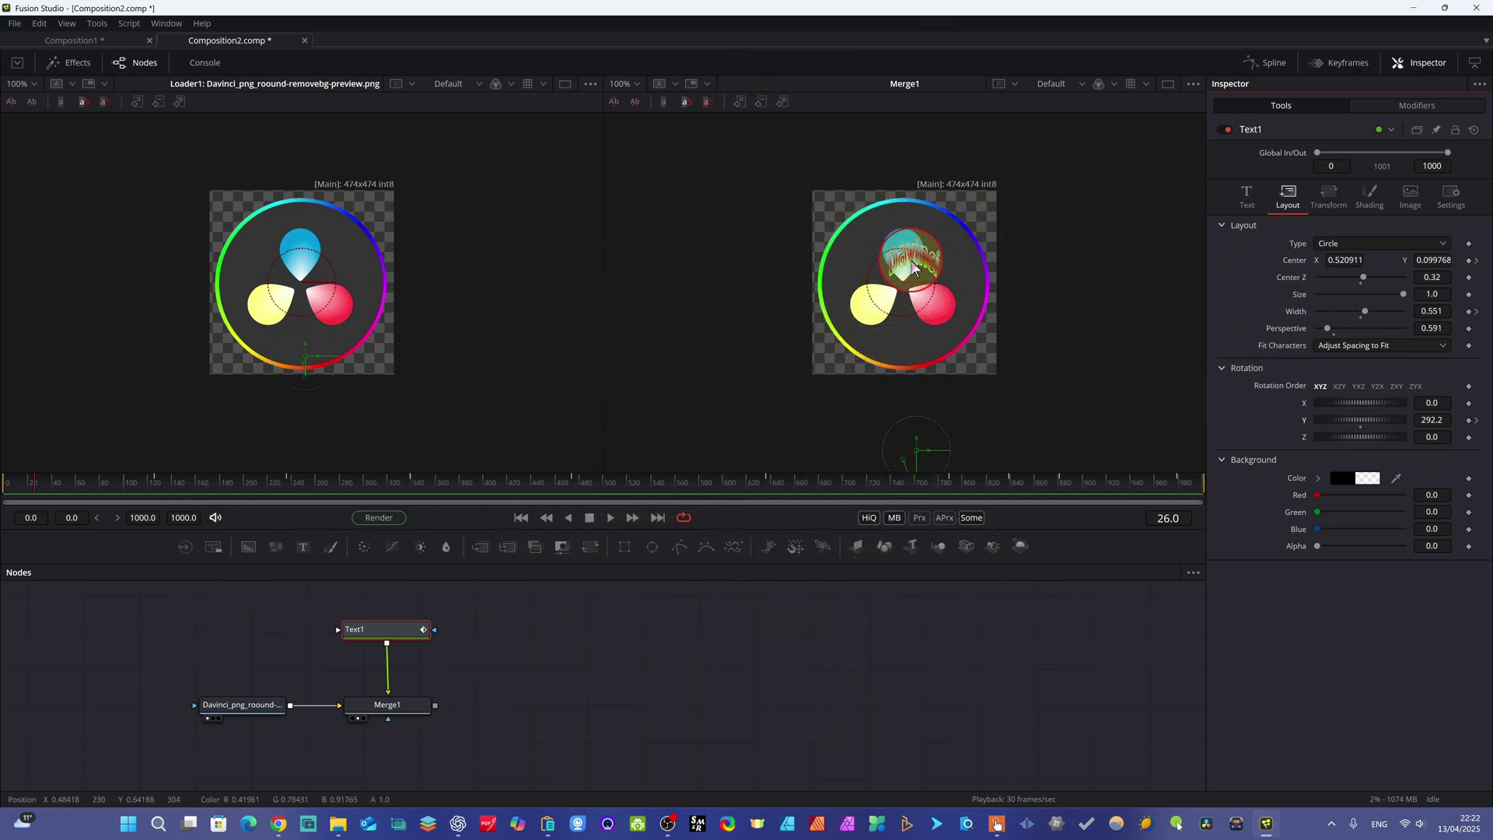
pyautogui.moveTo(914, 267); pyautogui.dragTo(937, 280)
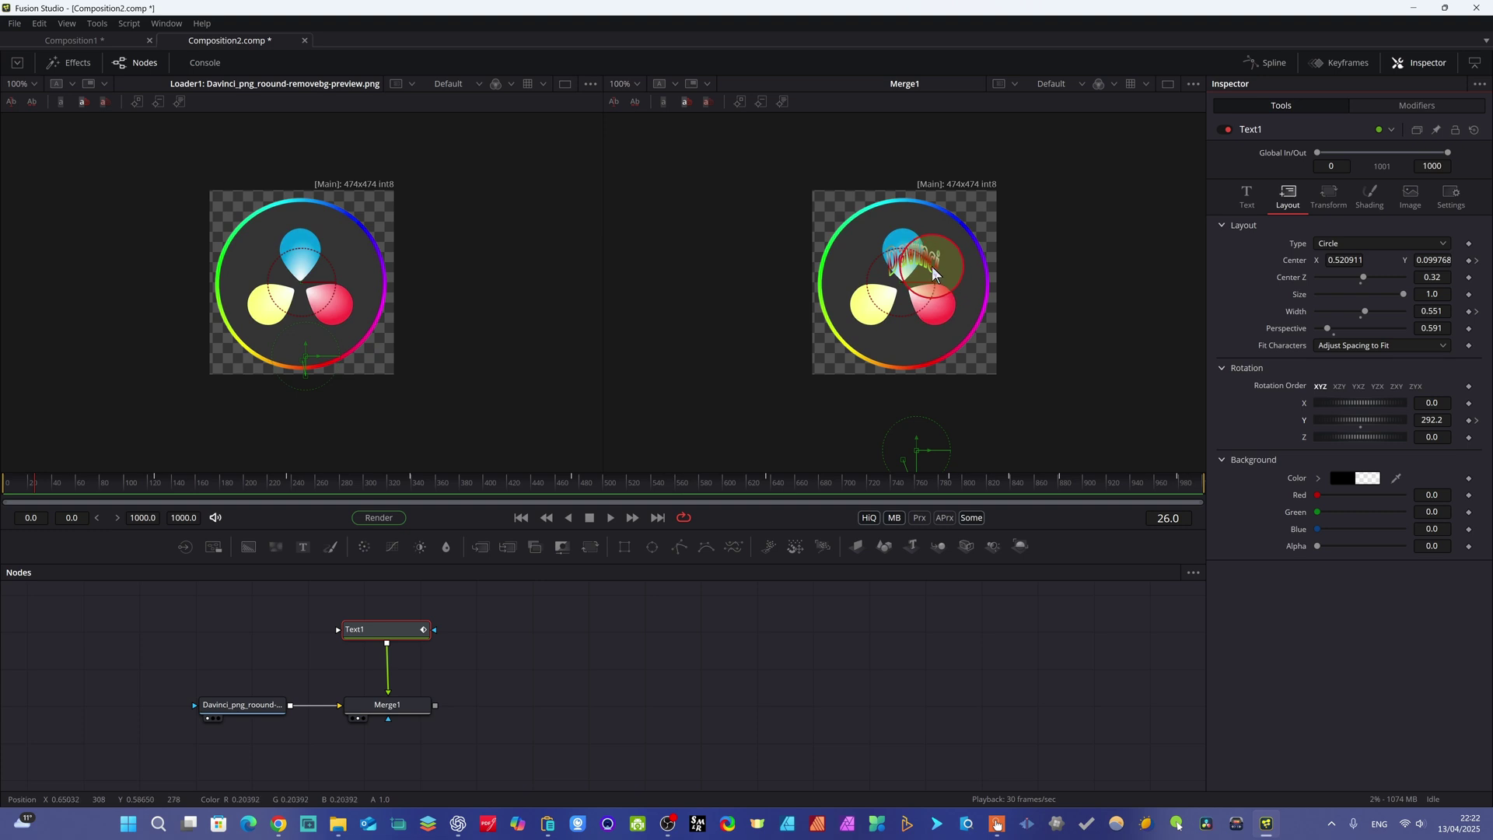
pyautogui.moveTo(933, 272); pyautogui.dragTo(618, 339)
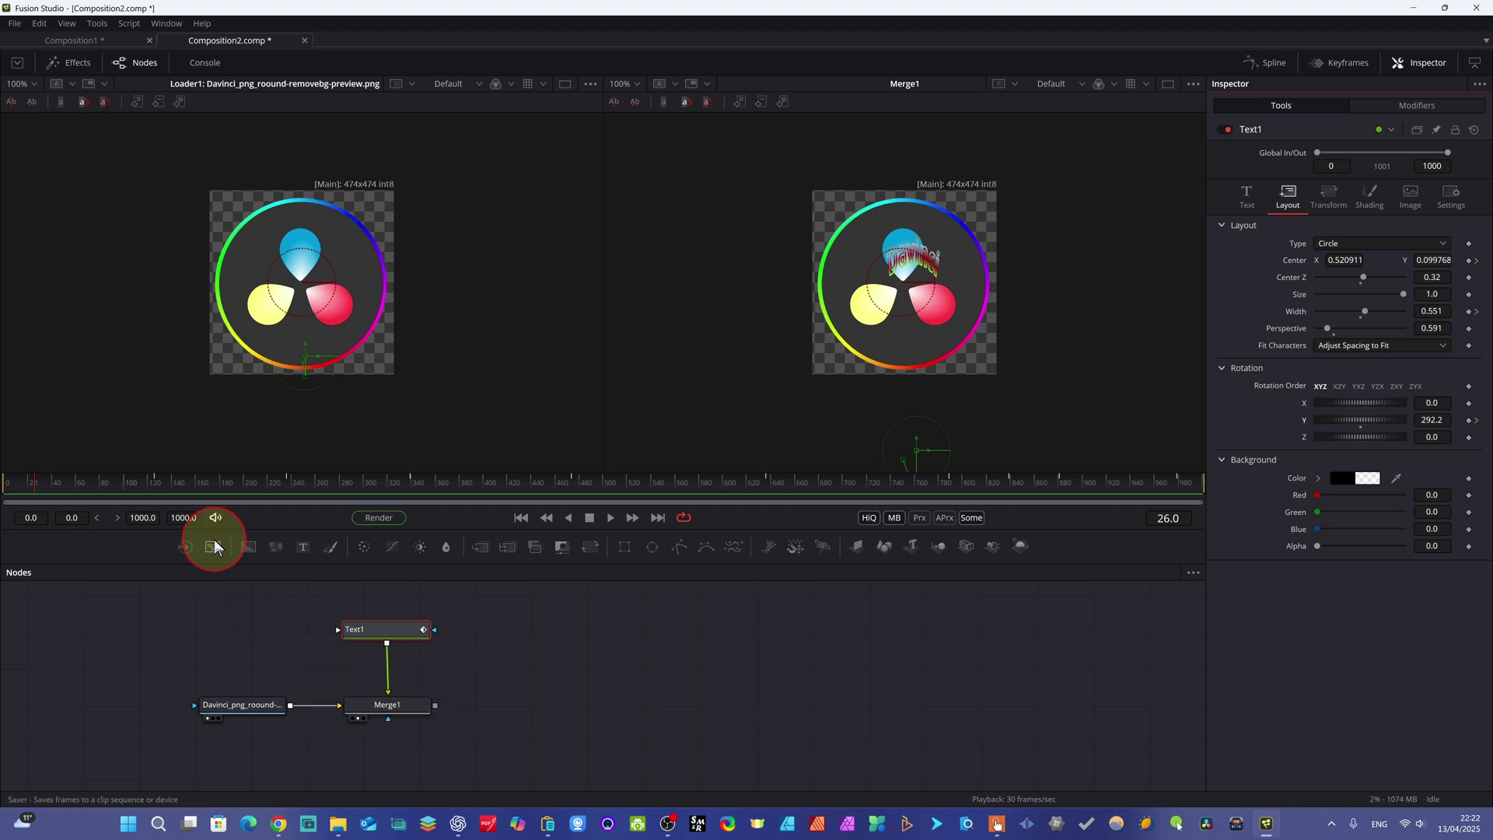
# Add a Saver node after Merge1 with the file name Davinci Demo in the Meld record folder, and place it beside Merge1
pyautogui.moveTo(215, 707)
pyautogui.click(394, 705)
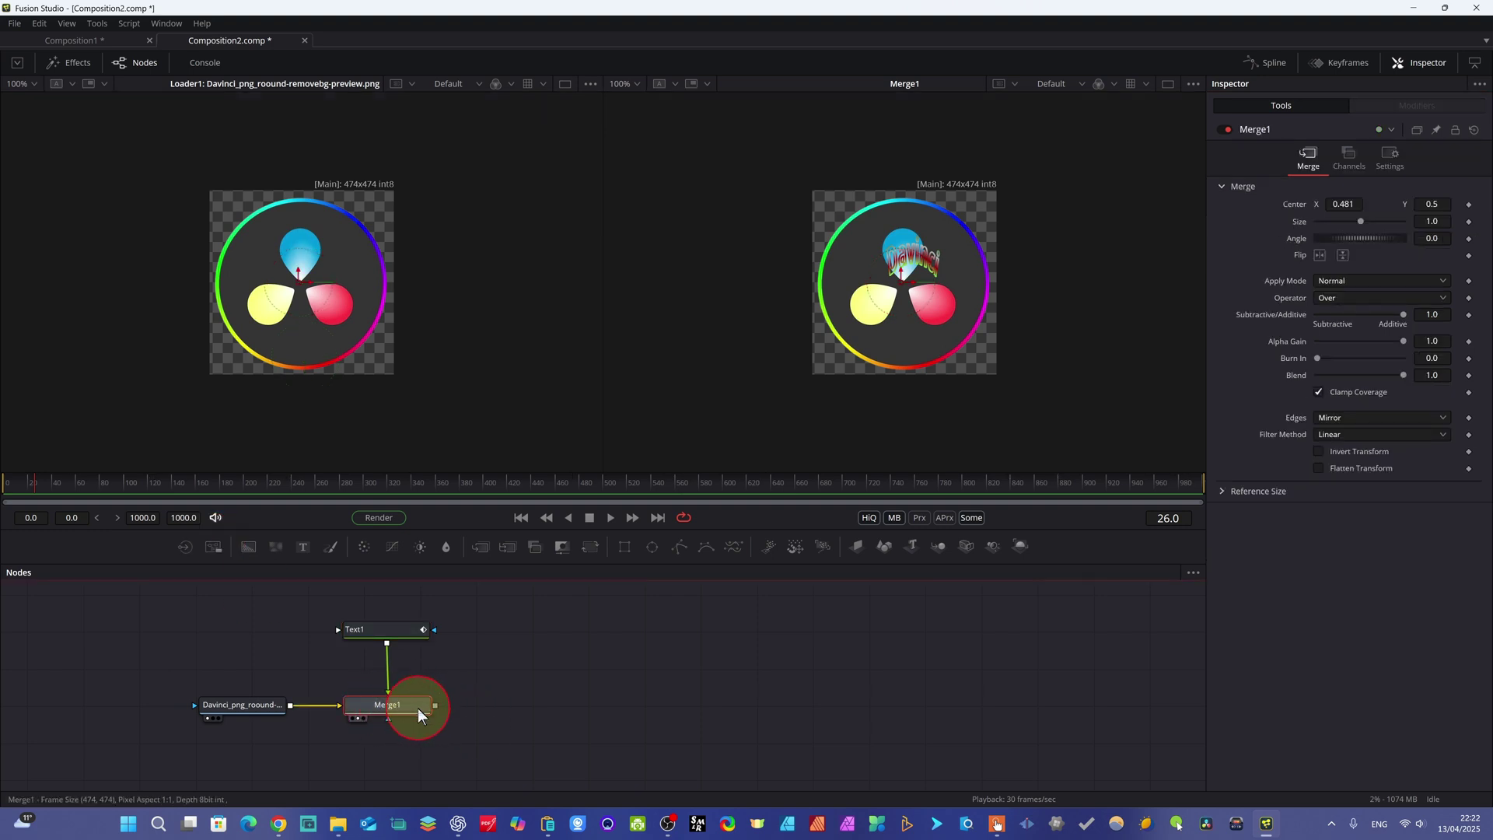
pyautogui.click(216, 548)
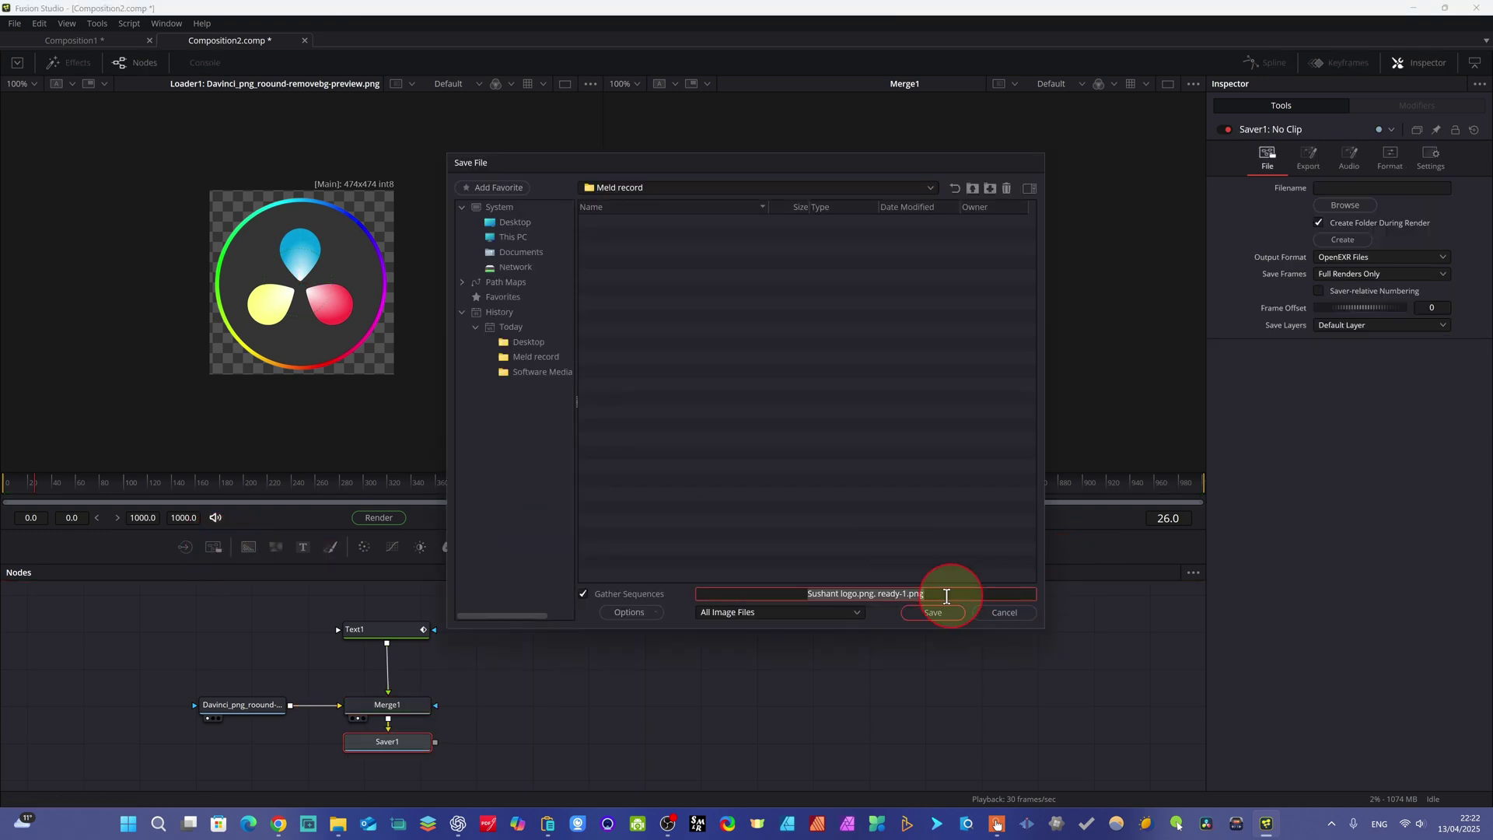
pyautogui.click(818, 591)
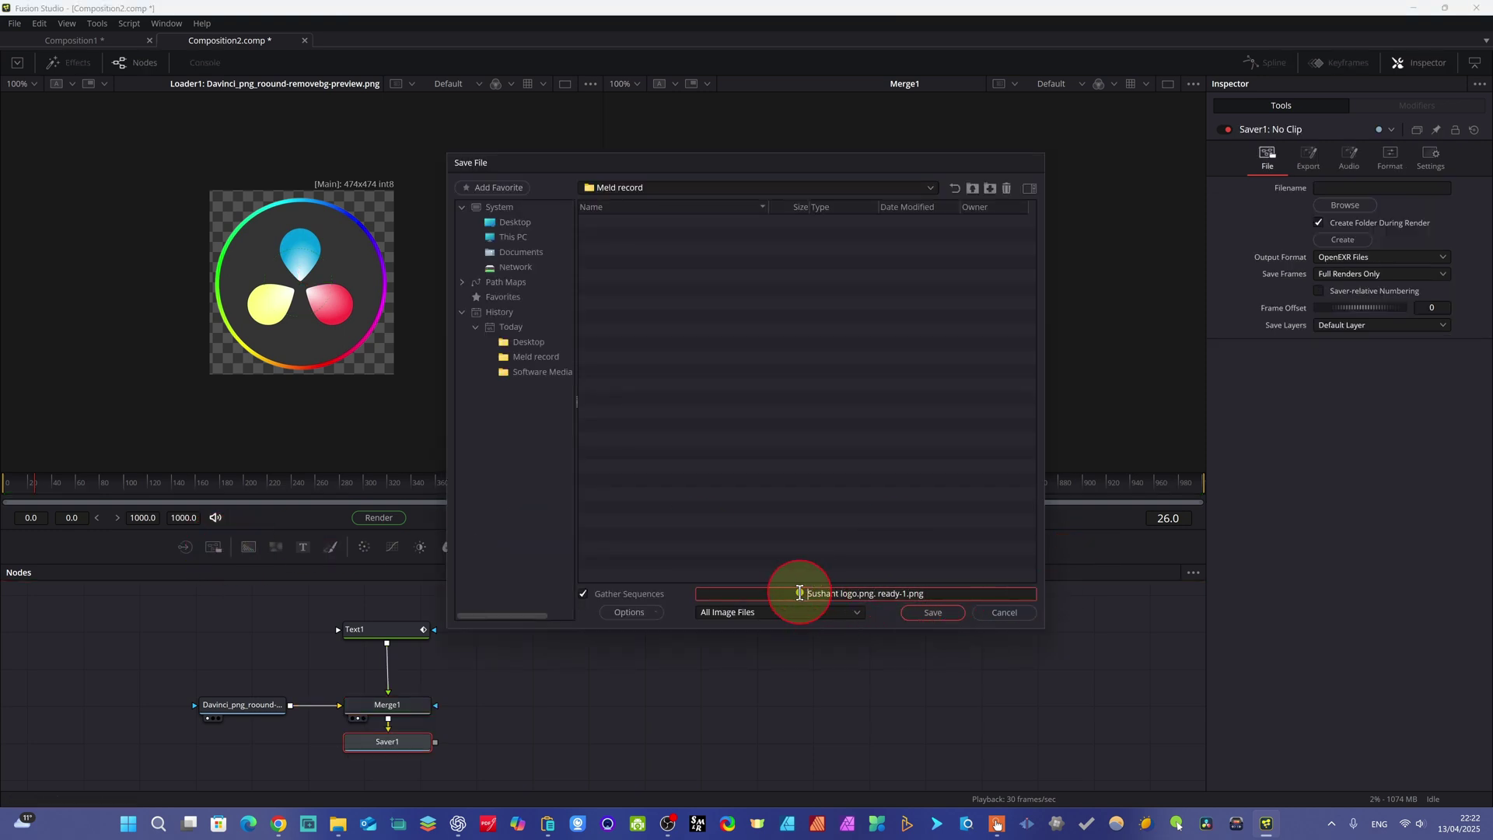
pyautogui.write('Davinci Demo')
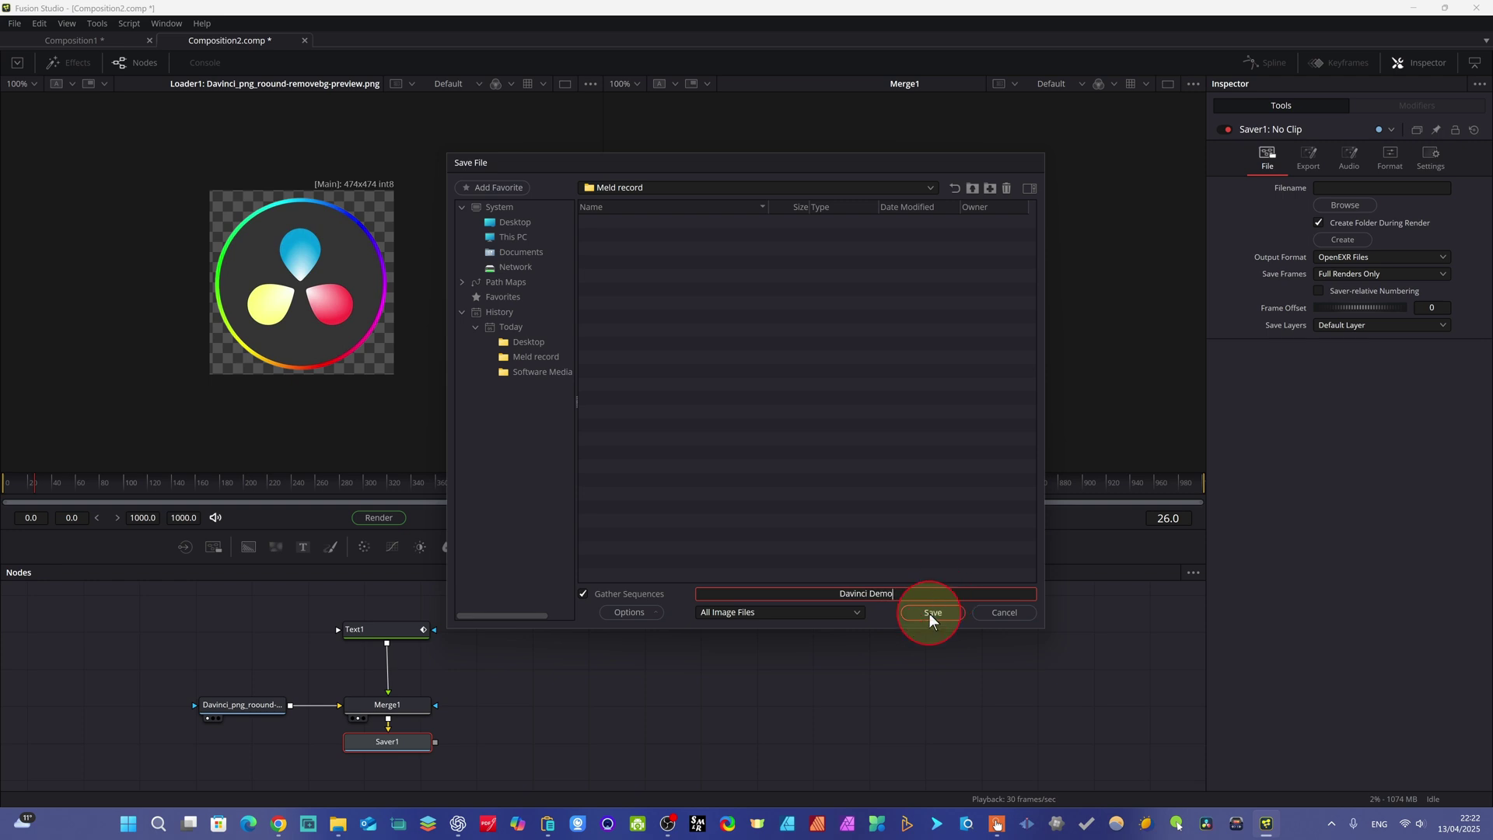
pyautogui.click(932, 613)
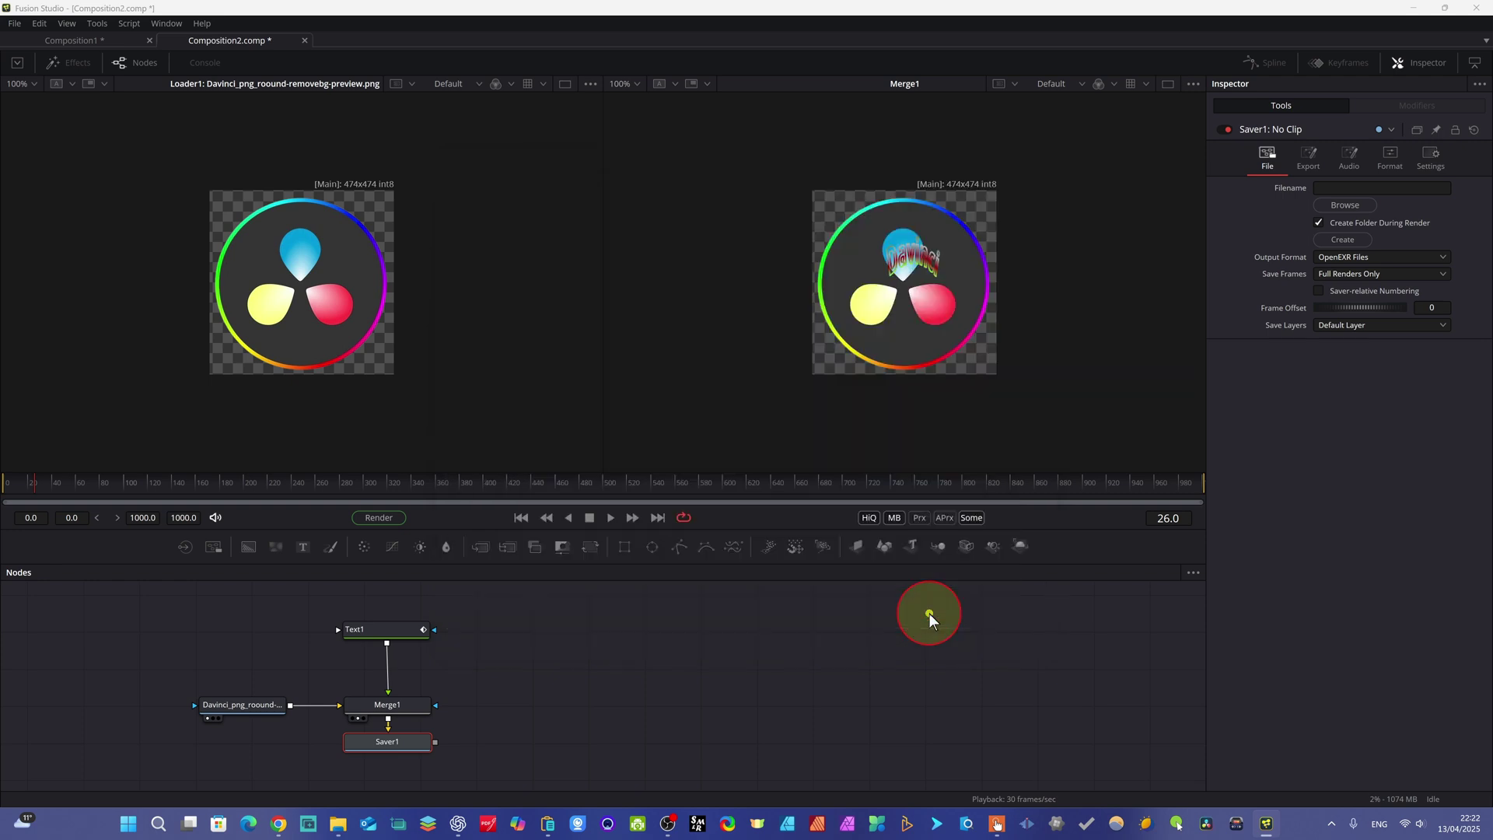
pyautogui.moveTo(406, 744); pyautogui.dragTo(543, 707)
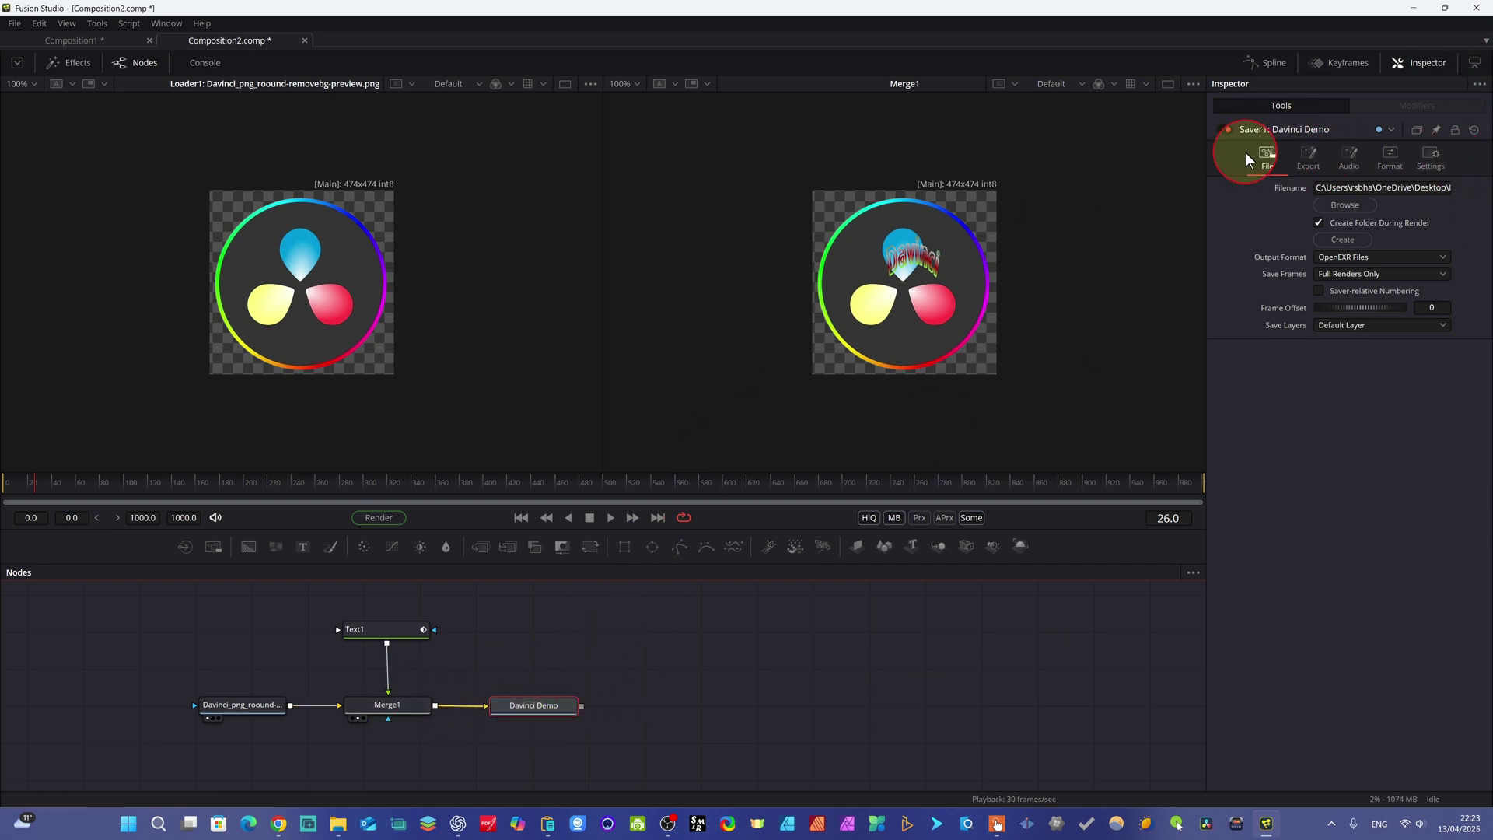
# Change the Saver's output file type to QuickTime Movies, keeping the name Davinci Demo in the Meld record folder
pyautogui.click(388, 705)
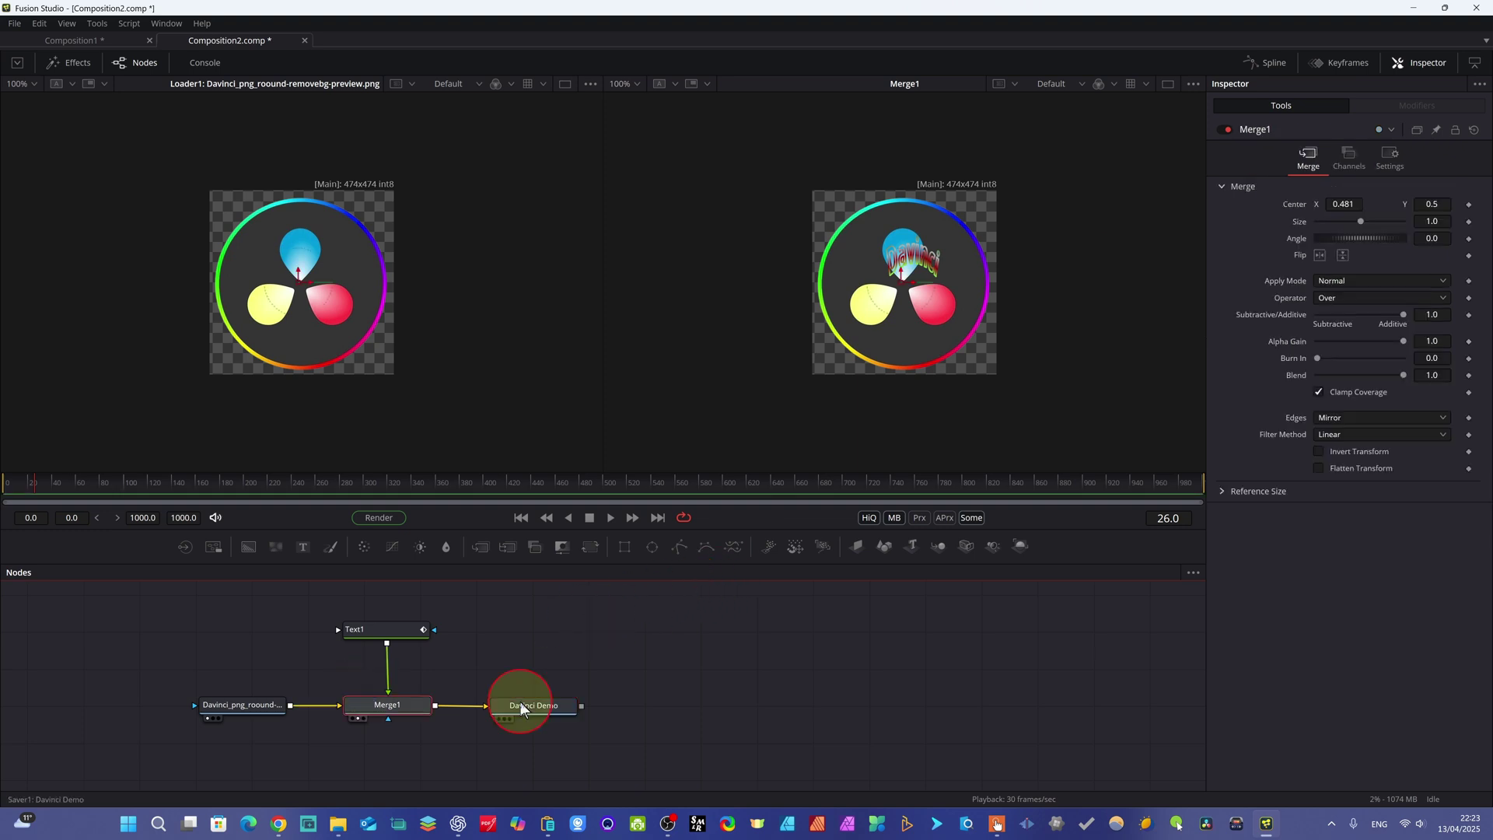
pyautogui.click(527, 714)
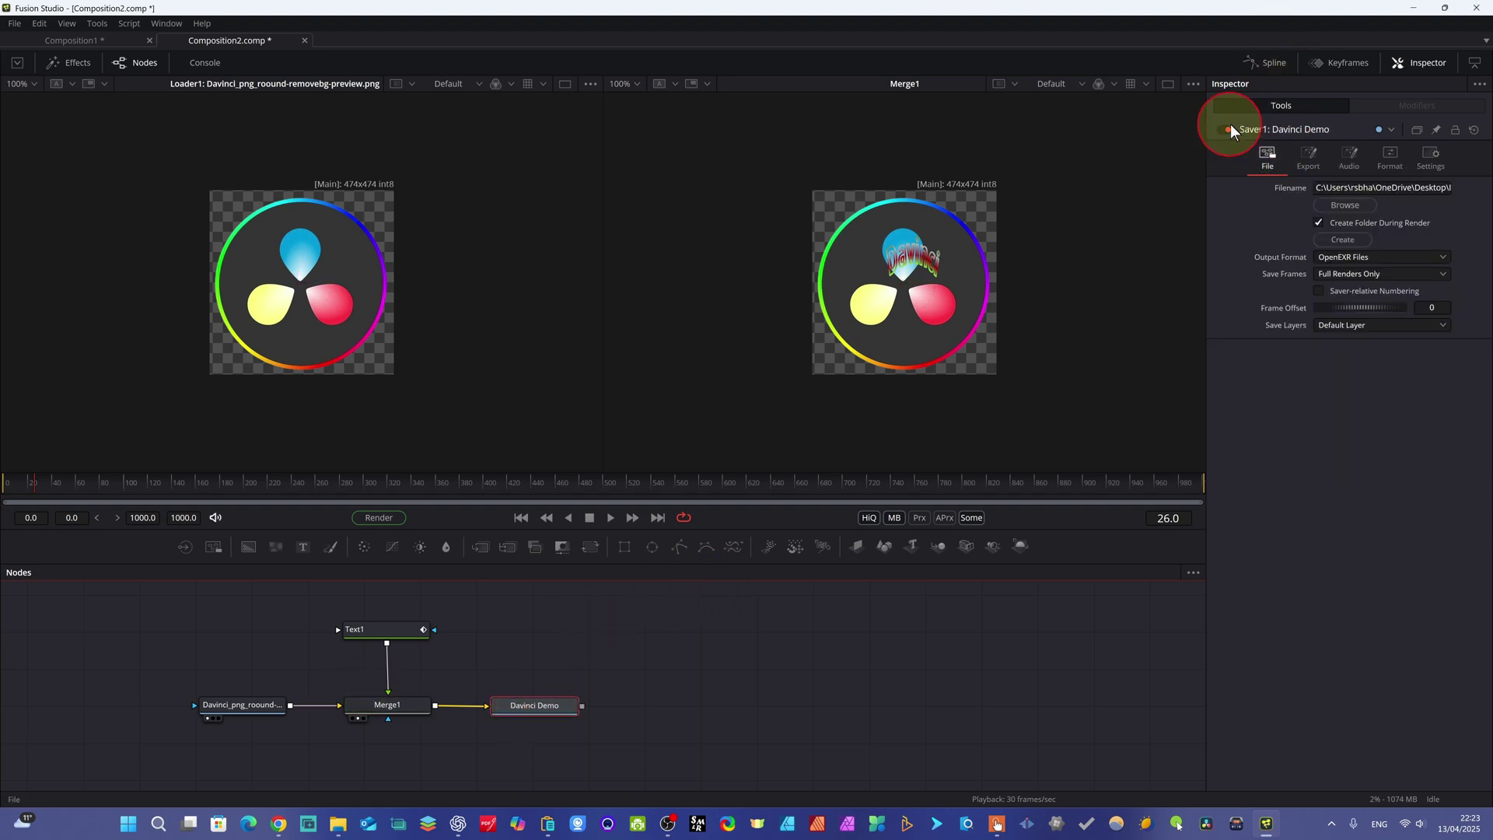
pyautogui.click(1350, 205)
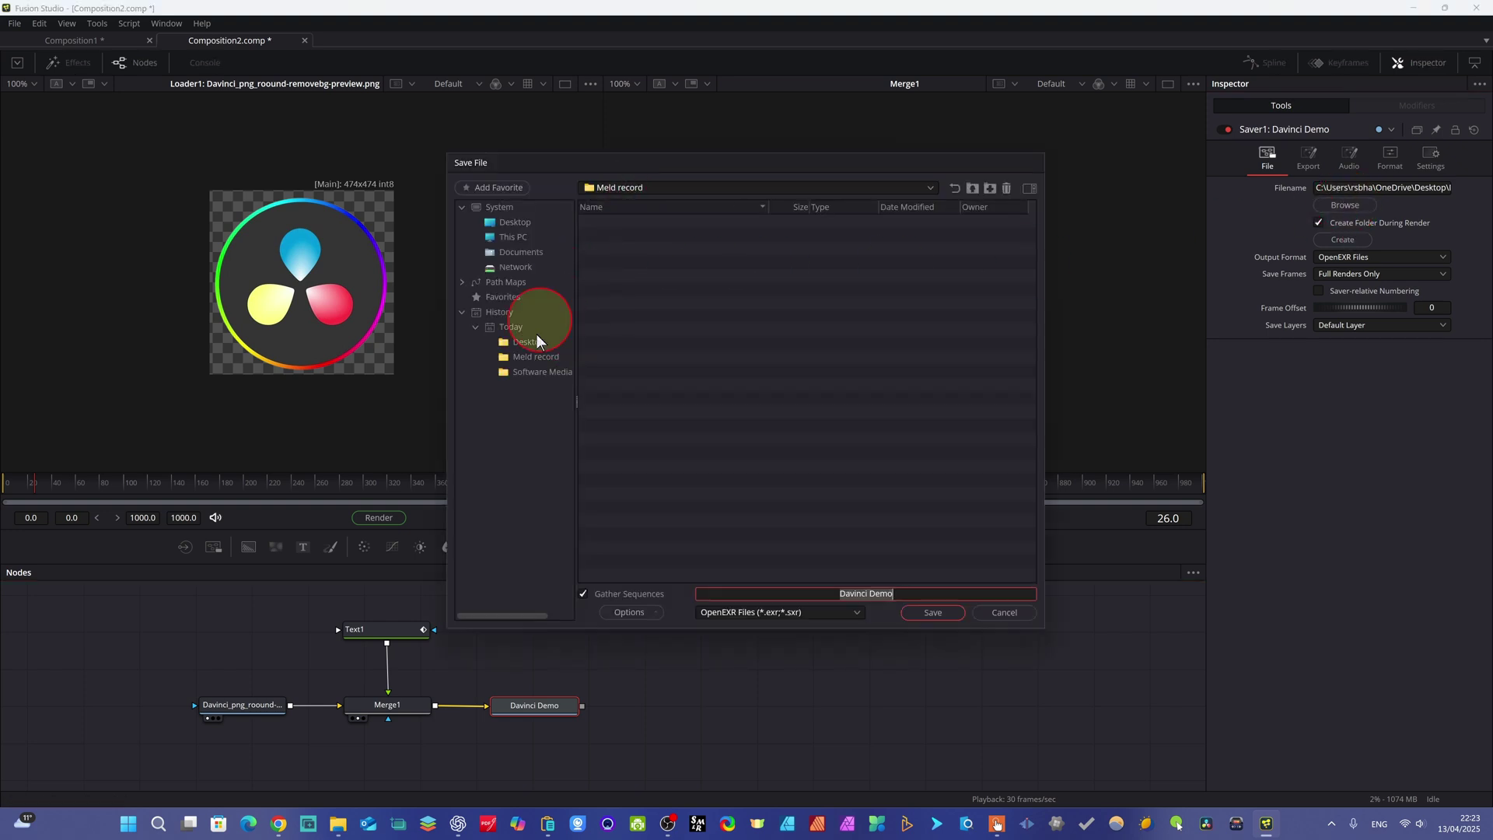
pyautogui.click(617, 189)
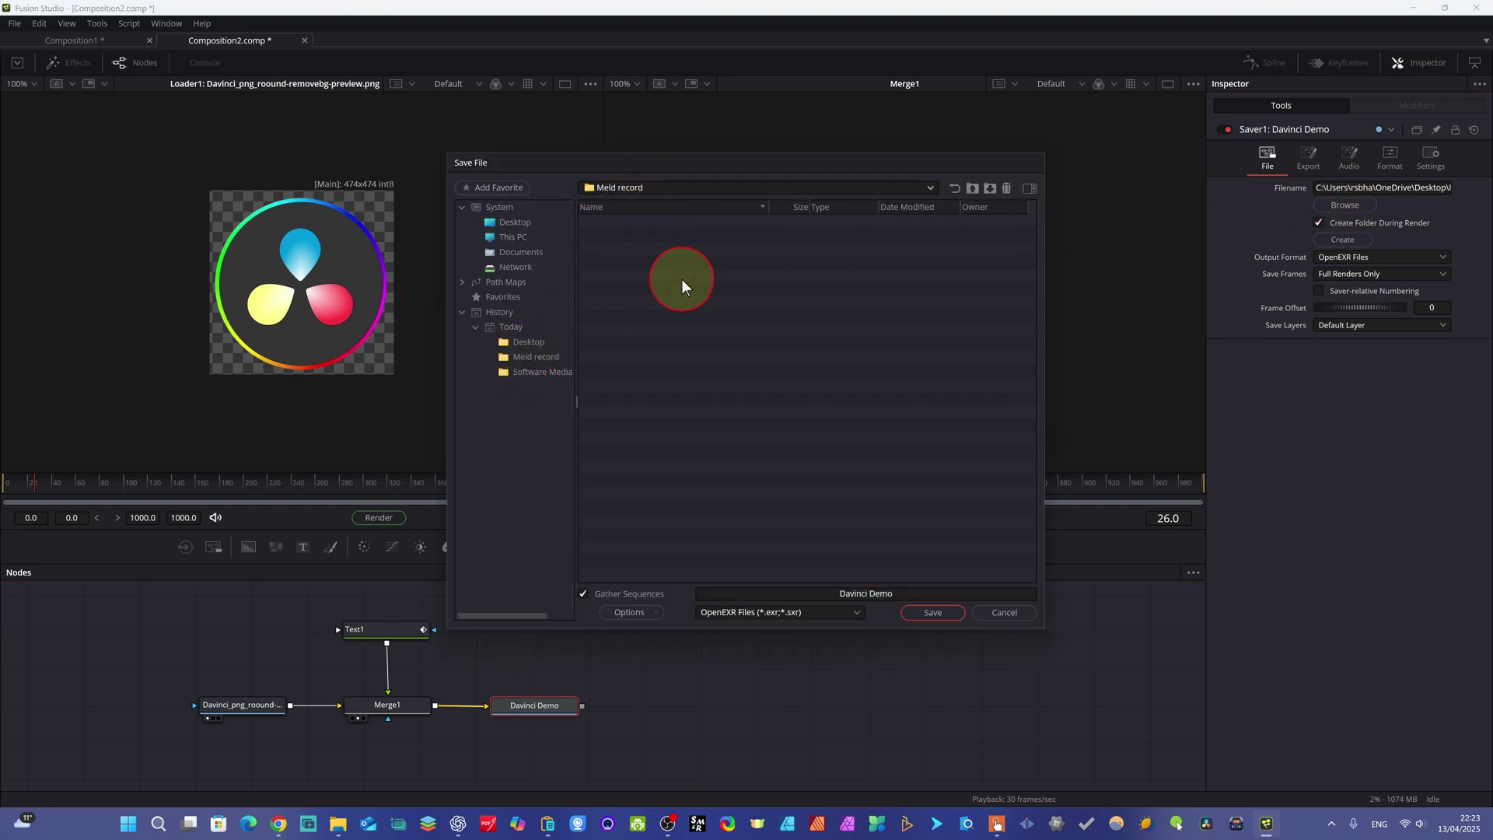
pyautogui.click(856, 613)
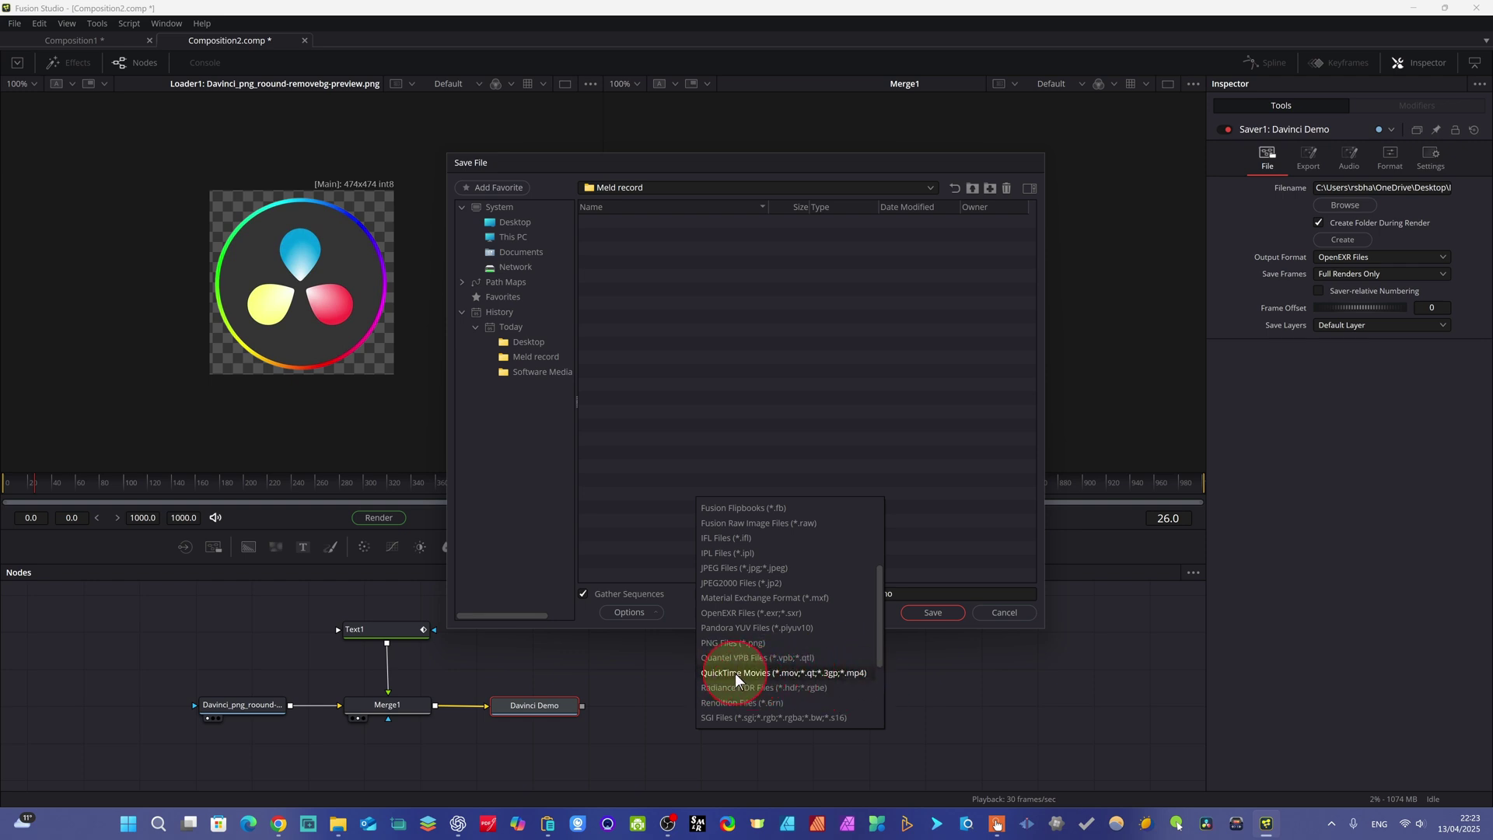
pyautogui.scroll(3, 808, 670)
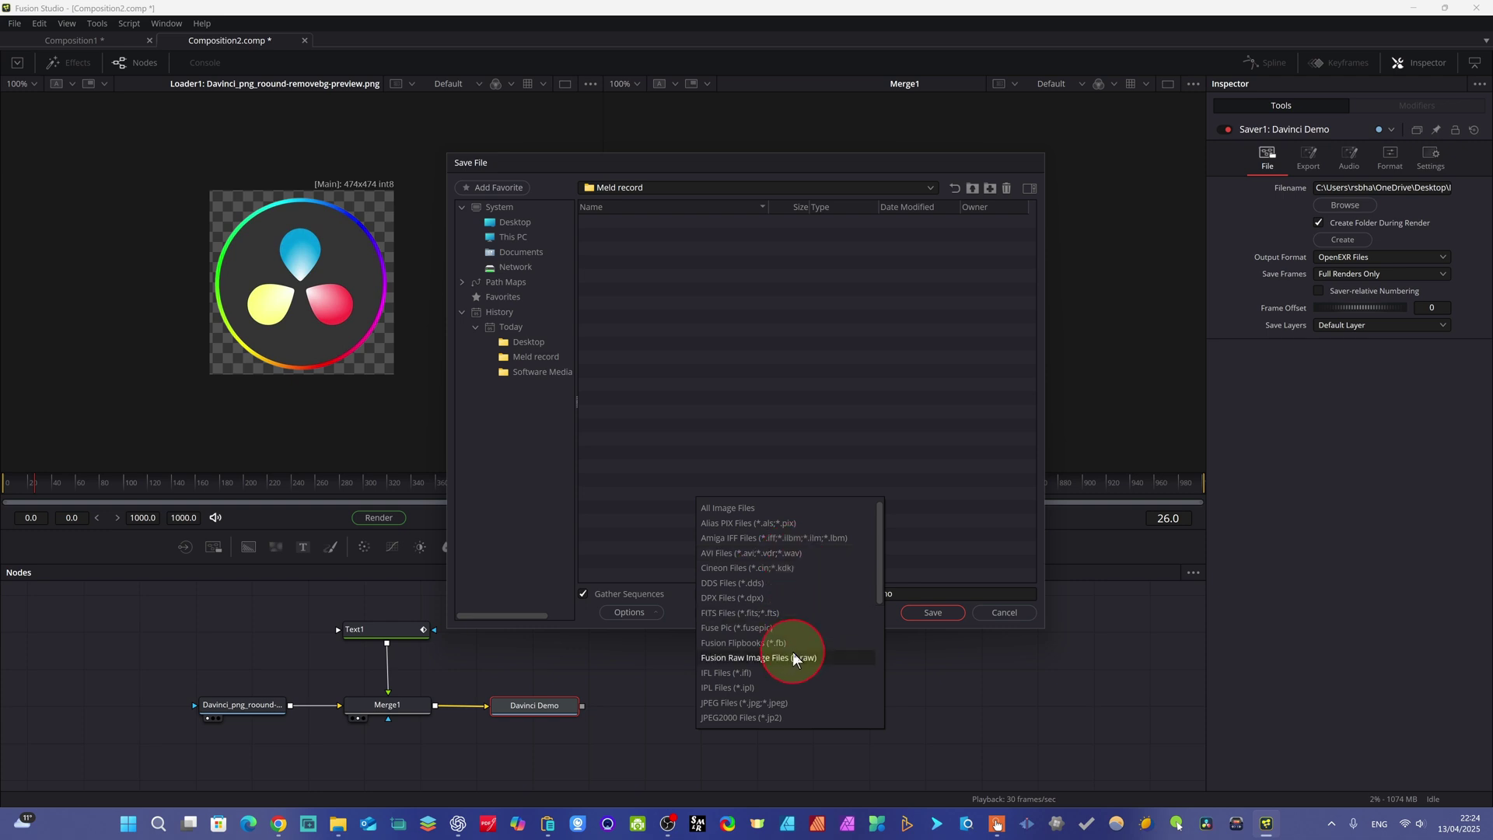
pyautogui.scroll(-5, 792, 652)
pyautogui.scroll(3, 805, 670)
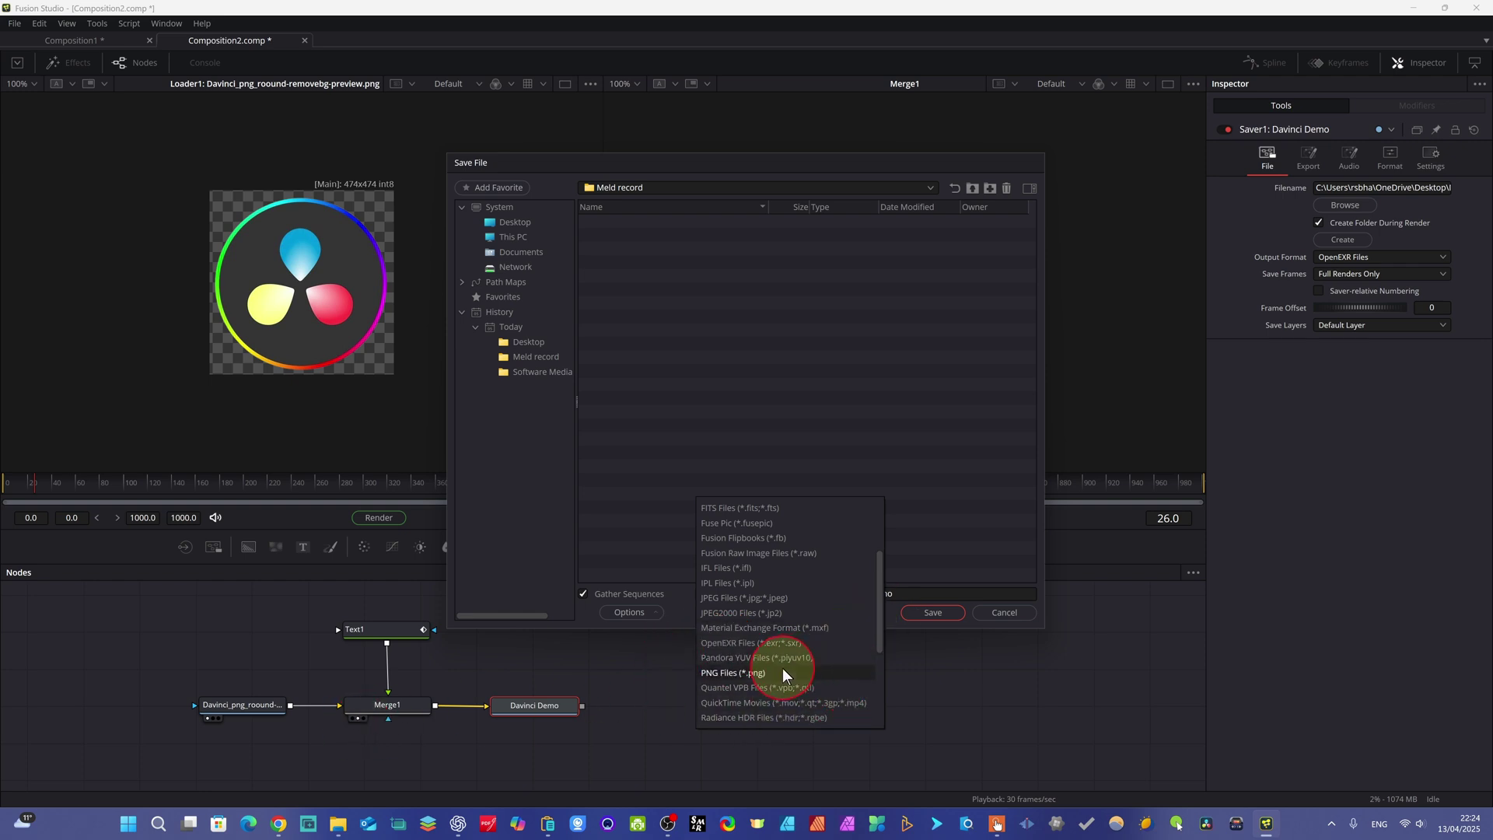
pyautogui.scroll(-3, 770, 627)
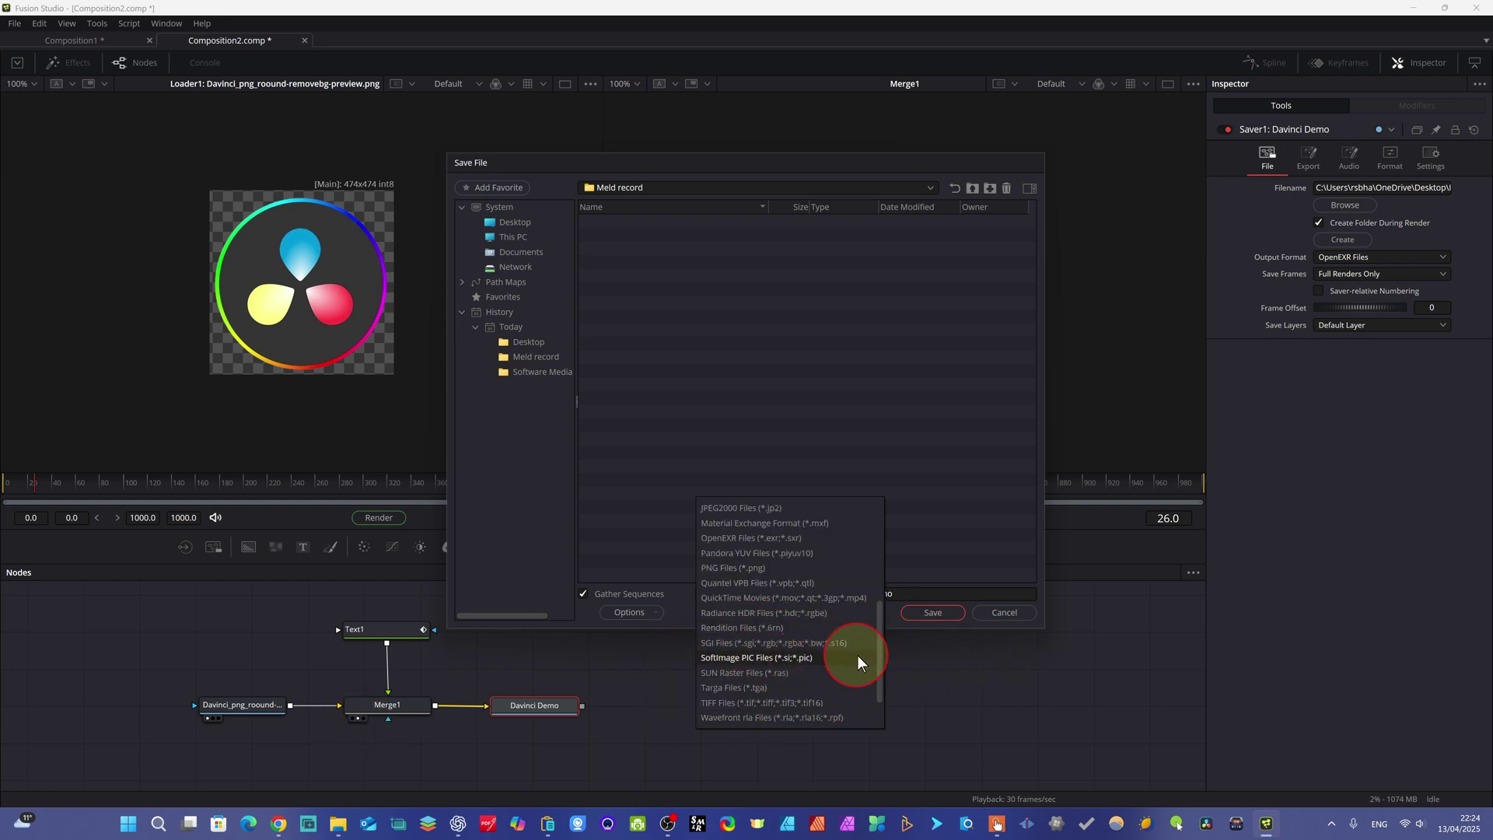
pyautogui.click(733, 597)
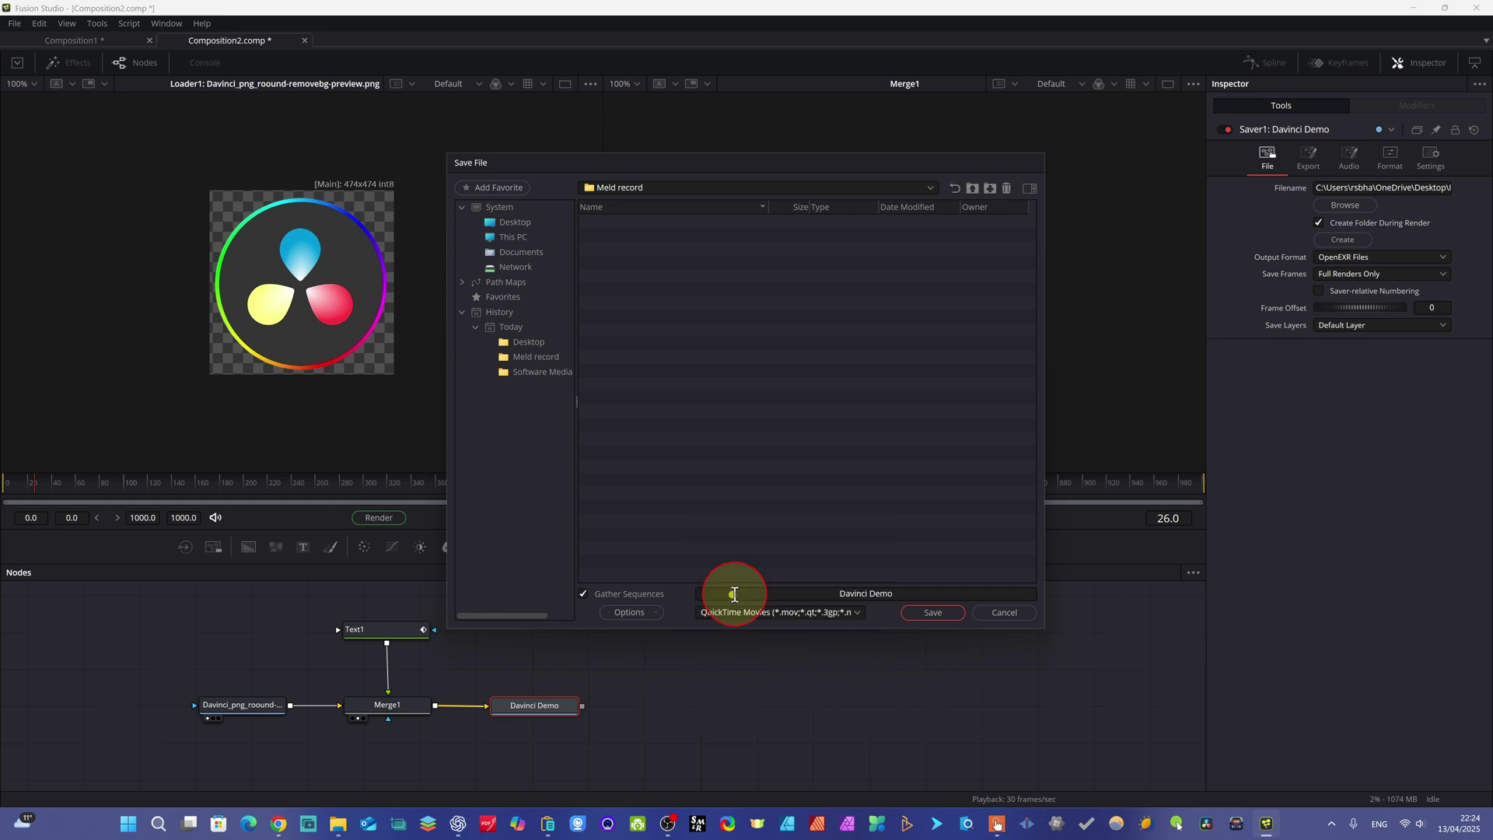
pyautogui.click(933, 613)
pyautogui.click(1339, 205)
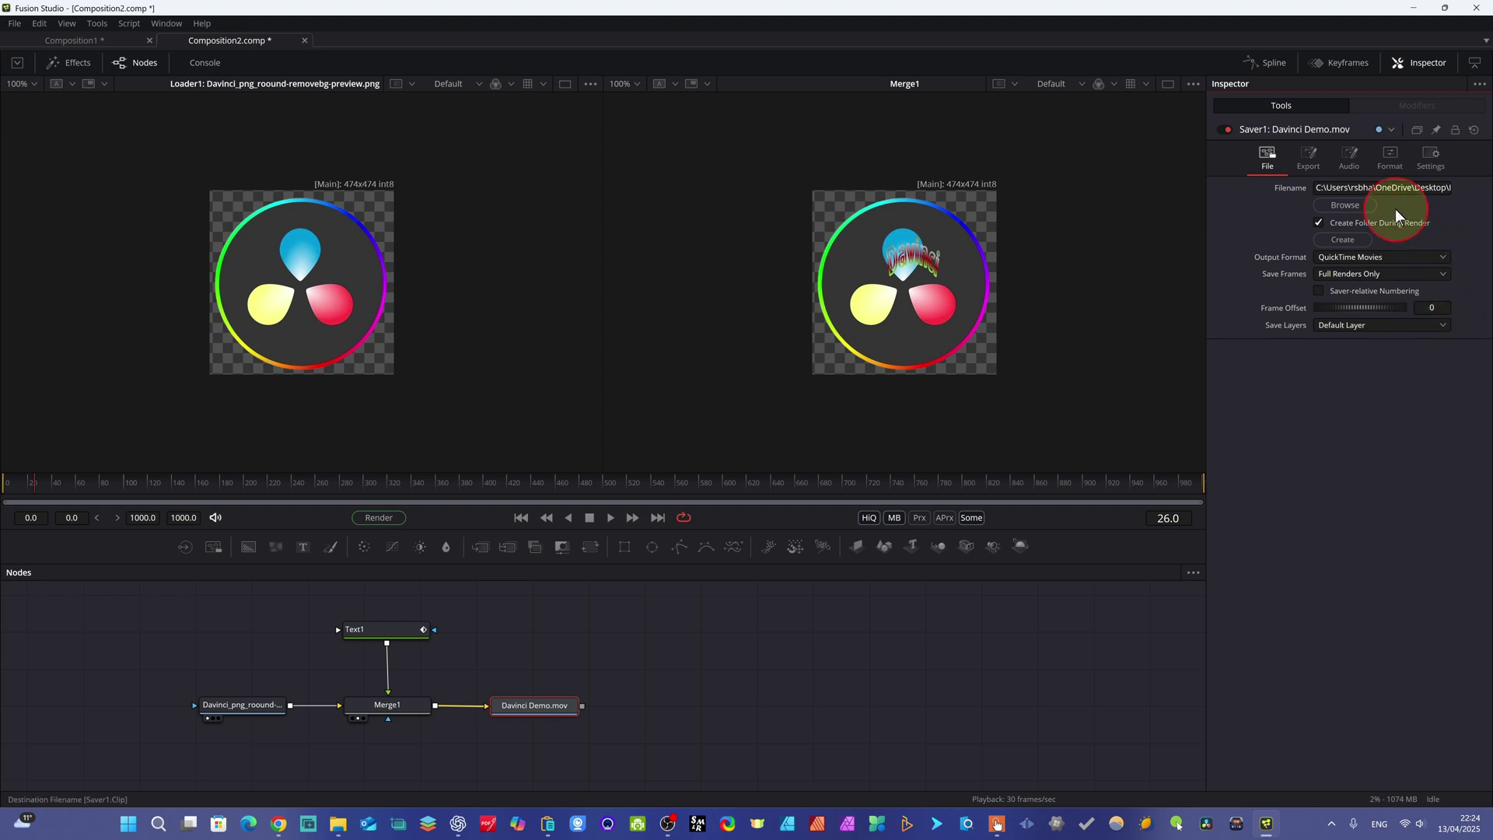
# Change the extension of the Saver's output file name to .mp4
pyautogui.click(1430, 192)
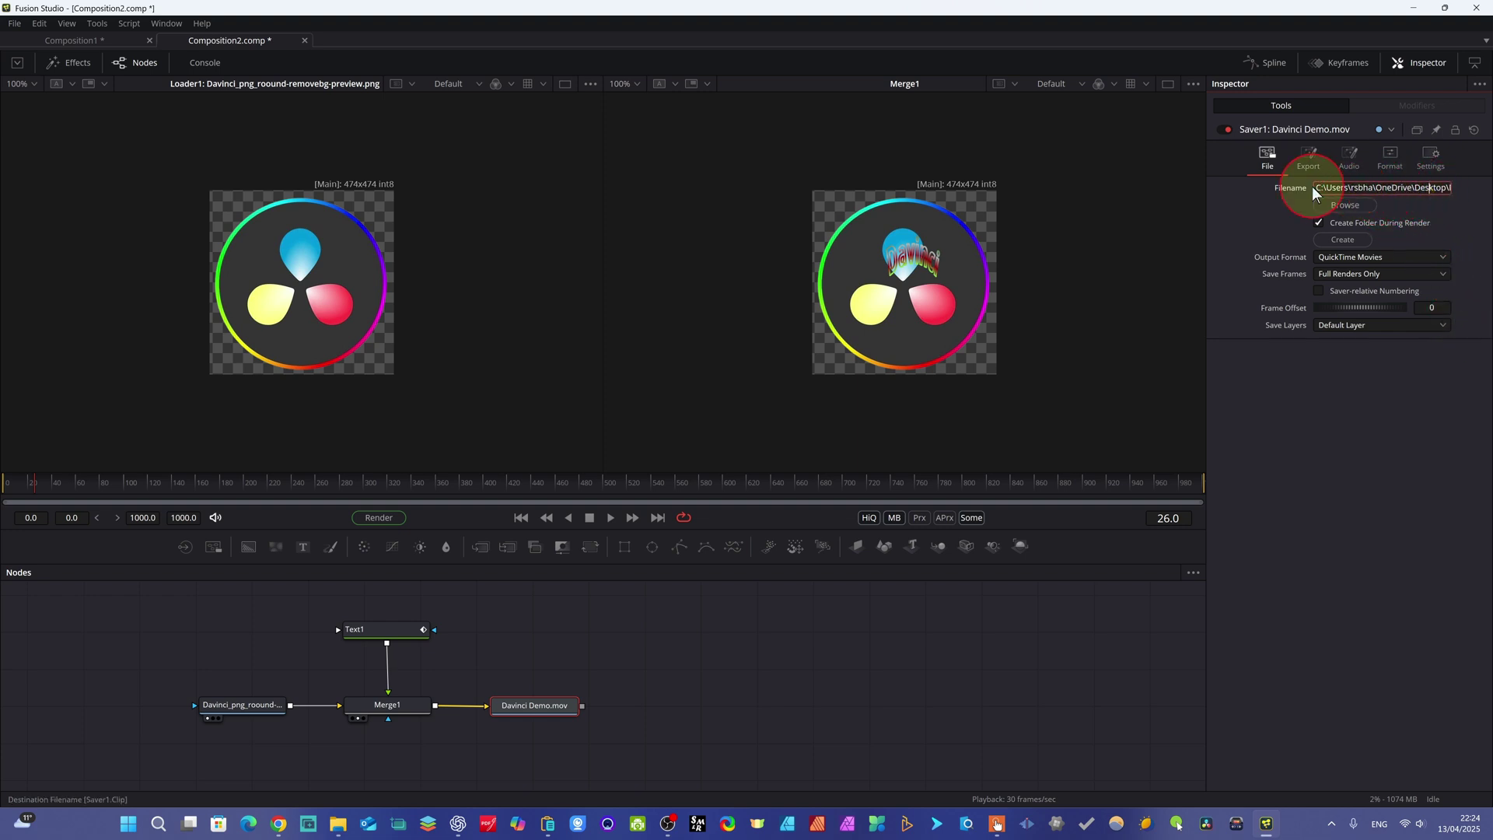
pyautogui.click(1376, 188)
pyautogui.moveTo(1377, 189); pyautogui.dragTo(1459, 187)
pyautogui.click(1448, 189)
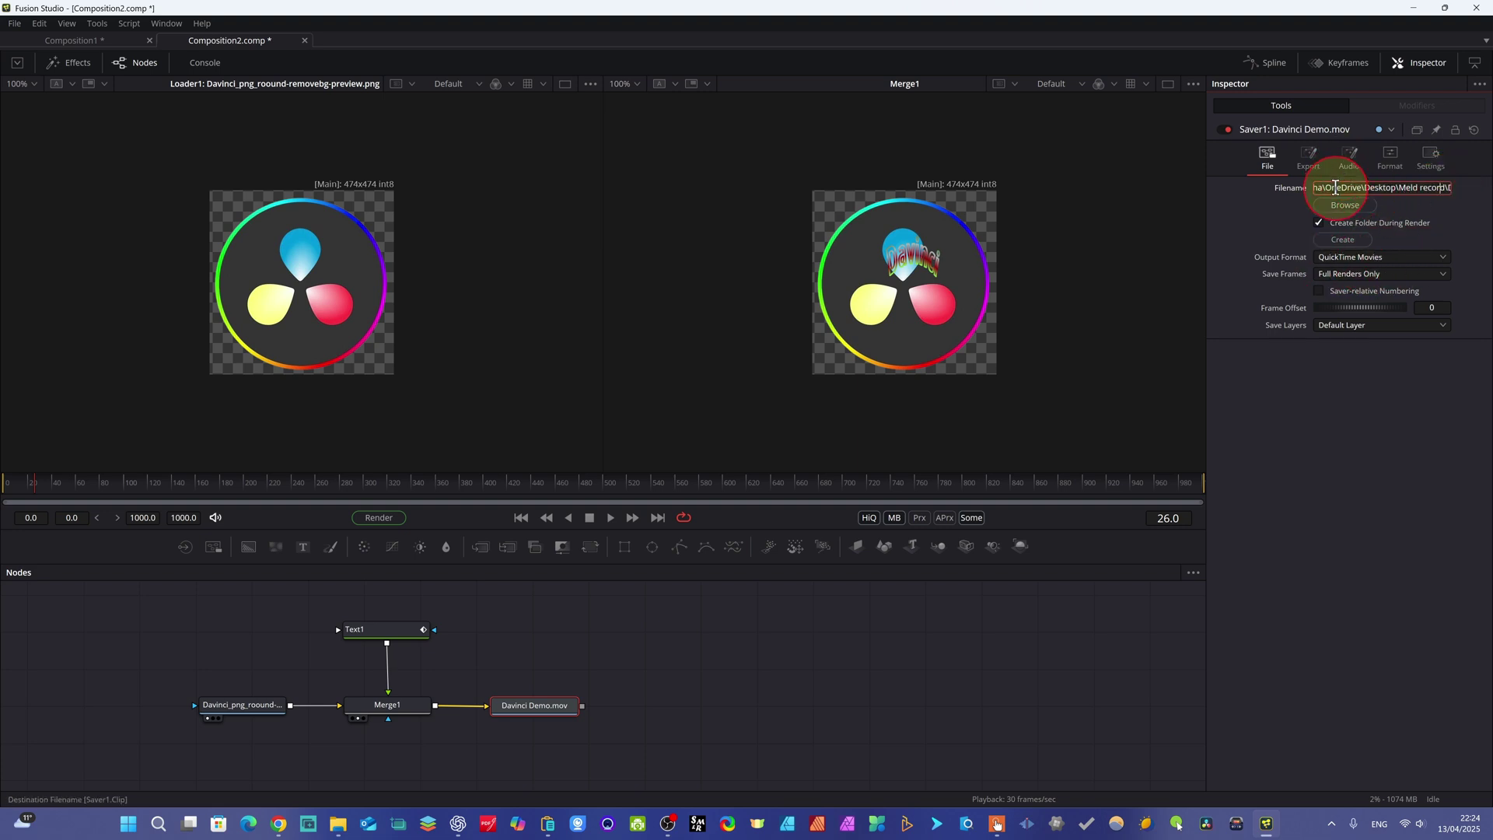
pyautogui.moveTo(1360, 189); pyautogui.dragTo(1448, 183)
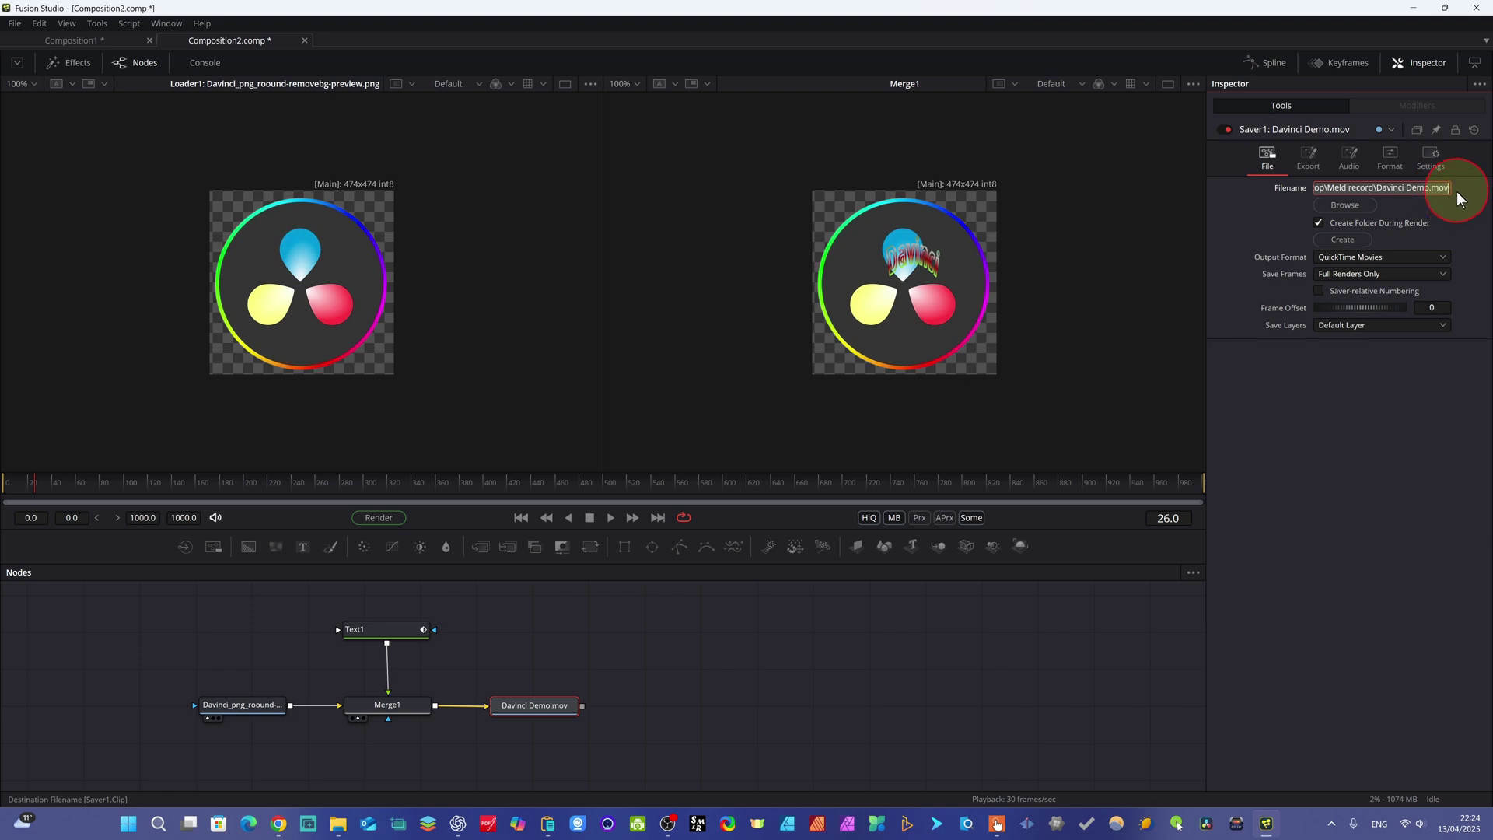
pyautogui.click(1437, 188)
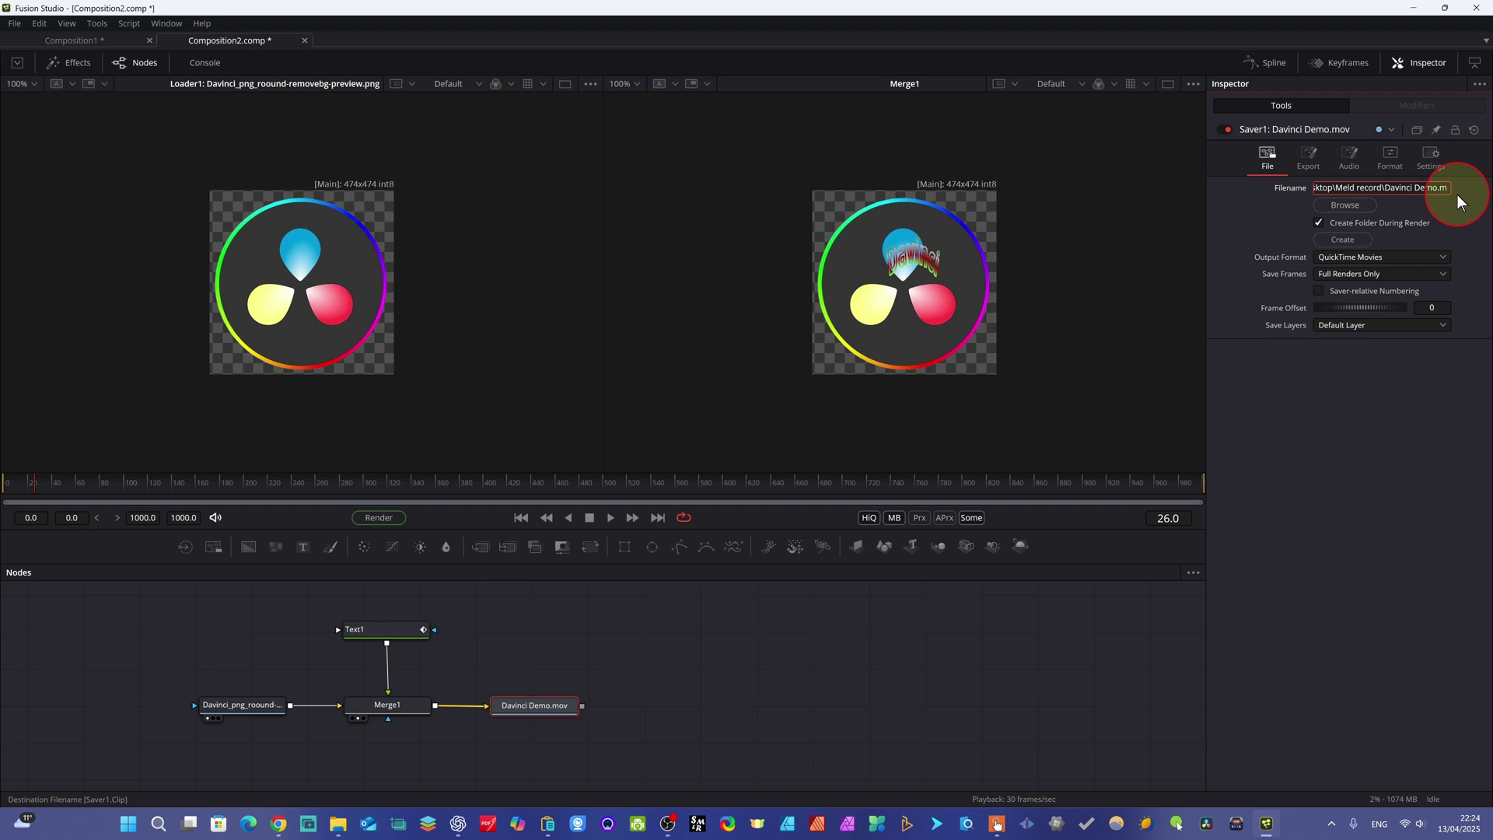
pyautogui.write('p4')
# Examine the Saver's export settings, including the Process Mode options, Output Color Space and Output Gamma Space
pyautogui.click(1308, 164)
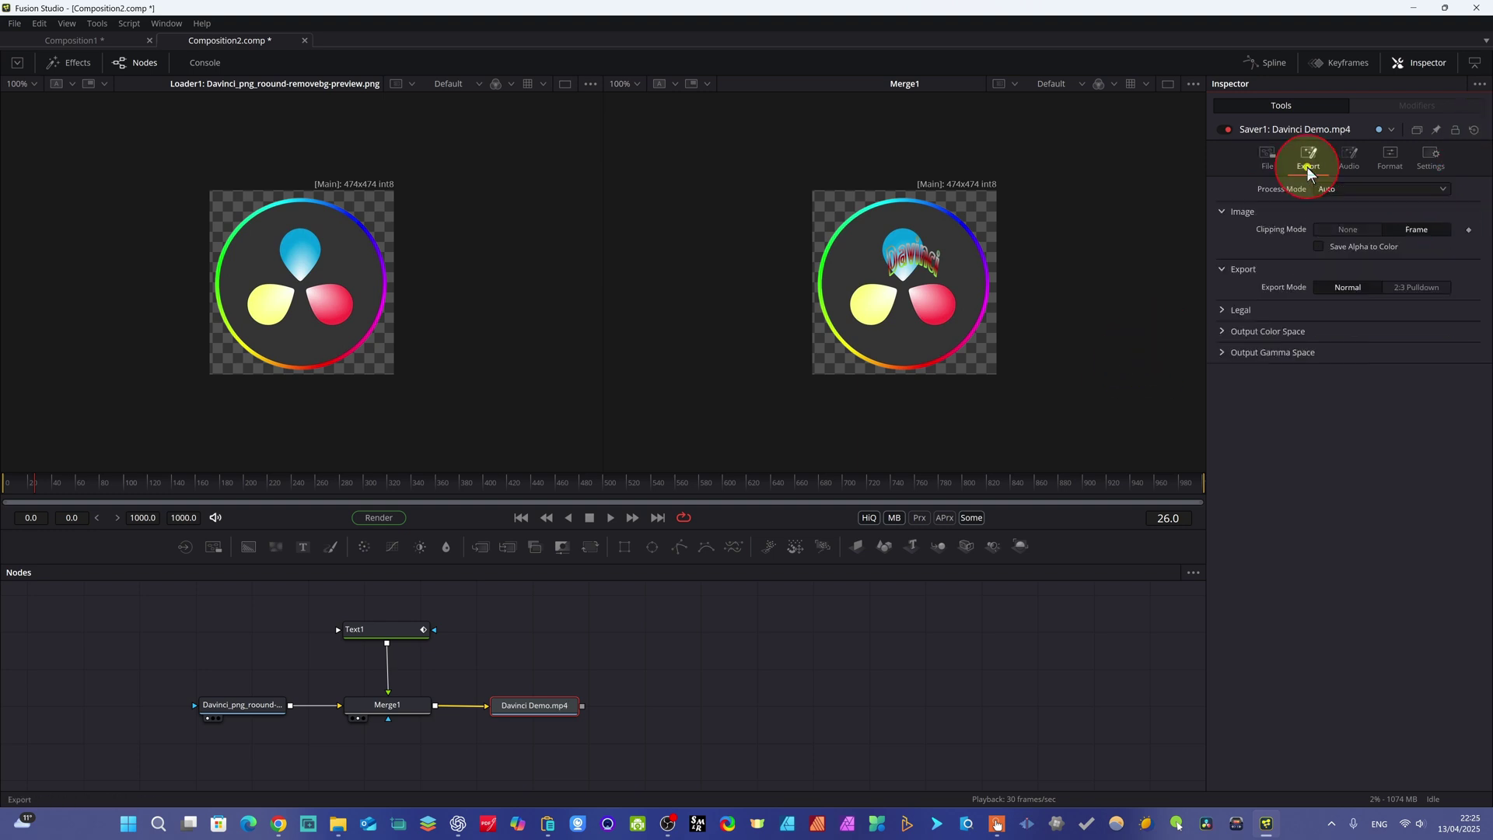
pyautogui.click(1440, 189)
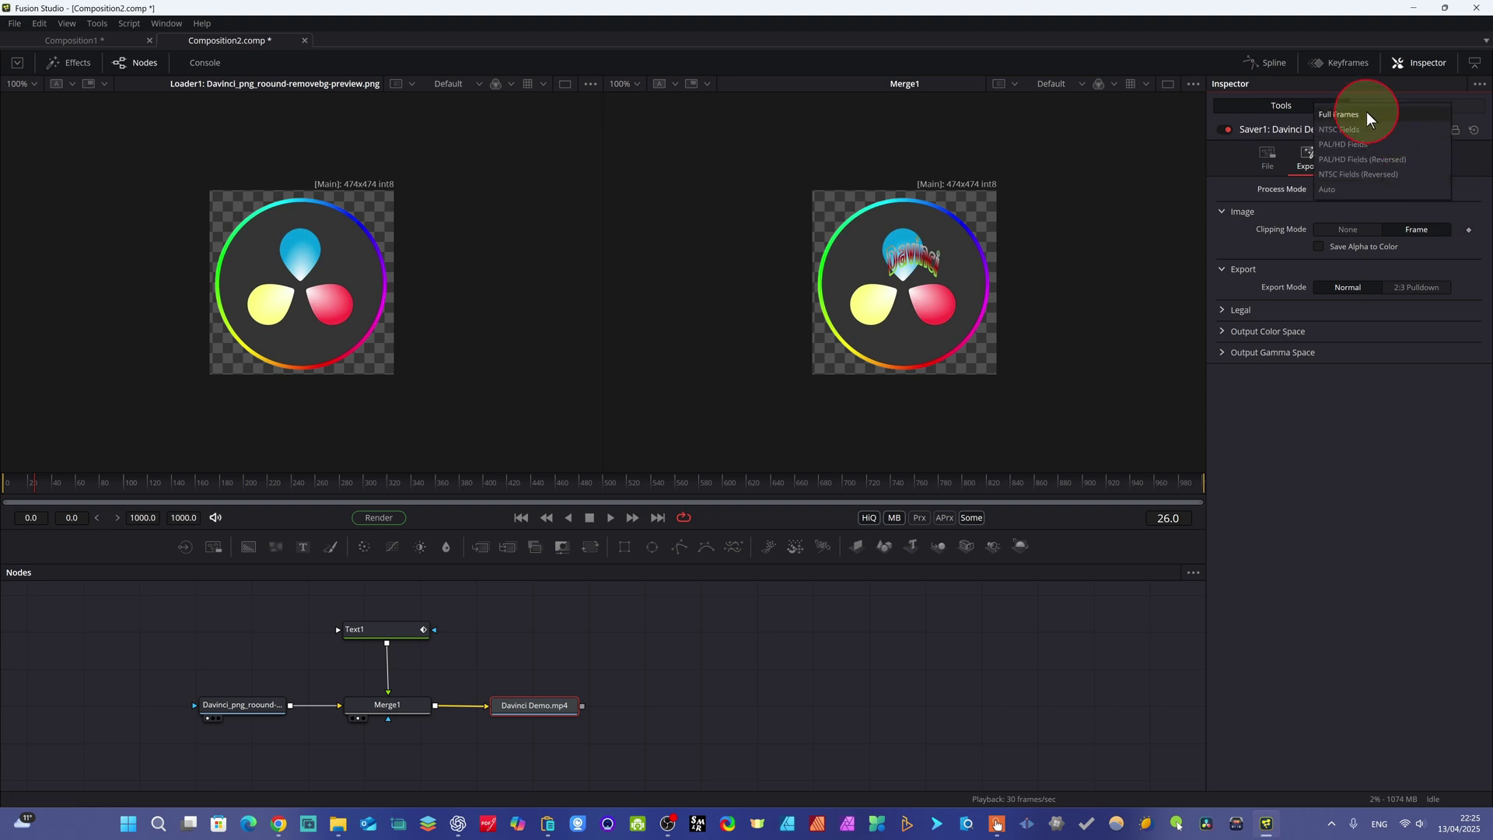
pyautogui.click(1369, 210)
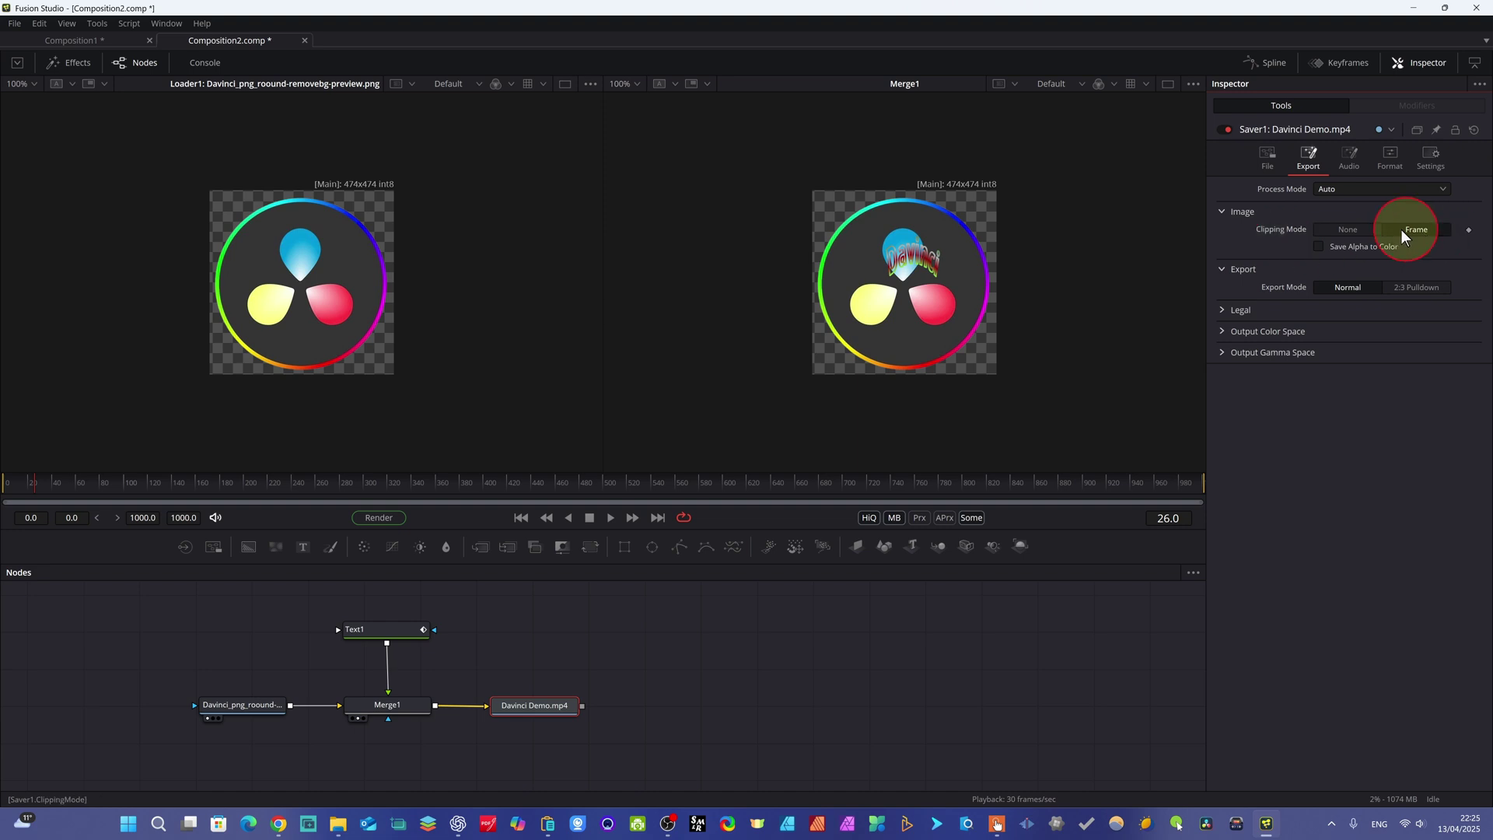
pyautogui.click(1428, 243)
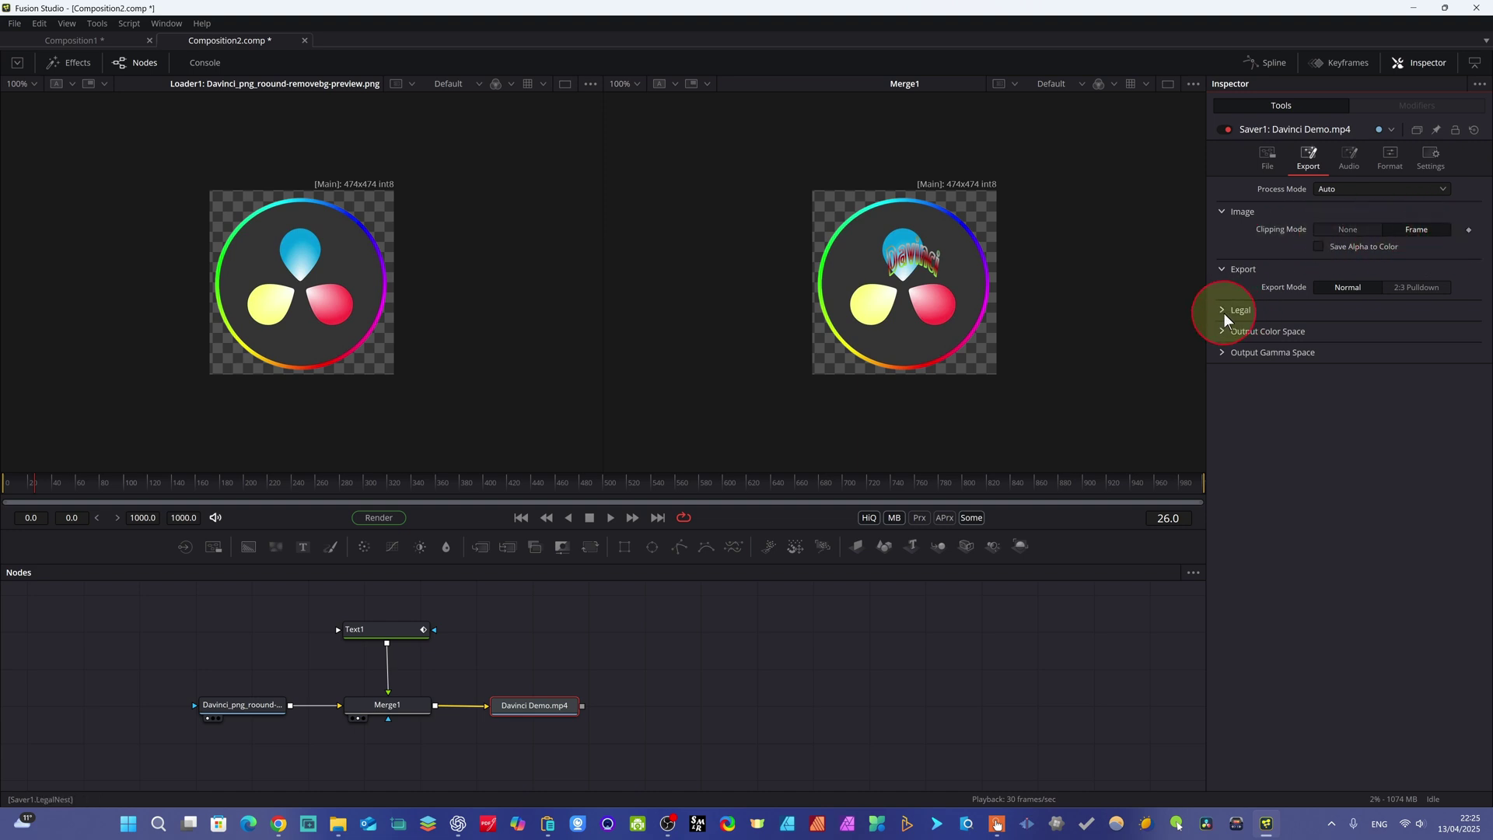
pyautogui.click(1224, 333)
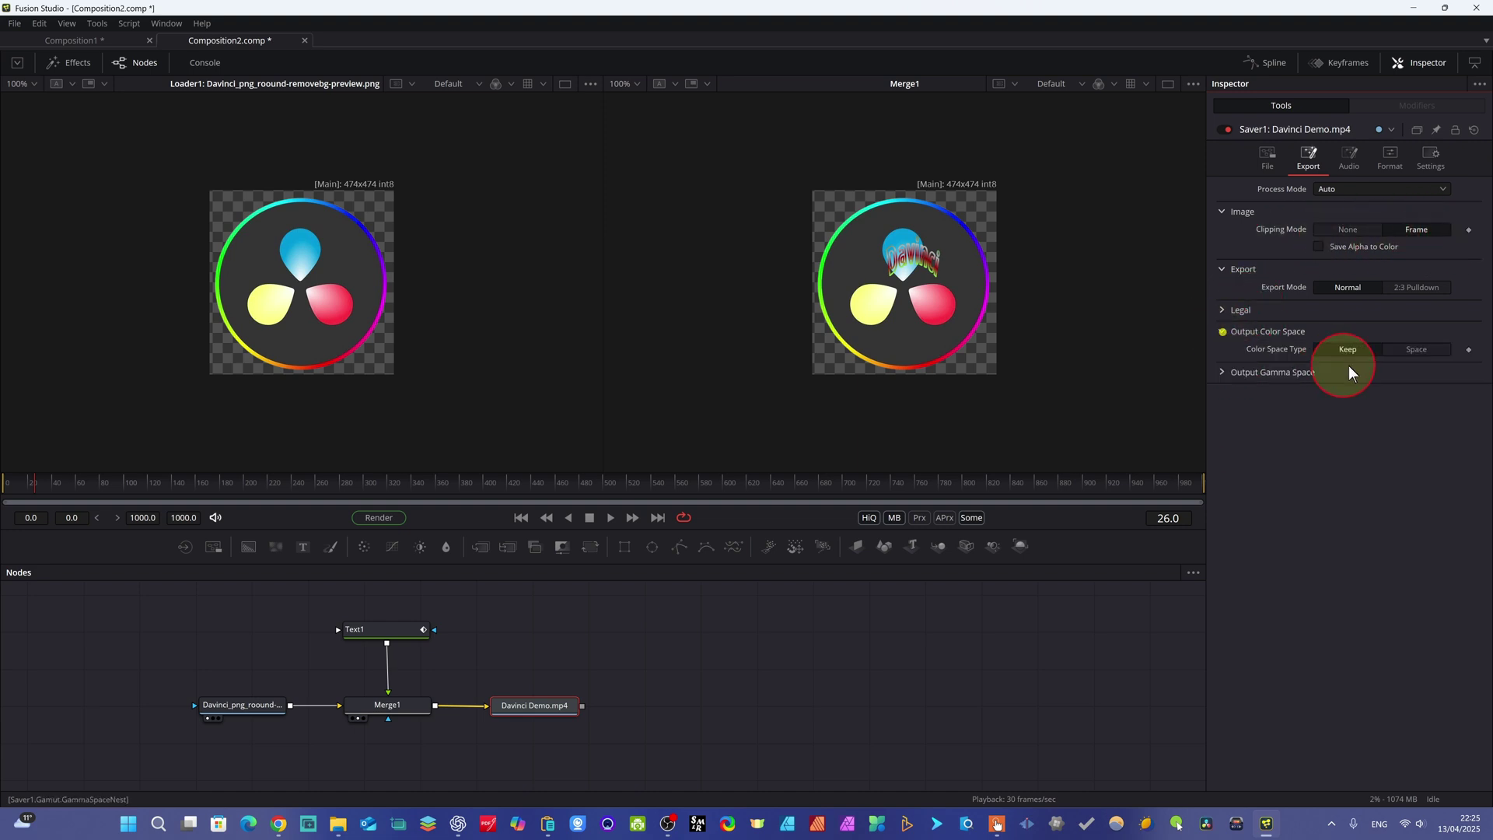
pyautogui.click(1224, 371)
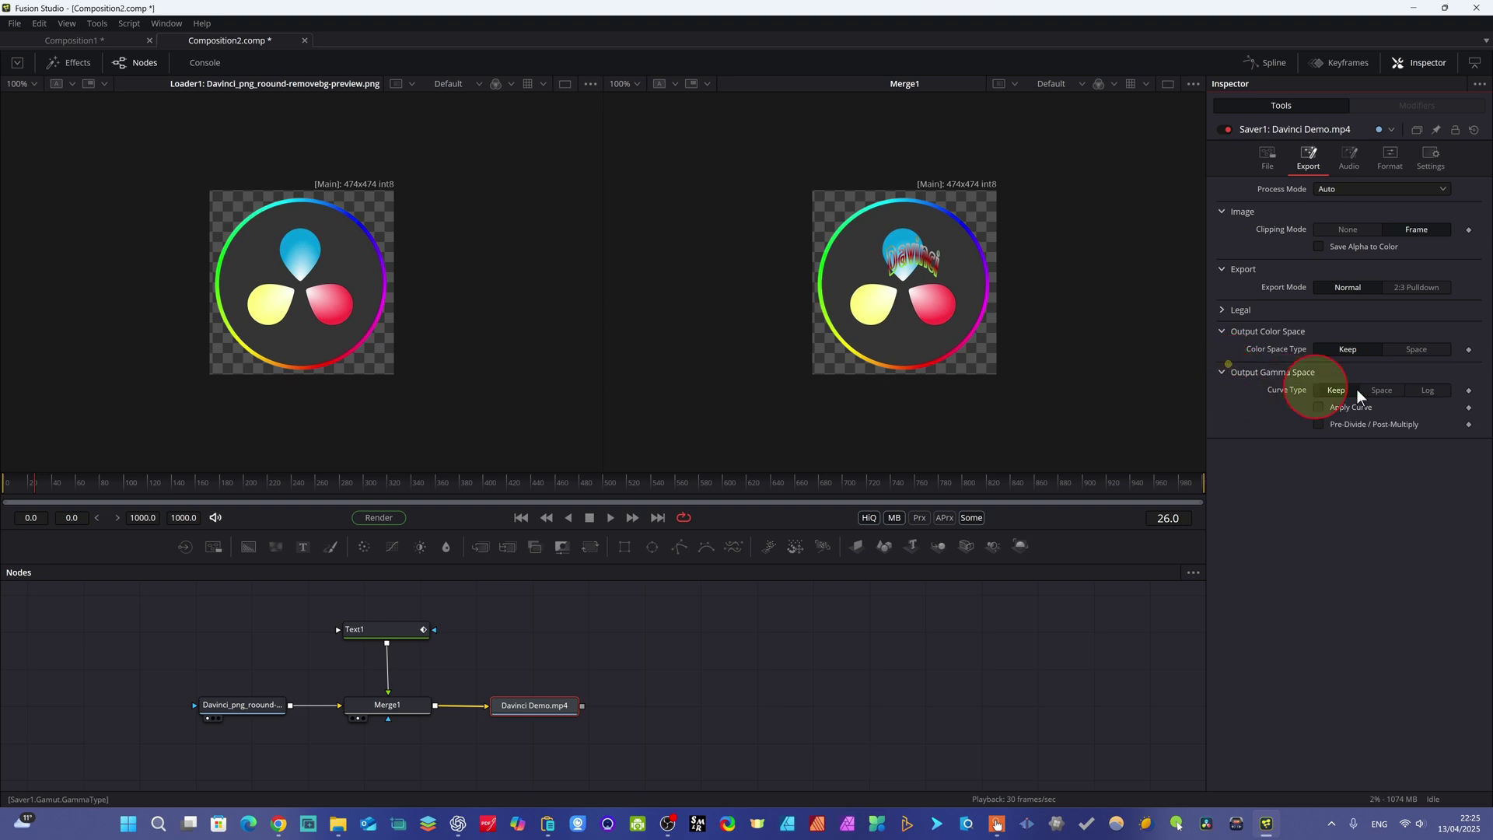
# Keep H.264 compression in the Saver's format settings and set the quality to 100%
pyautogui.click(1358, 163)
pyautogui.click(1391, 159)
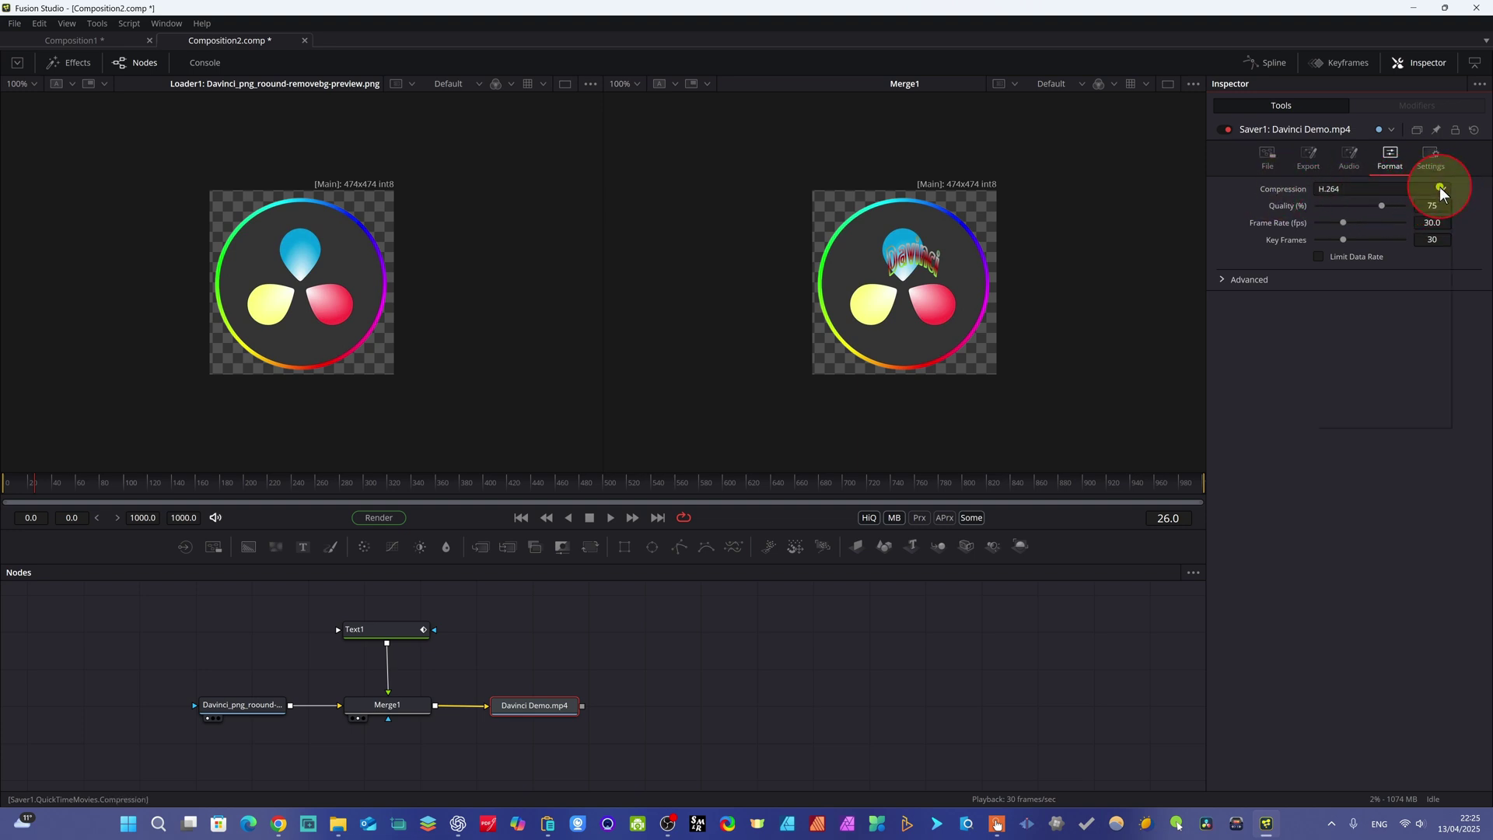
pyautogui.click(1438, 186)
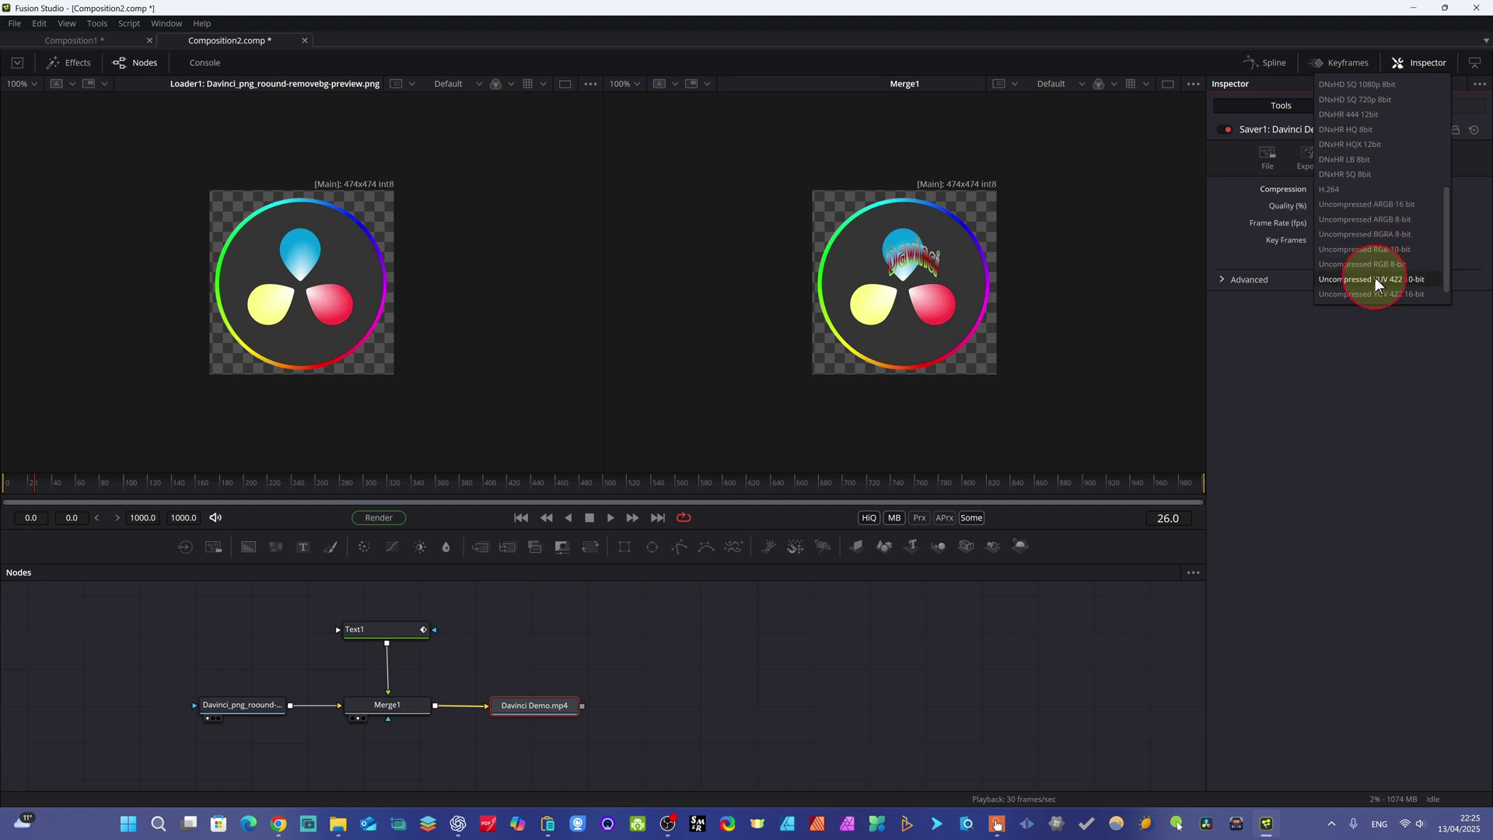
pyautogui.scroll(5, 1412, 171)
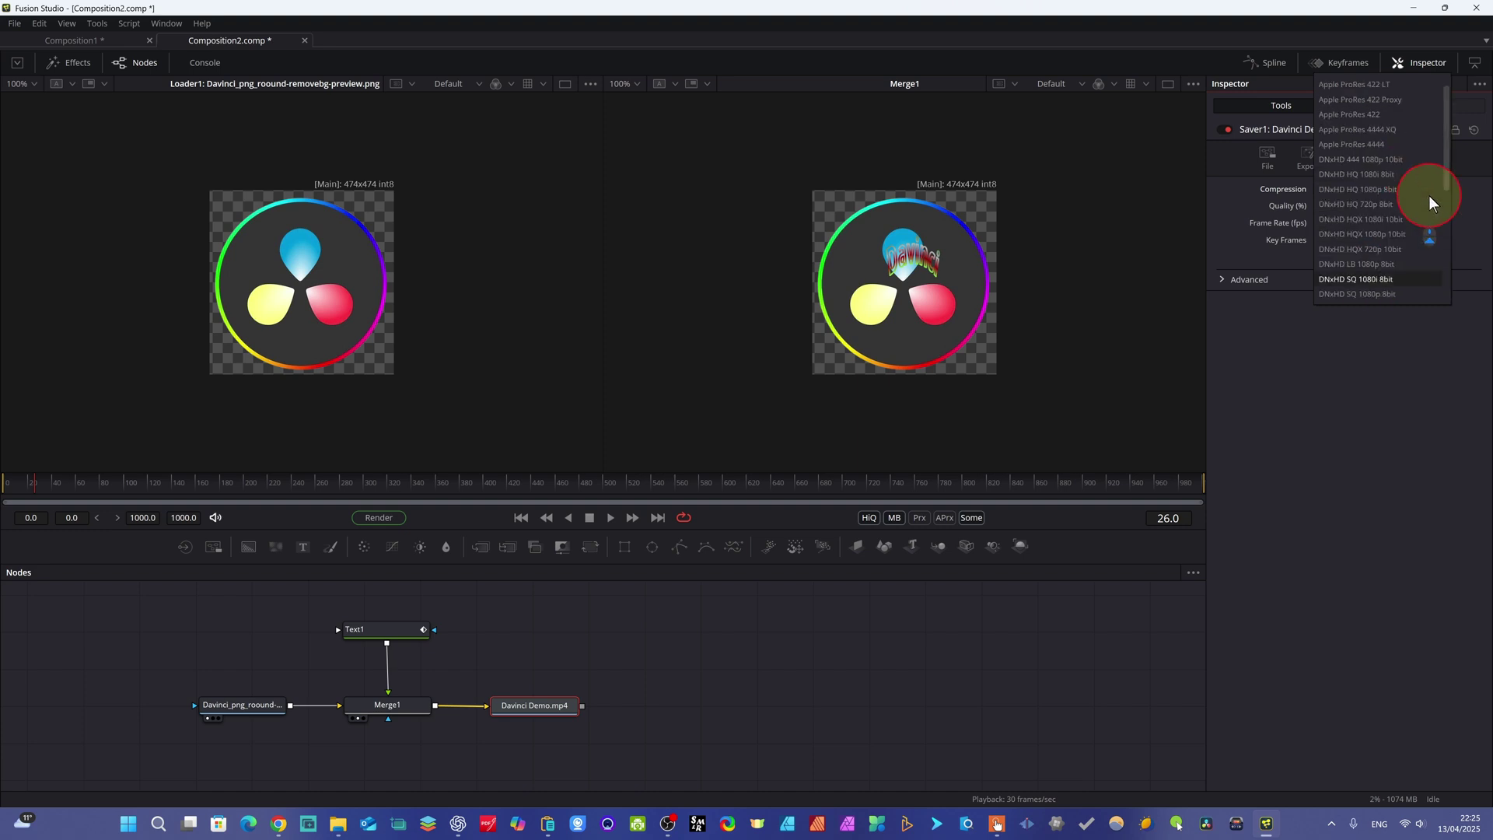
pyautogui.click(1333, 401)
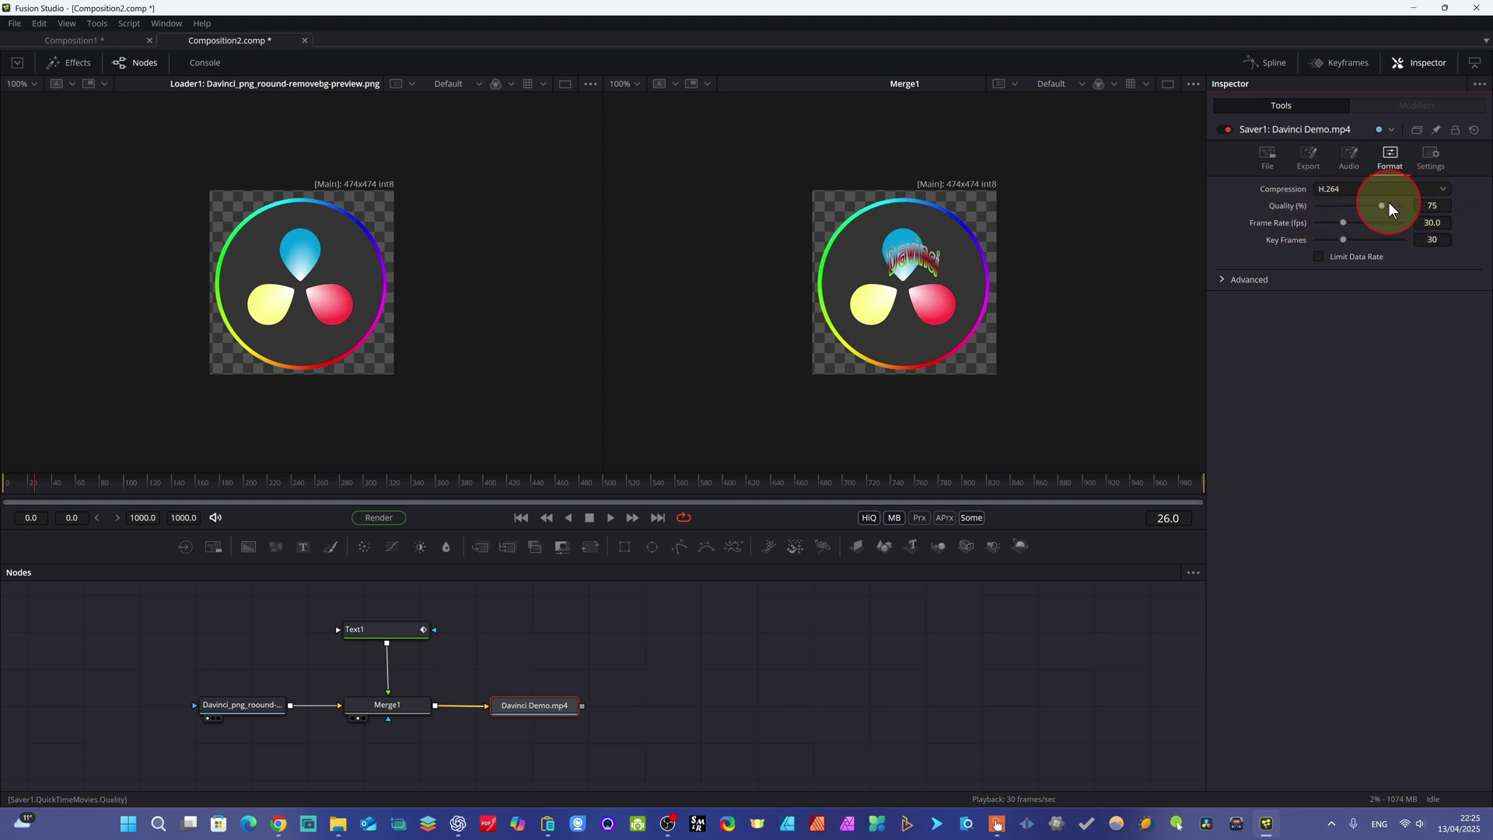
pyautogui.moveTo(1389, 204); pyautogui.dragTo(1411, 210)
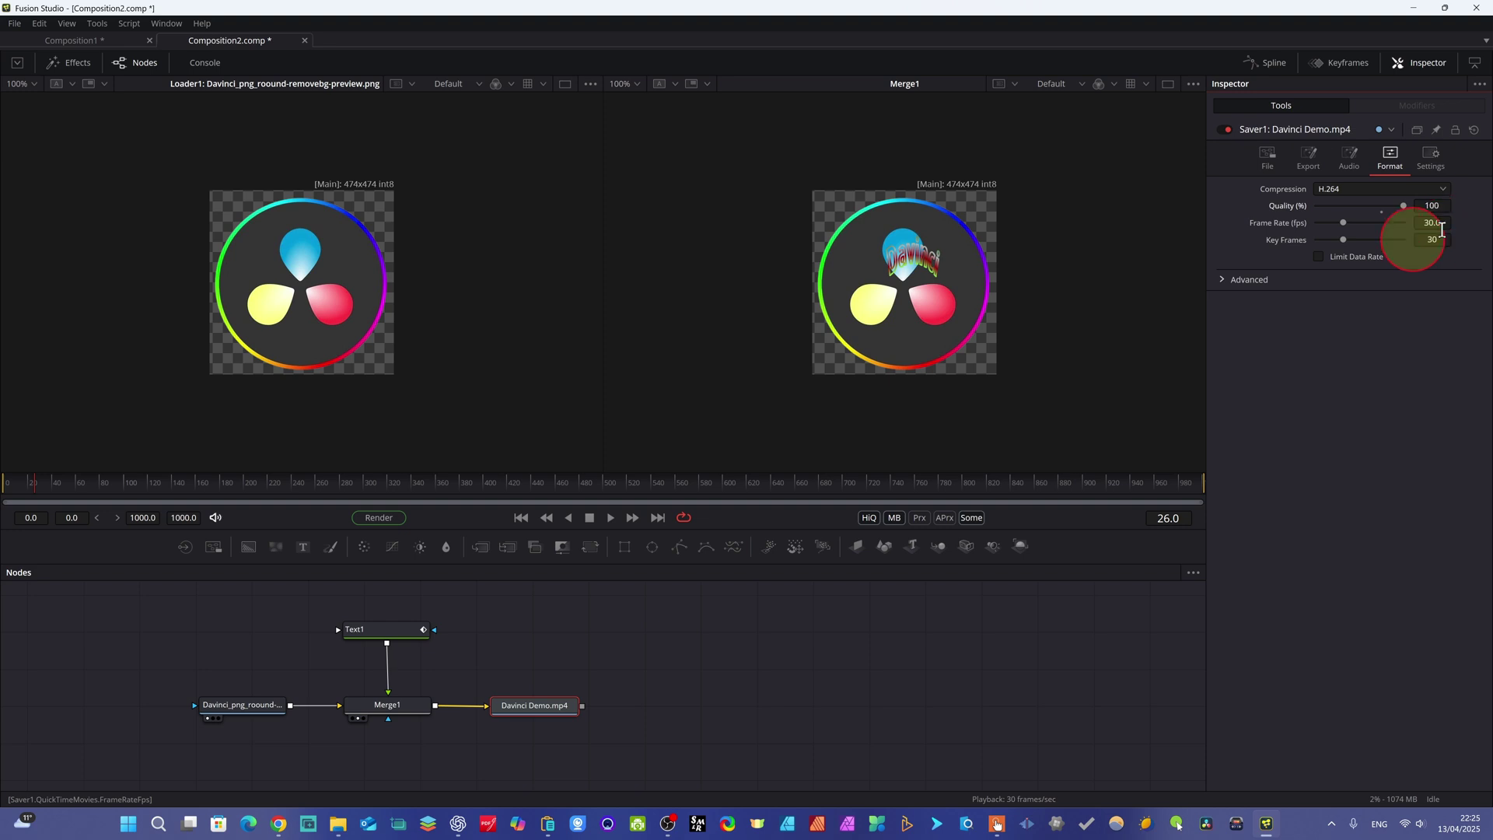
# Review the Saver's general settings, export options and output file options
pyautogui.click(1431, 155)
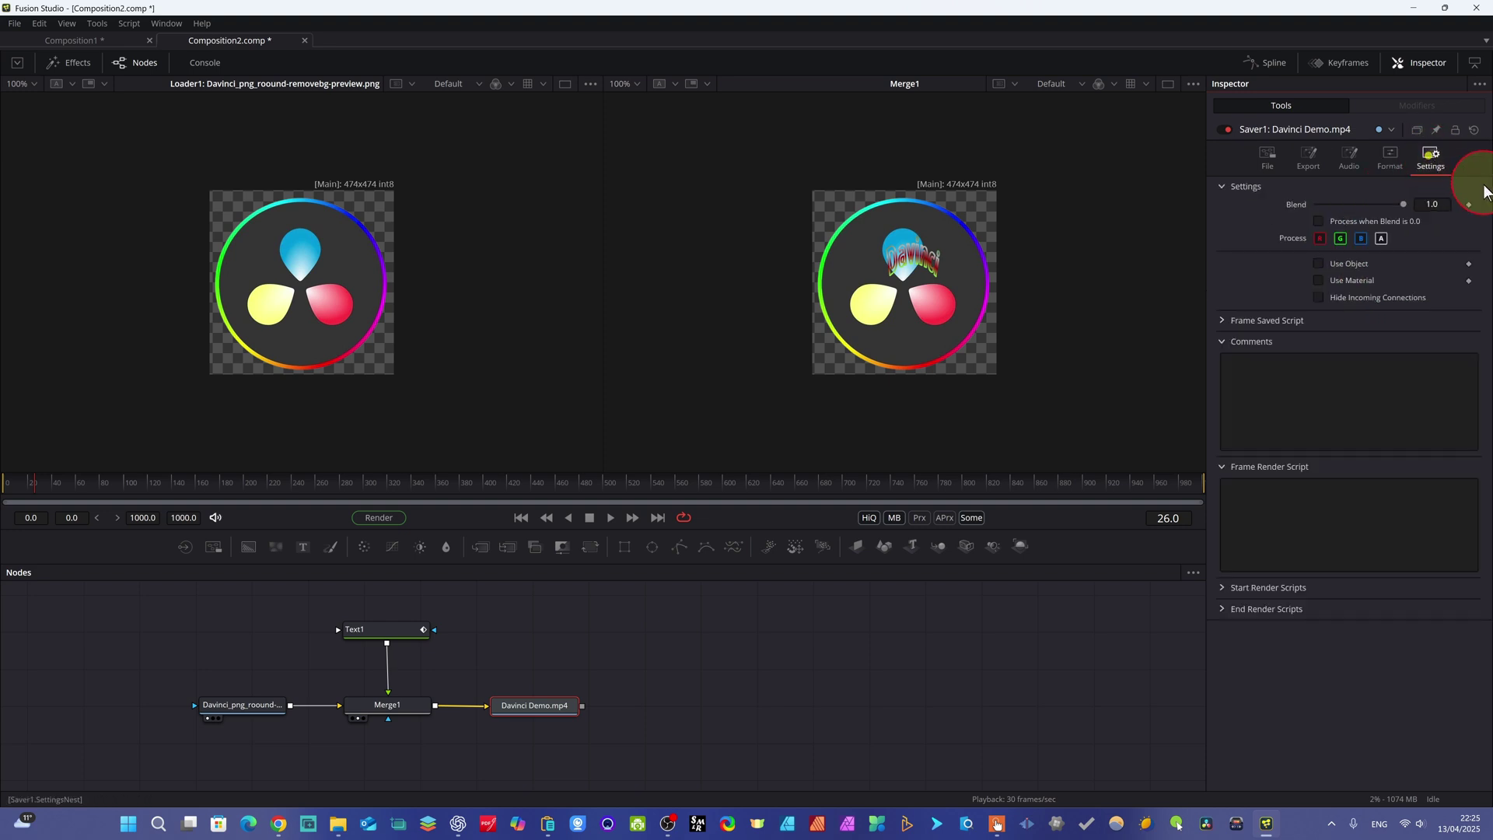
pyautogui.click(1310, 158)
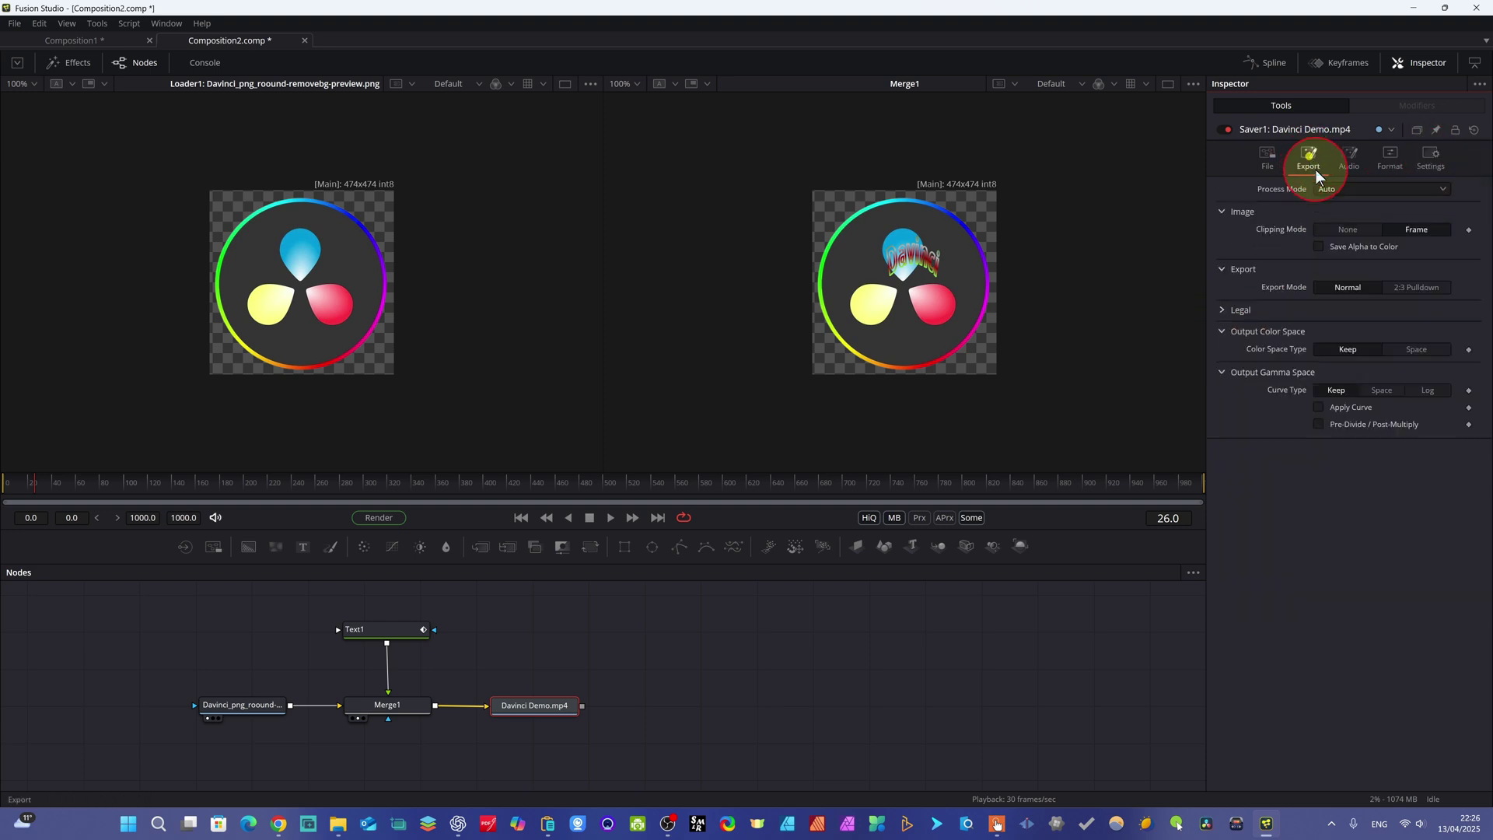
pyautogui.click(1275, 160)
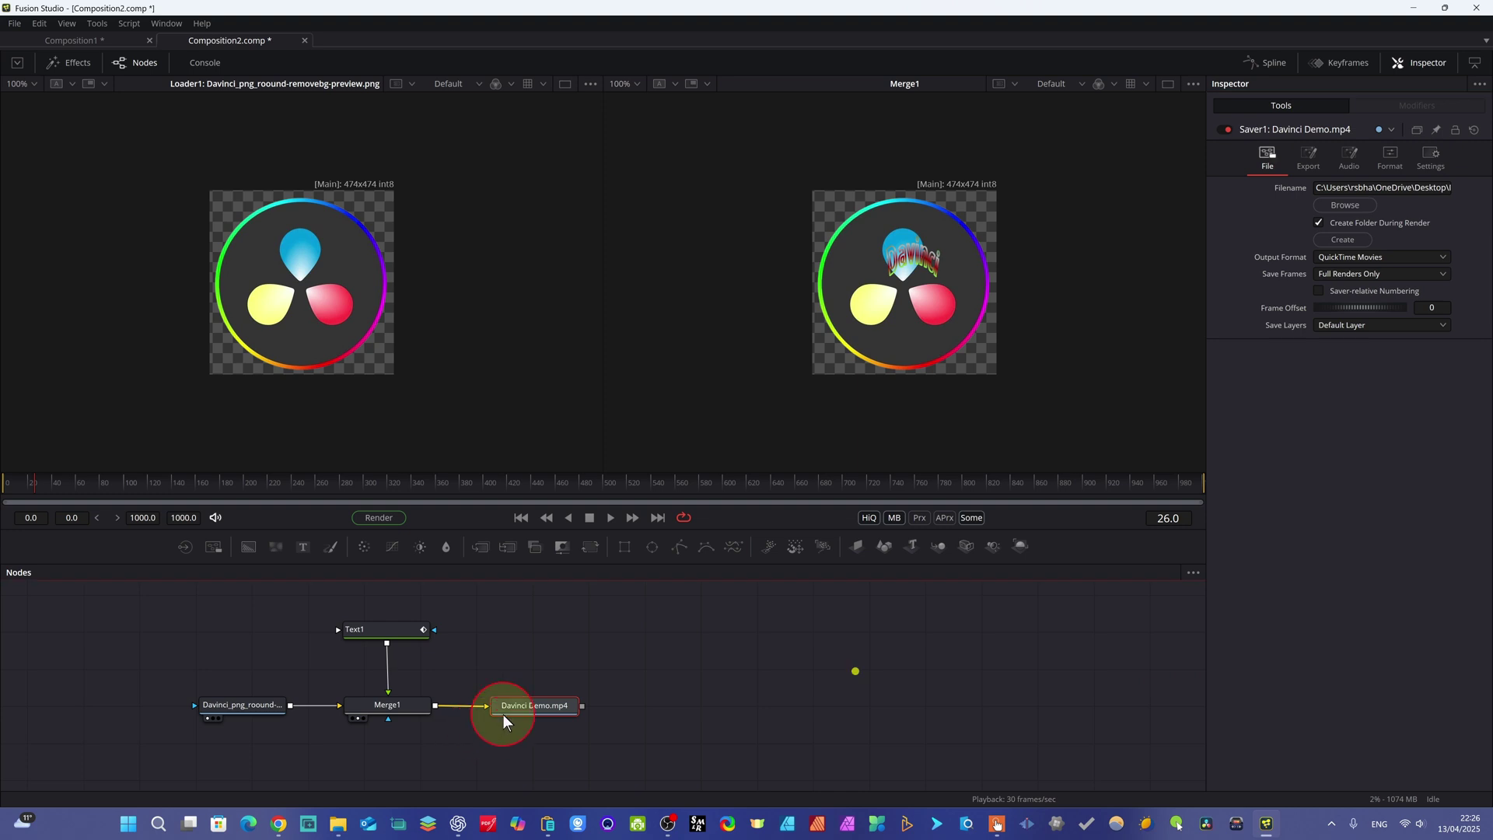
# Compare the file settings of the Loader and Saver nodes, finishing with the Saver selected
pyautogui.click(535, 717)
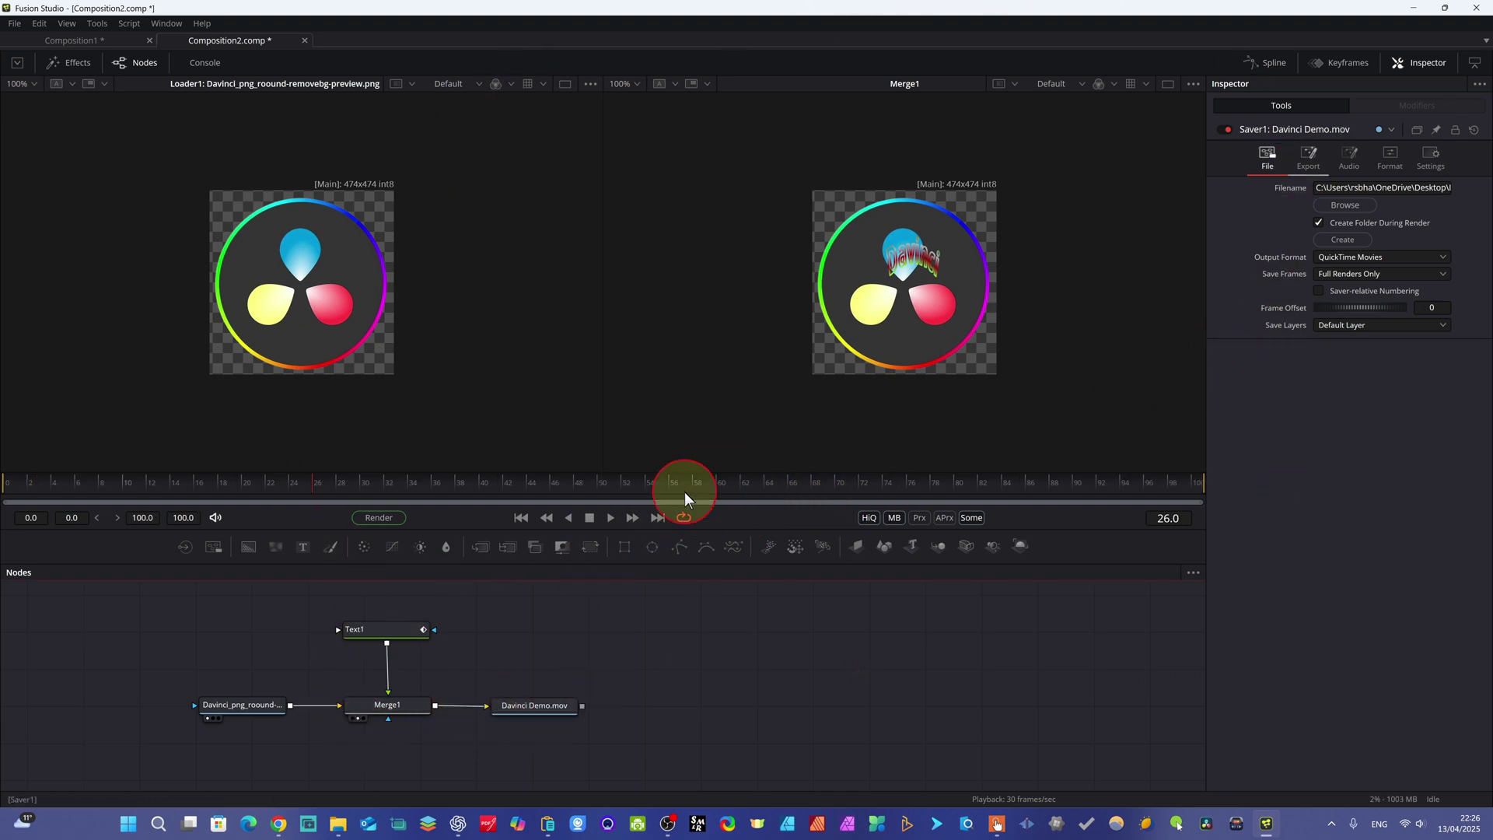
pyautogui.click(544, 716)
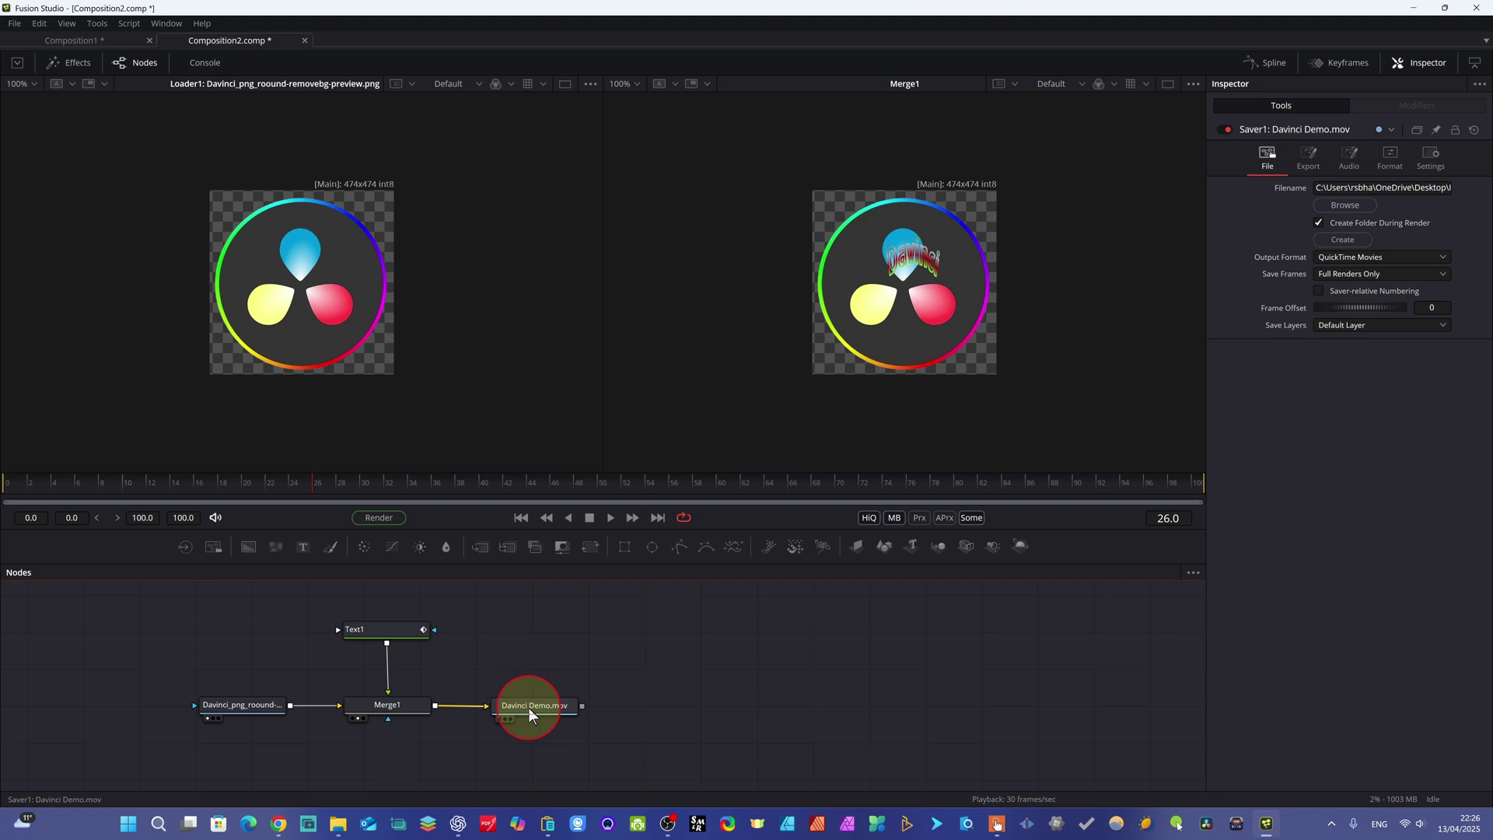
pyautogui.click(230, 705)
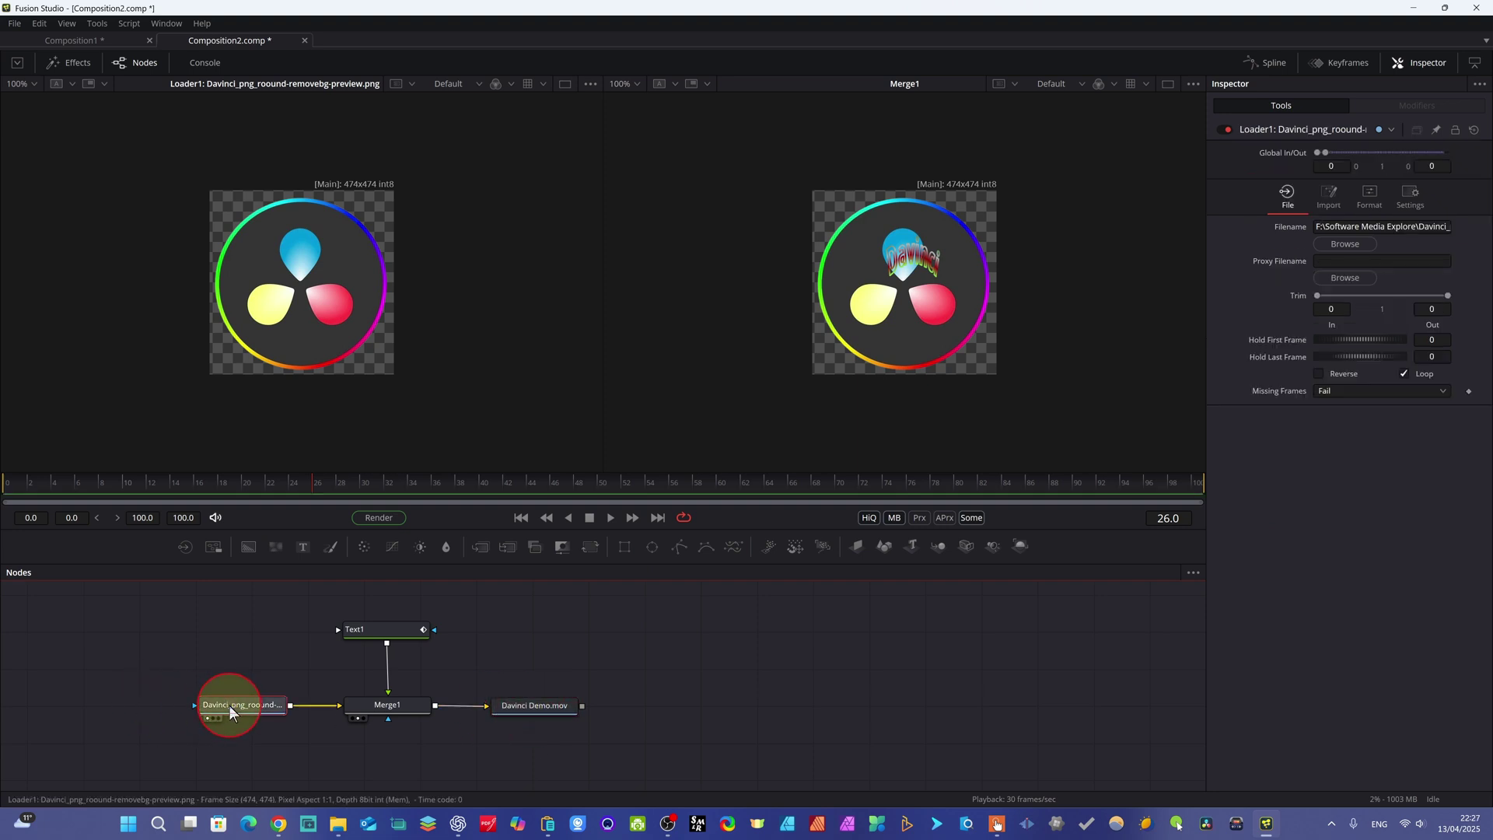
pyautogui.click(521, 700)
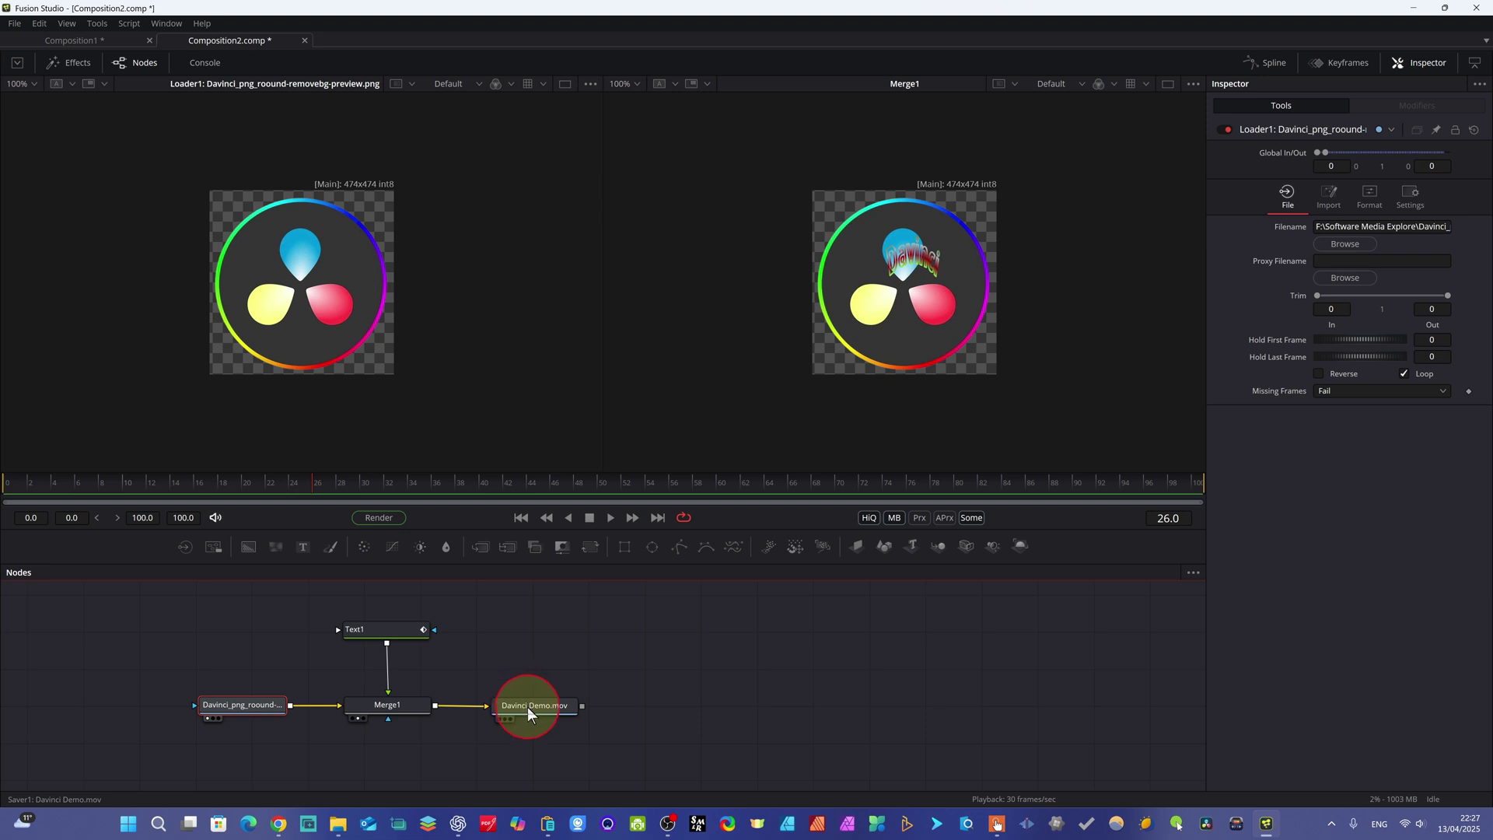
pyautogui.click(529, 707)
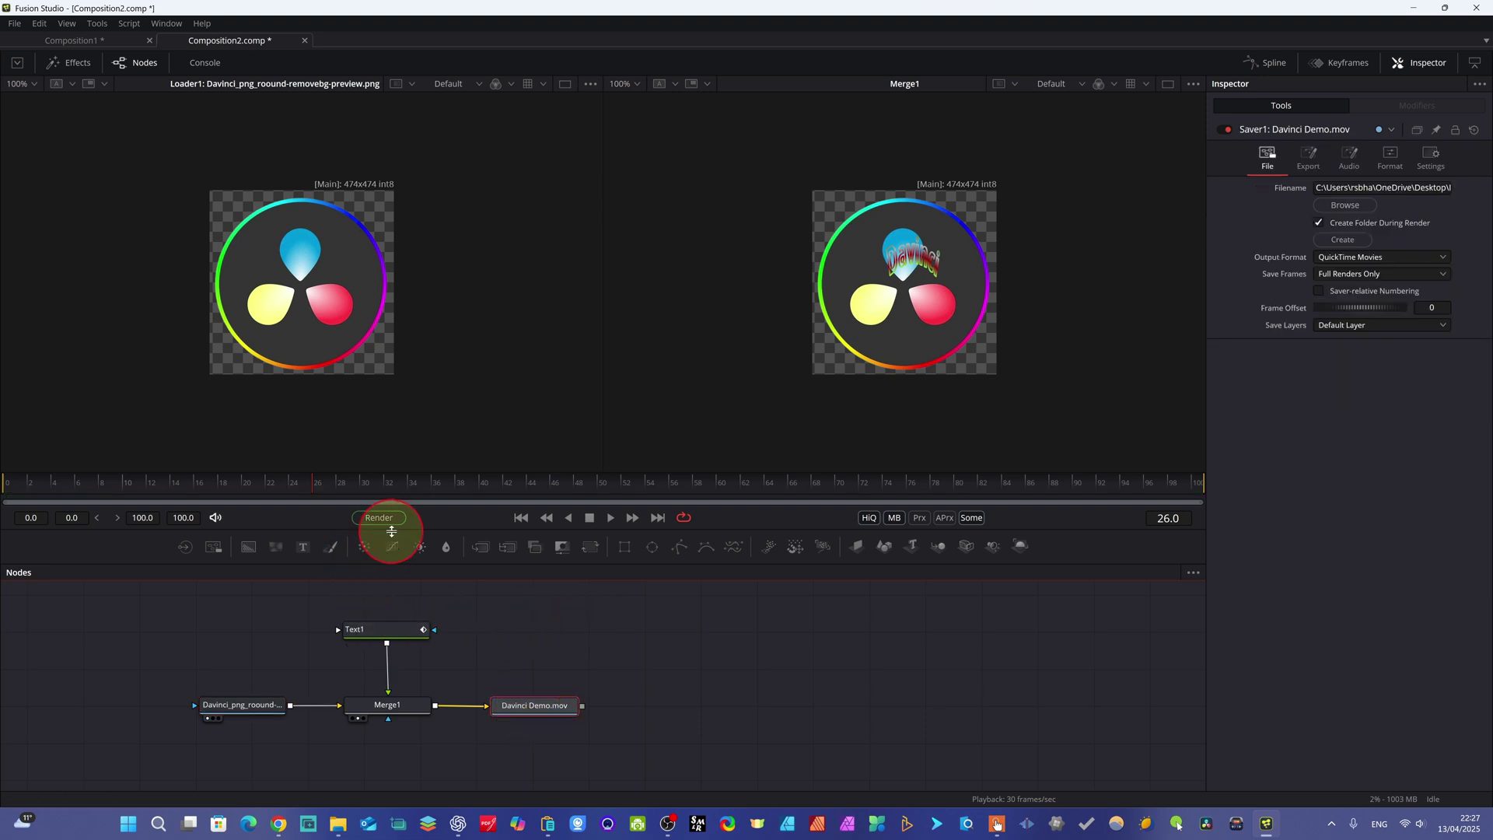
pyautogui.click(231, 711)
pyautogui.click(543, 708)
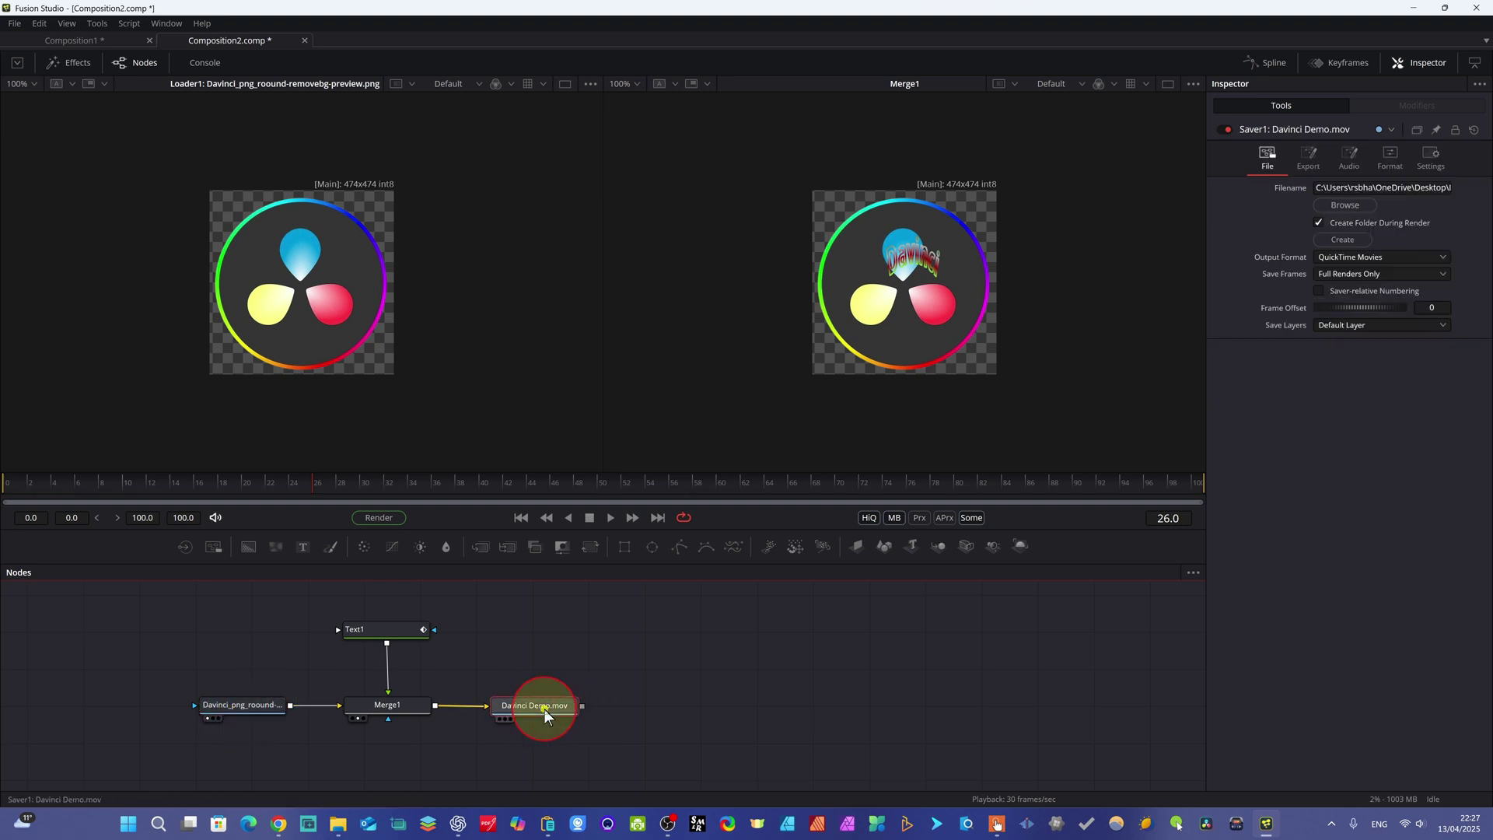
# Render frames 0 to 100 with the Final configuration and close the completion message
pyautogui.click(386, 518)
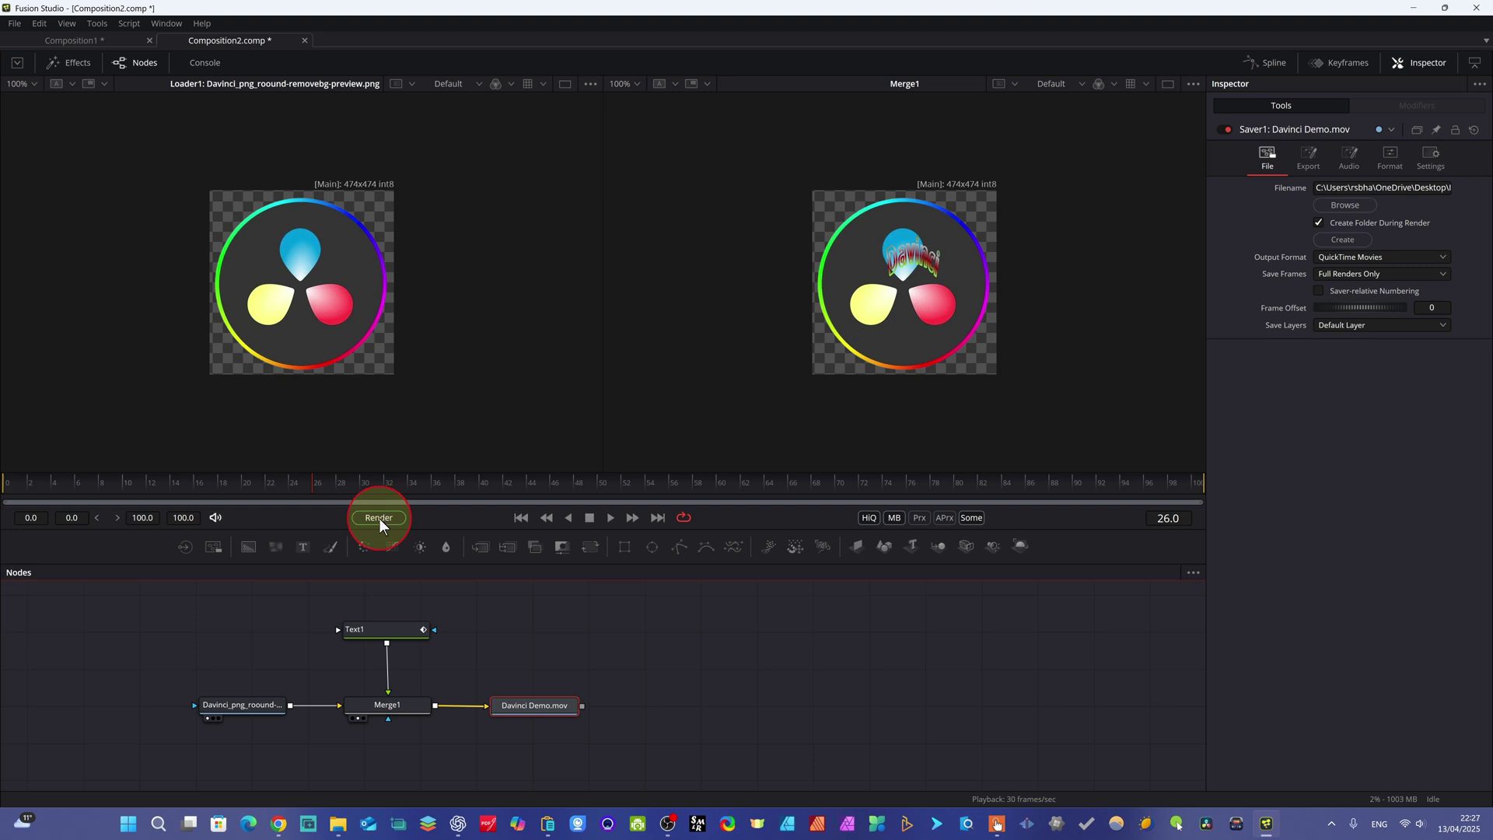
pyautogui.click(380, 517)
pyautogui.click(516, 473)
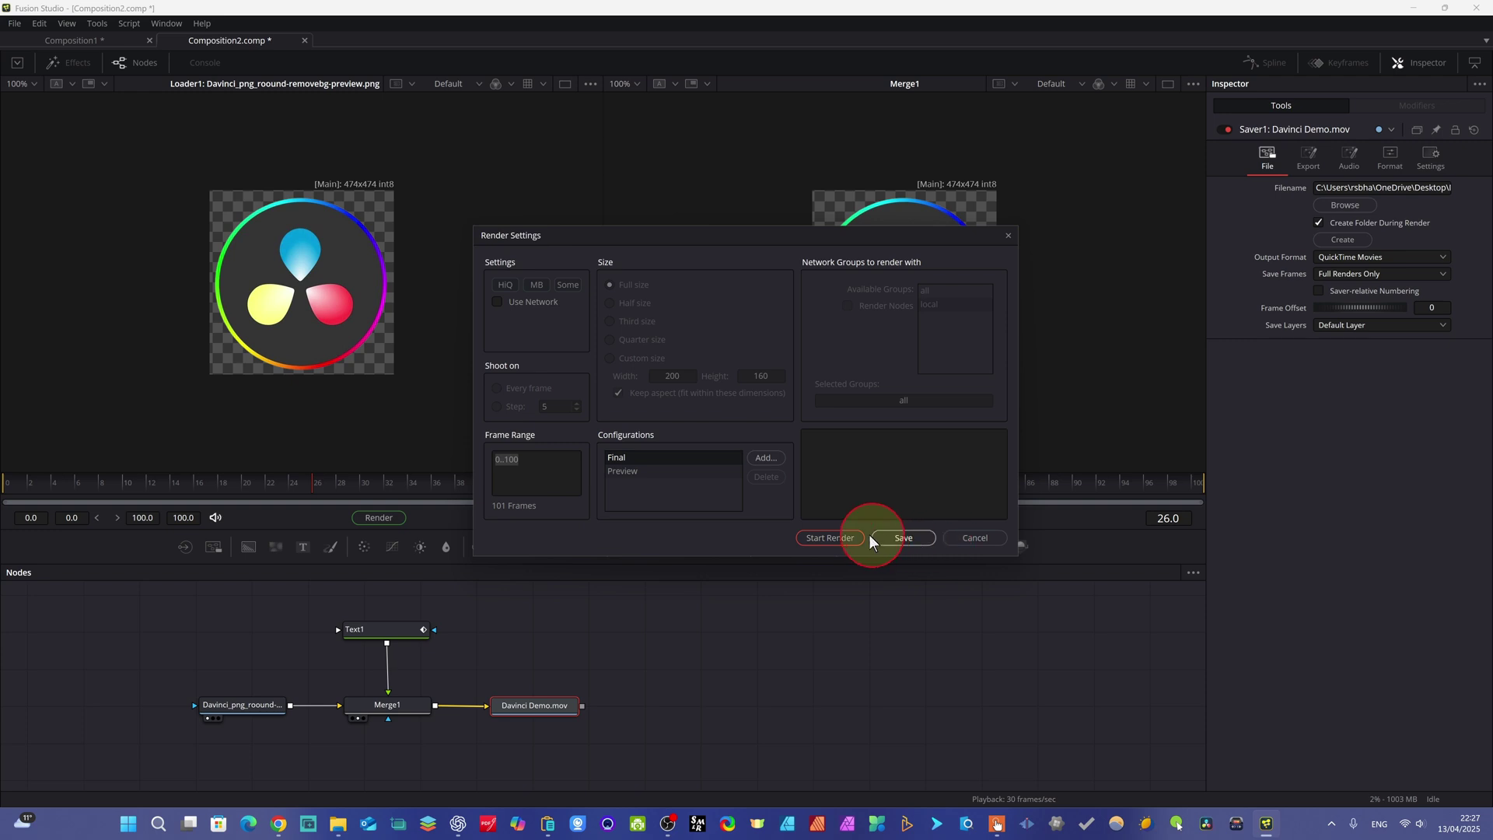
pyautogui.click(829, 537)
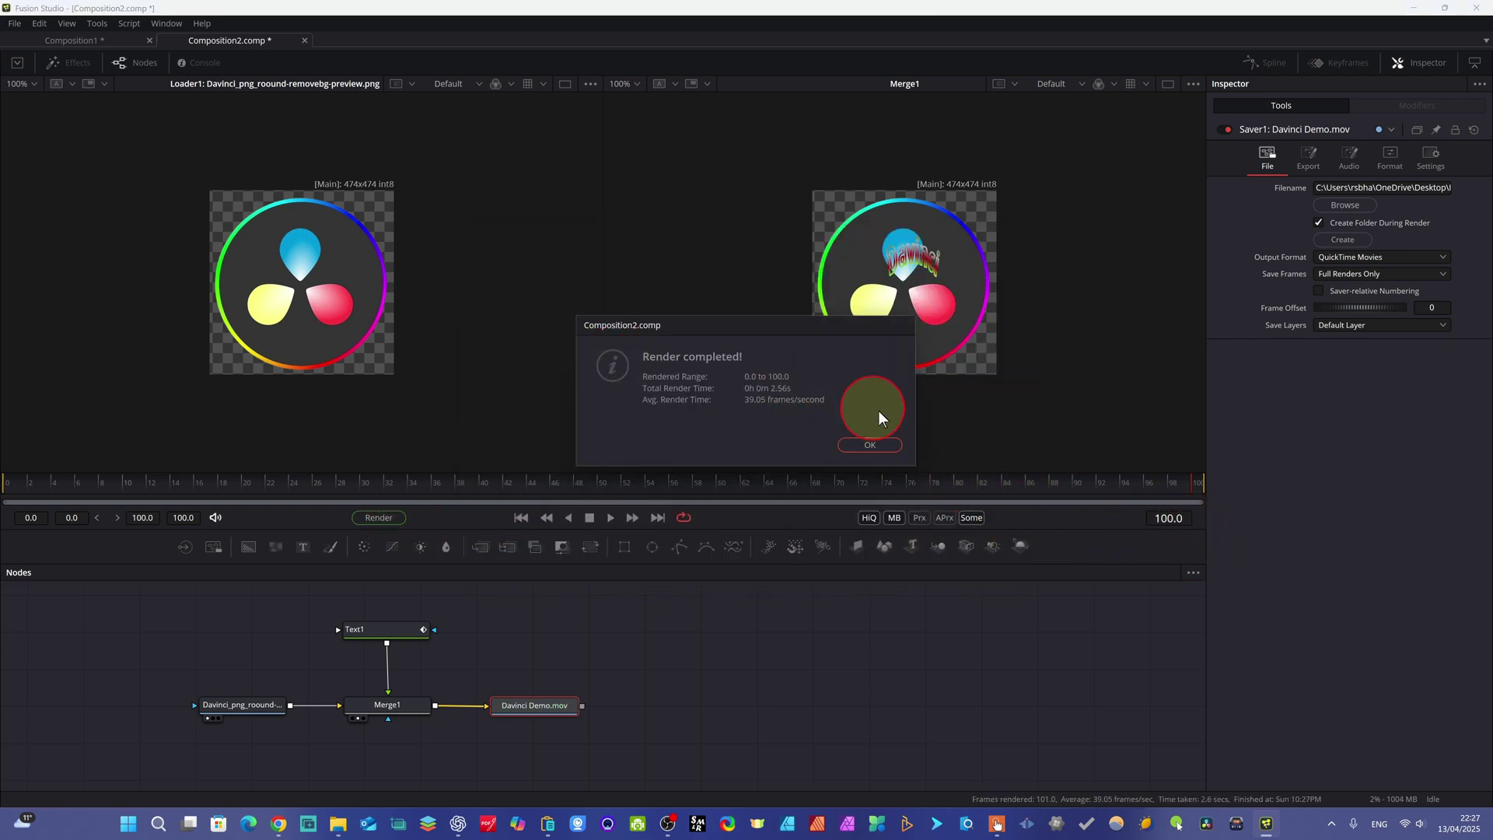
pyautogui.click(868, 443)
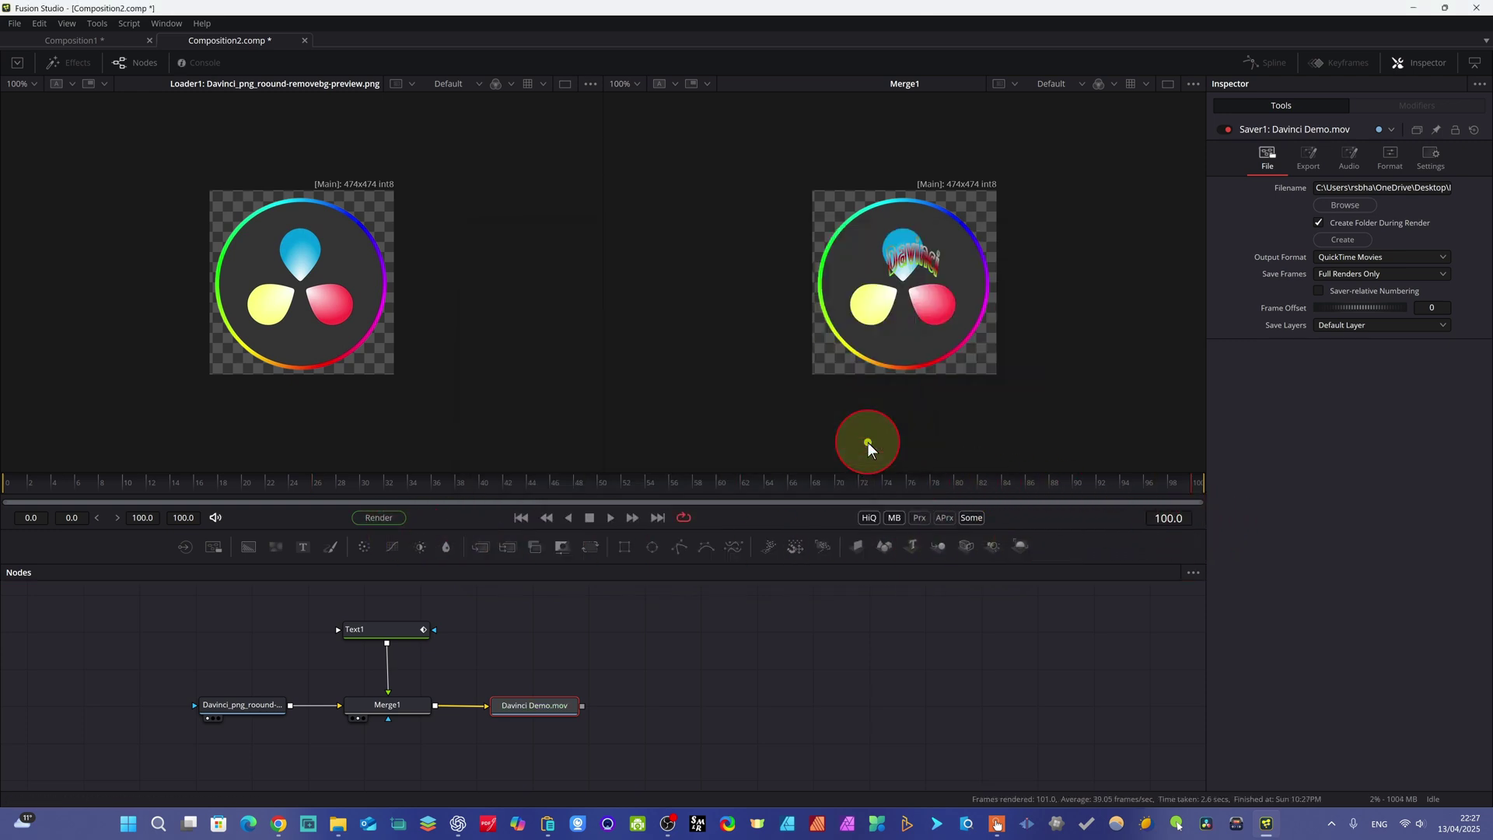
# Open the rendered Davinci Demo.mp4 from the Meld record folder and place it on the Video 3 track of Timeline 5 in DaVinci Resolve
pyautogui.click(1426, 8)
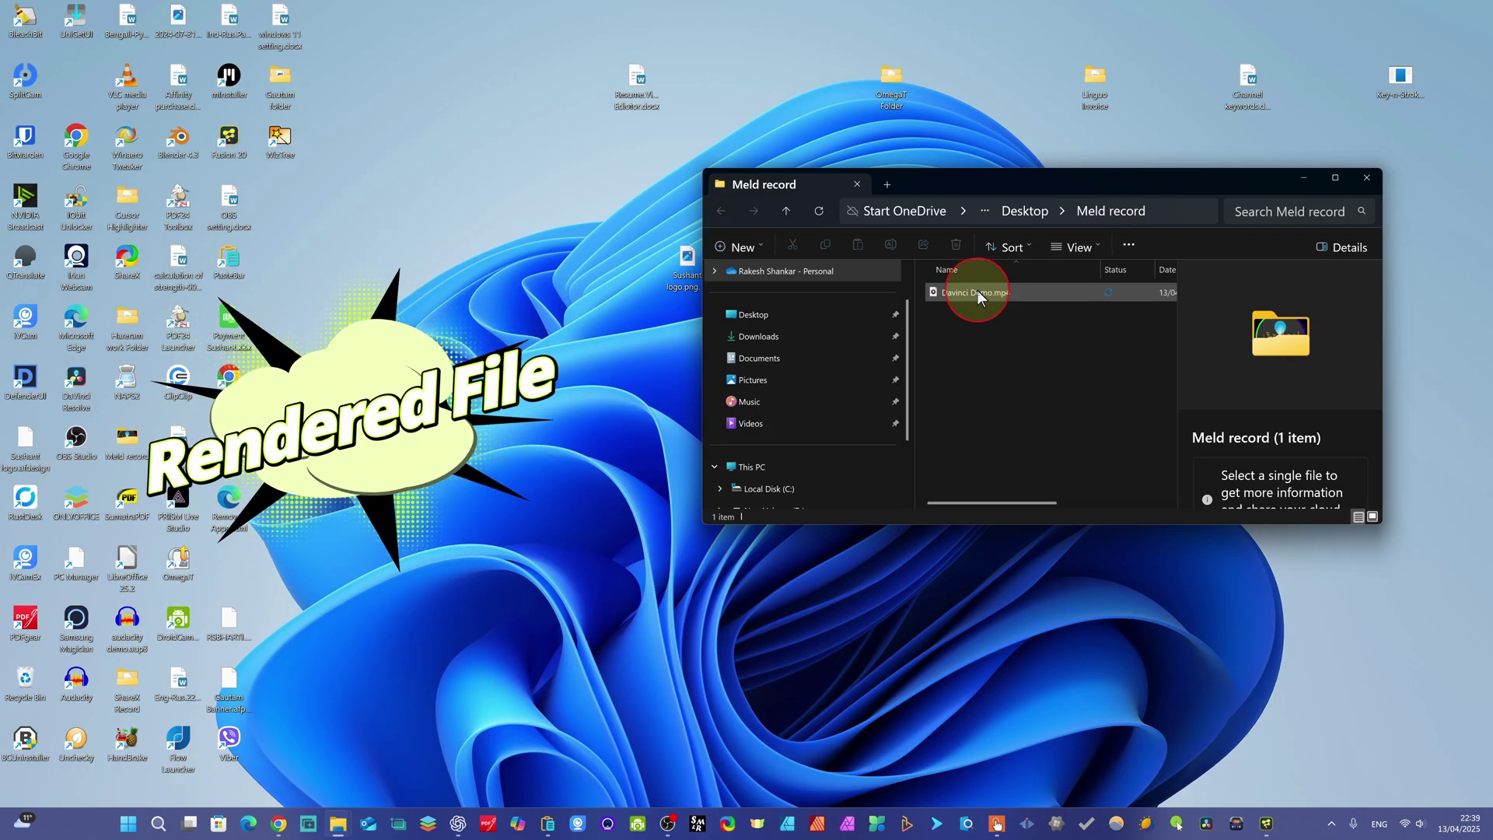
pyautogui.doubleClick(978, 293)
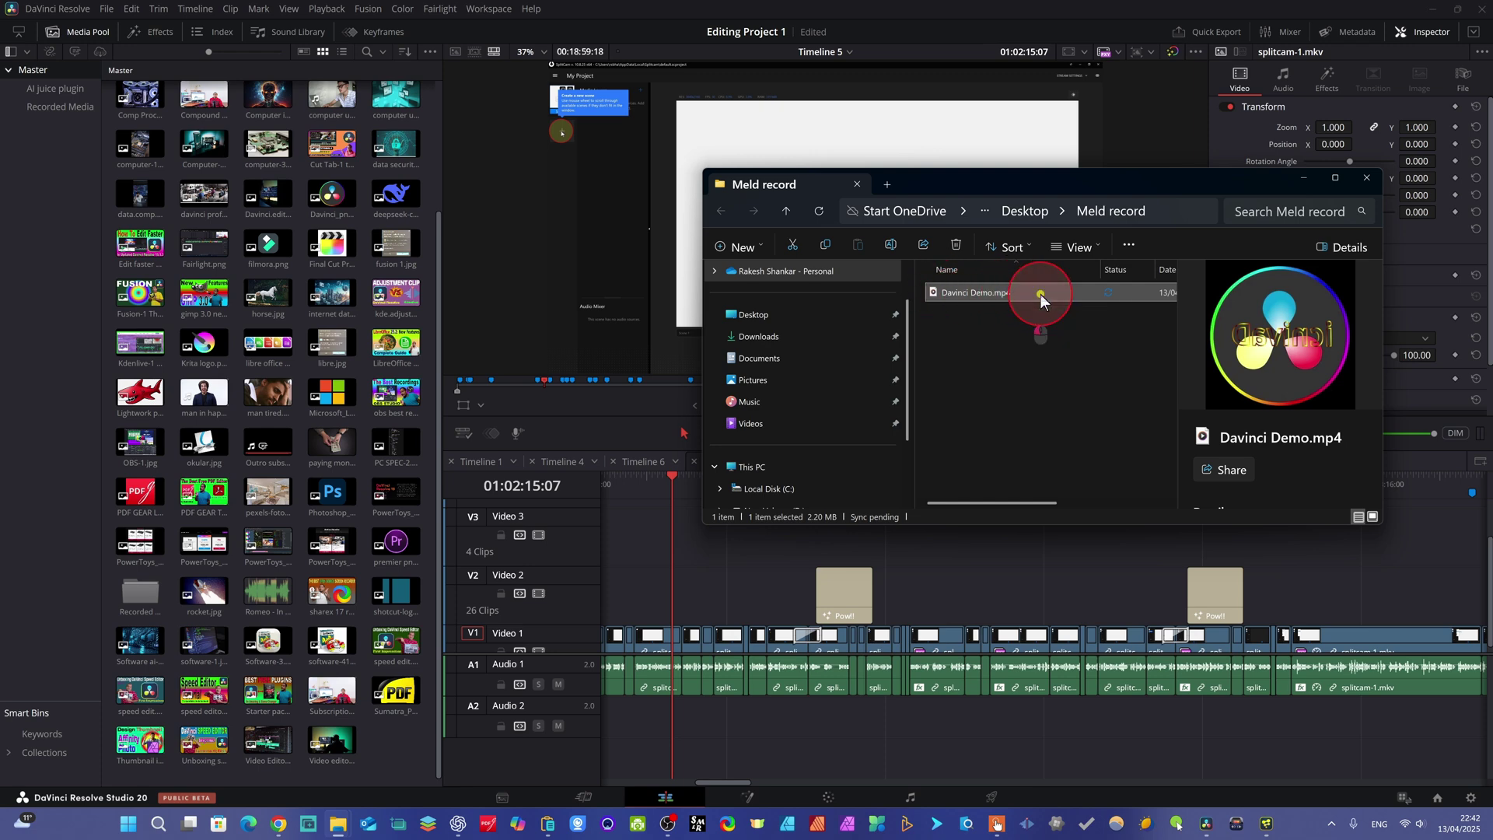
pyautogui.moveTo(1041, 294); pyautogui.dragTo(697, 527)
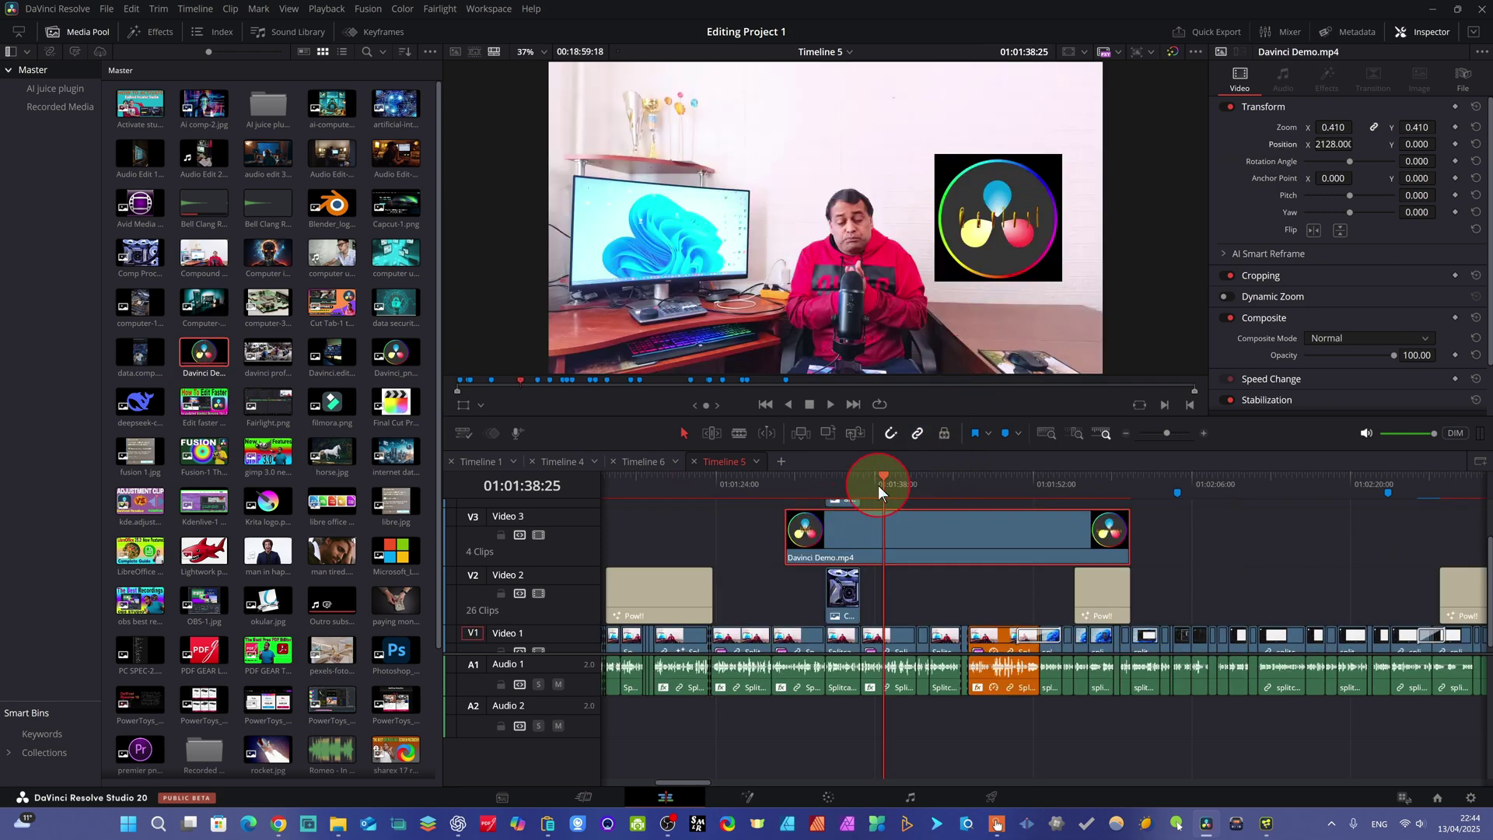
# Play back the Davinci Demo.mp4 overlay in Timeline 5, and return to Fusion Studio
pyautogui.moveTo(879, 485); pyautogui.dragTo(809, 483)
pyautogui.press('space')
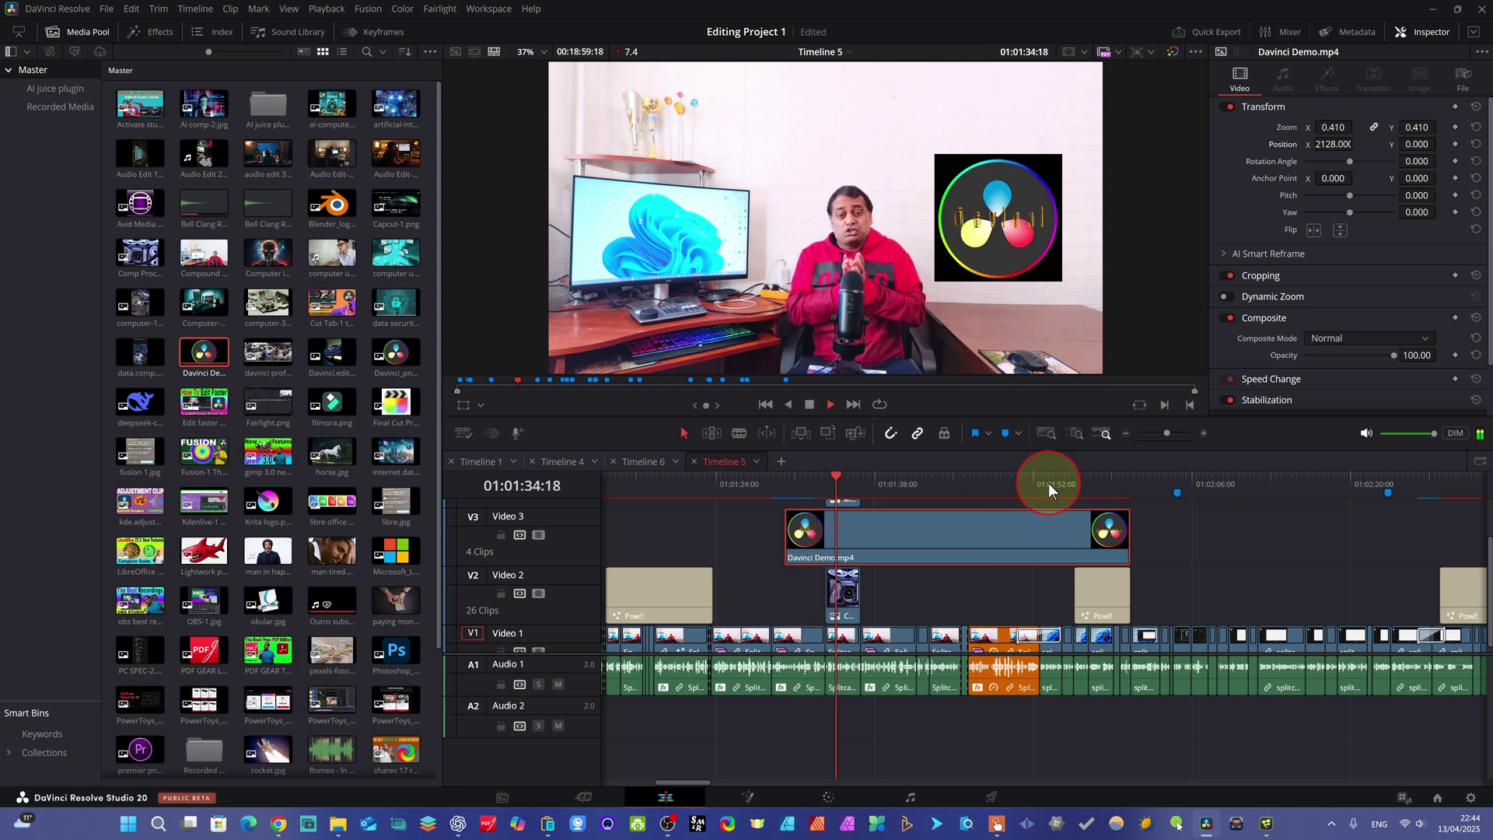
pyautogui.click(908, 486)
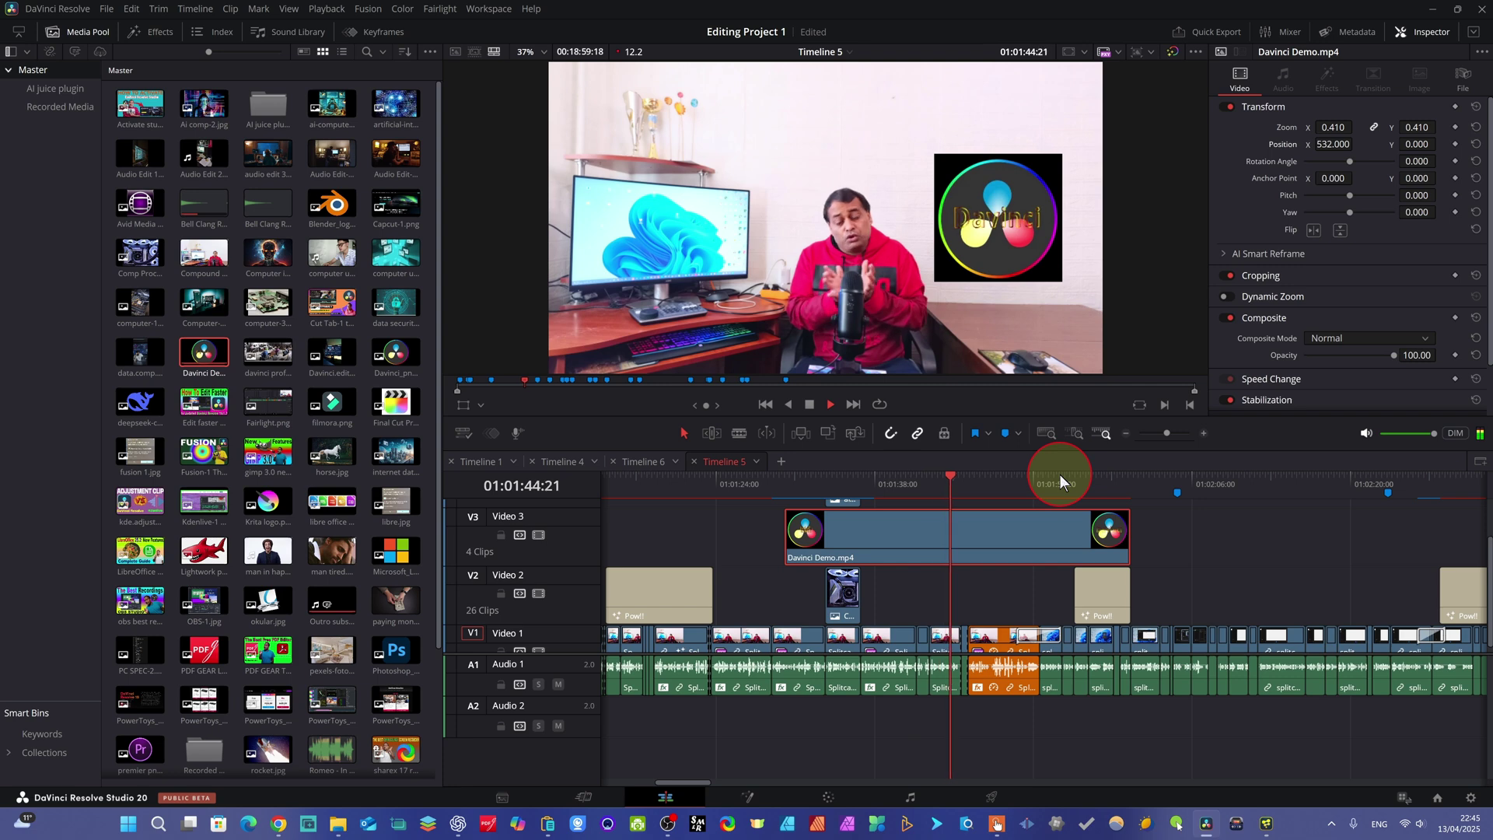
pyautogui.press('space')
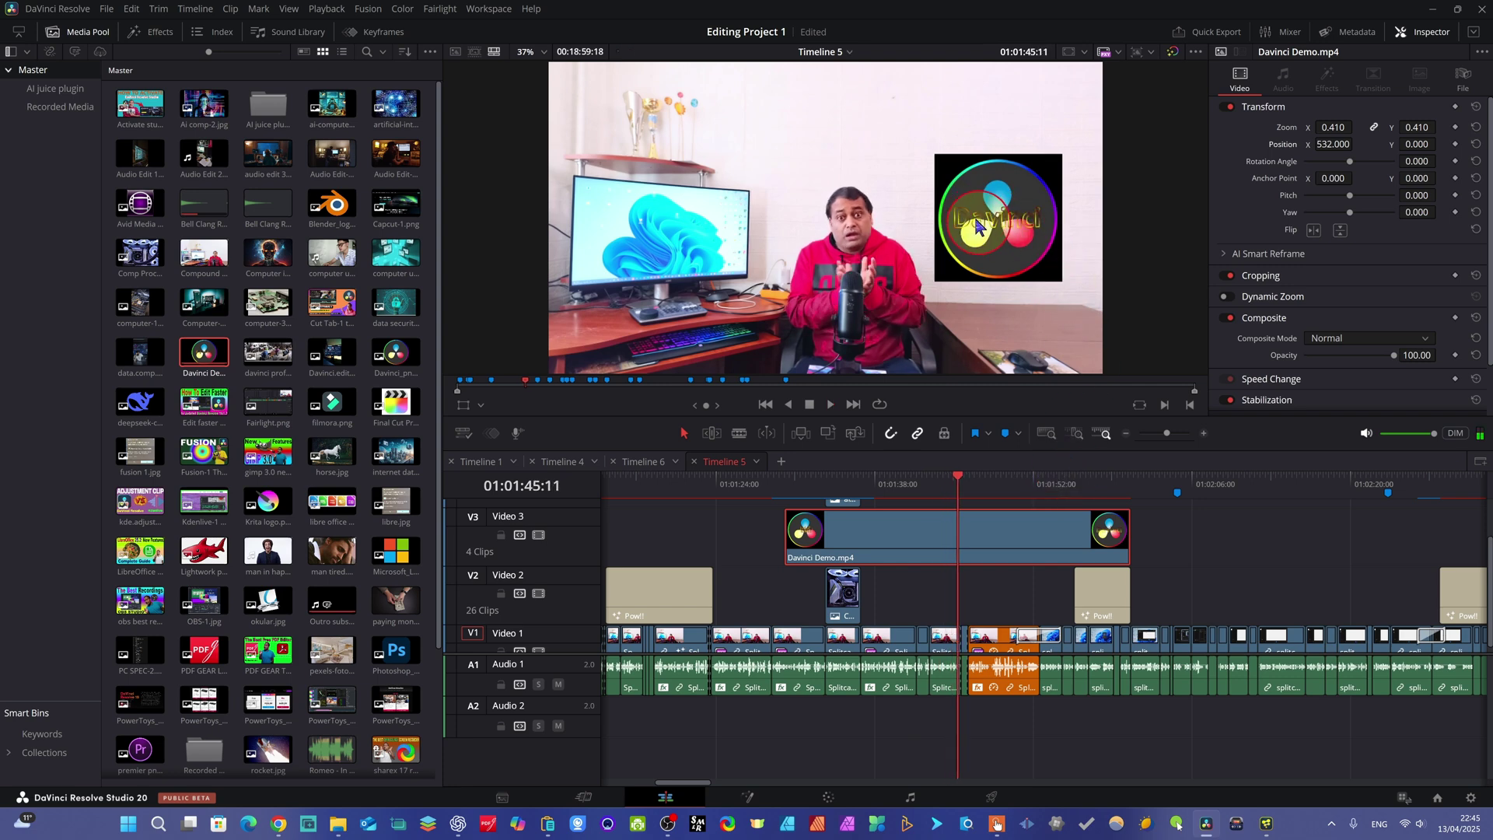
pyautogui.press('space')
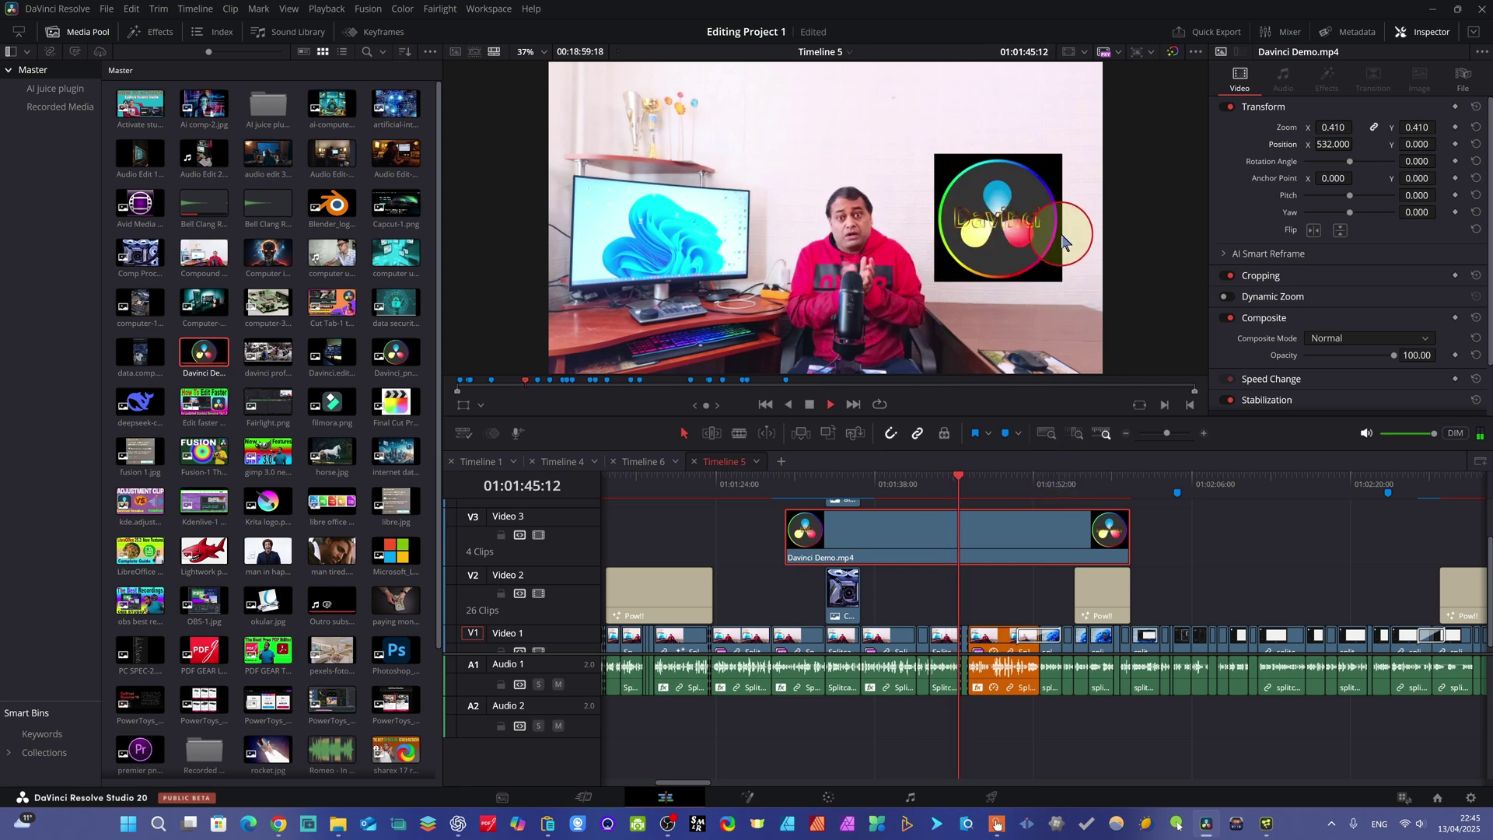
pyautogui.hotkey('alt', 'Tab')
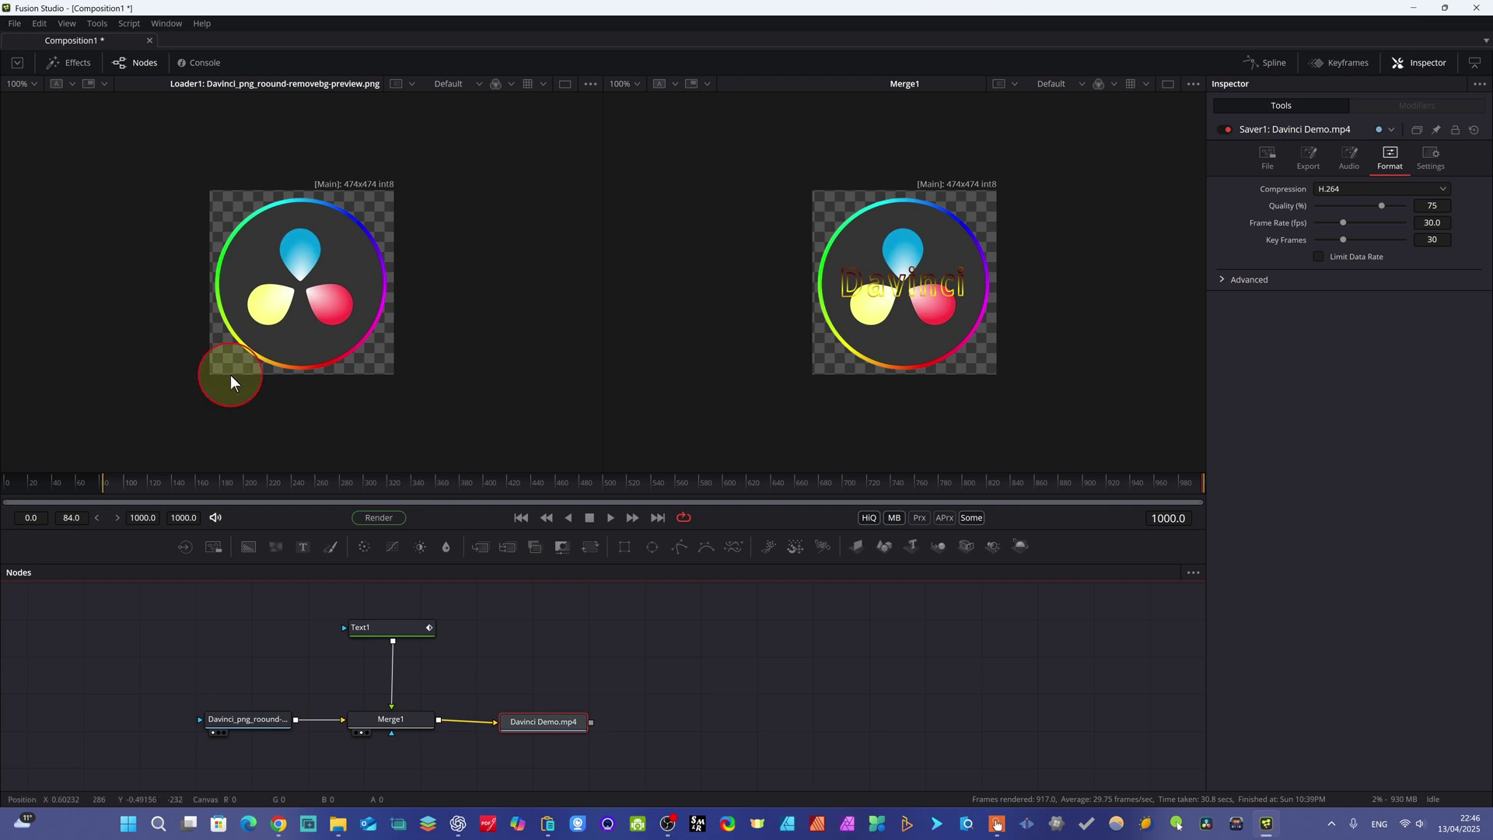